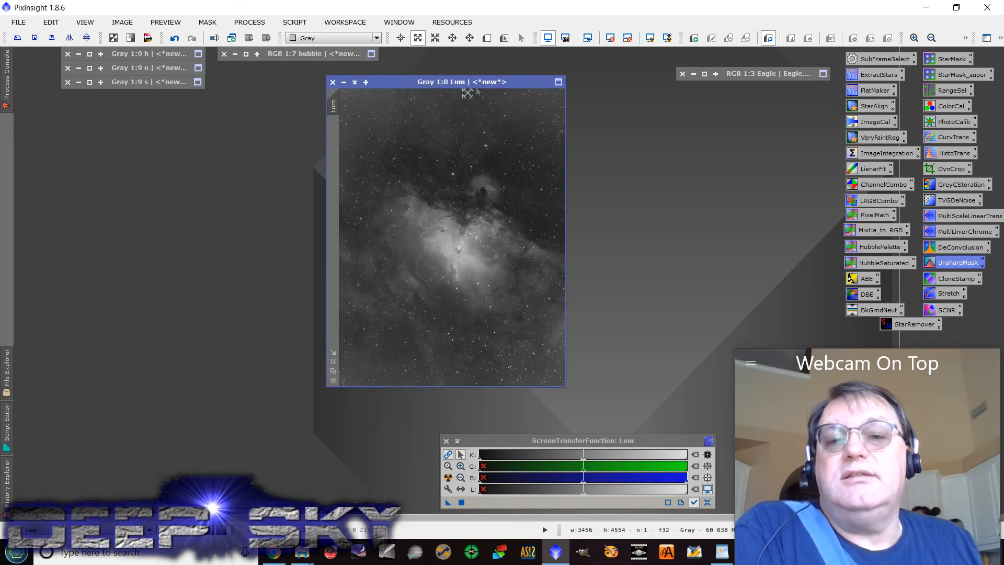
Restore the collapsed hubble image and place it beside the Lum image
{"action": "double_click", "coordinate": [300, 51]}
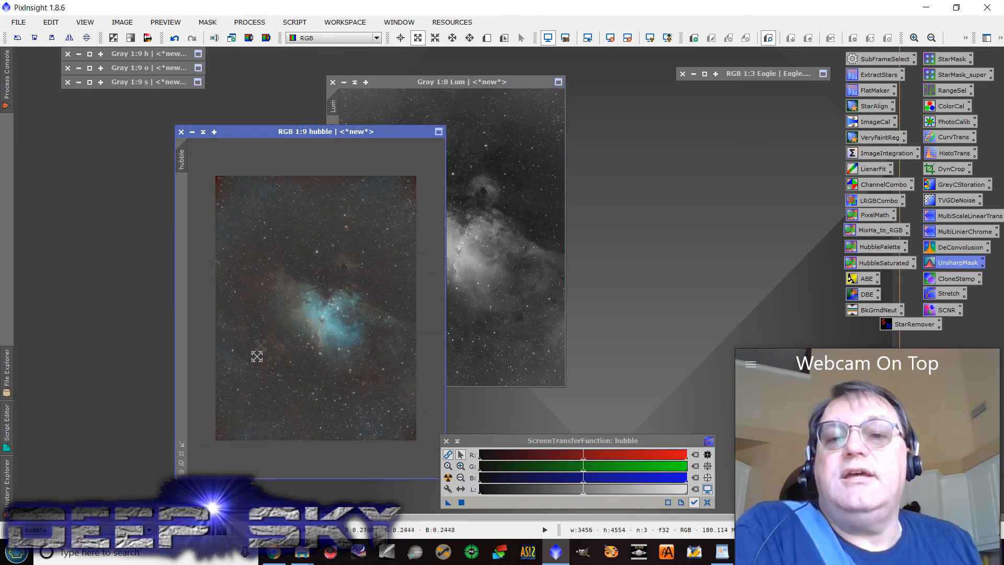
{"action": "scroll", "coordinate": [244, 366], "scroll_direction": "up", "scroll_amount": 1}
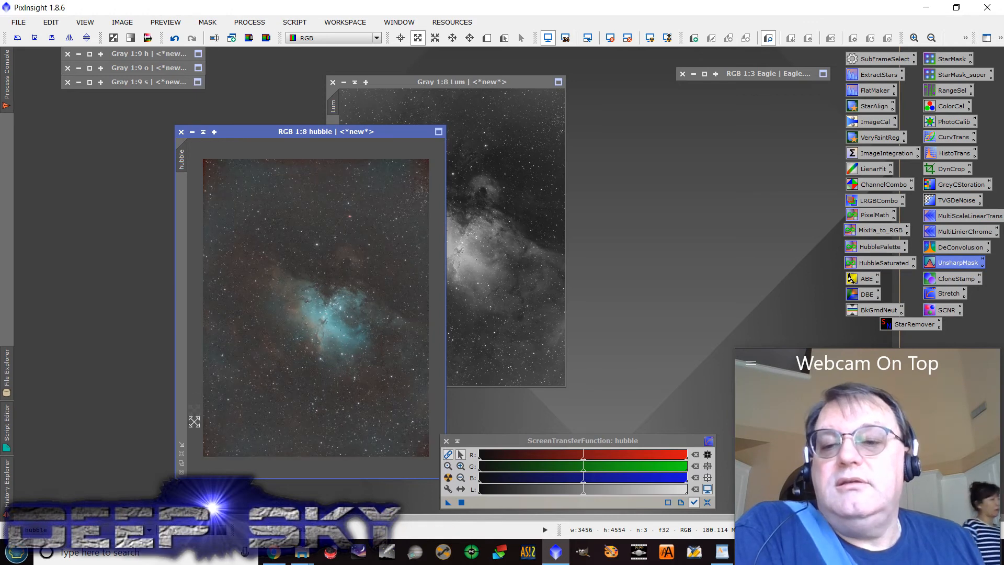
{"action": "left_click_drag", "start_coordinate": [374, 130], "coordinate": [288, 86]}
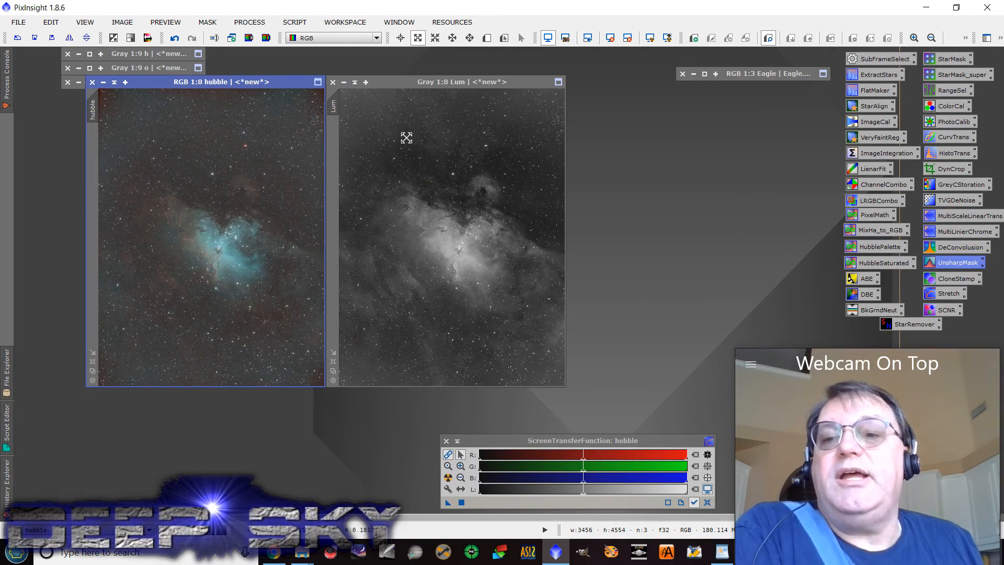
Run the LRVB-AIP multichannel synthesis script with Lum as the L frame and hubble as the RGB frame
{"action": "left_click", "coordinate": [295, 22]}
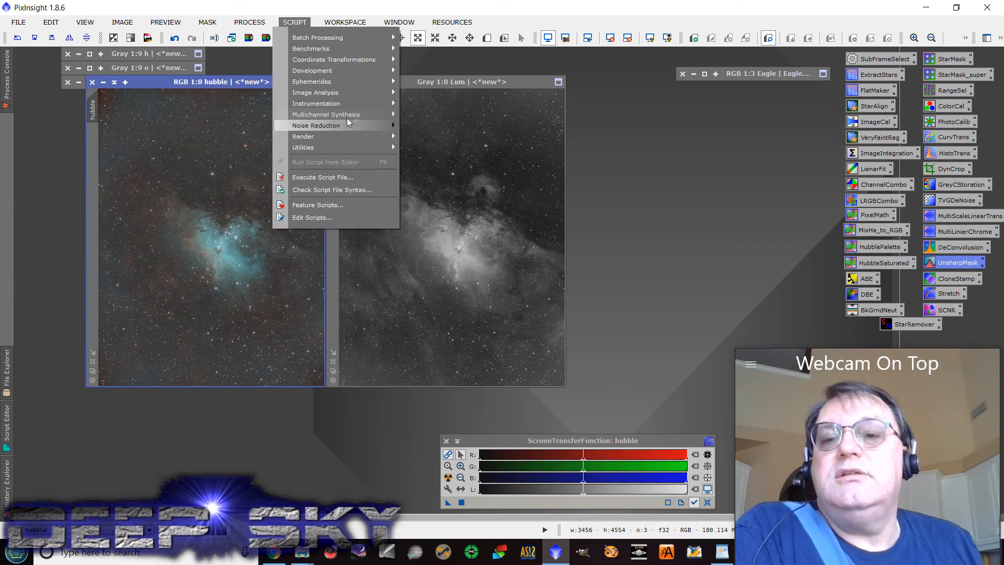
{"action": "mouse_move", "coordinate": [359, 115]}
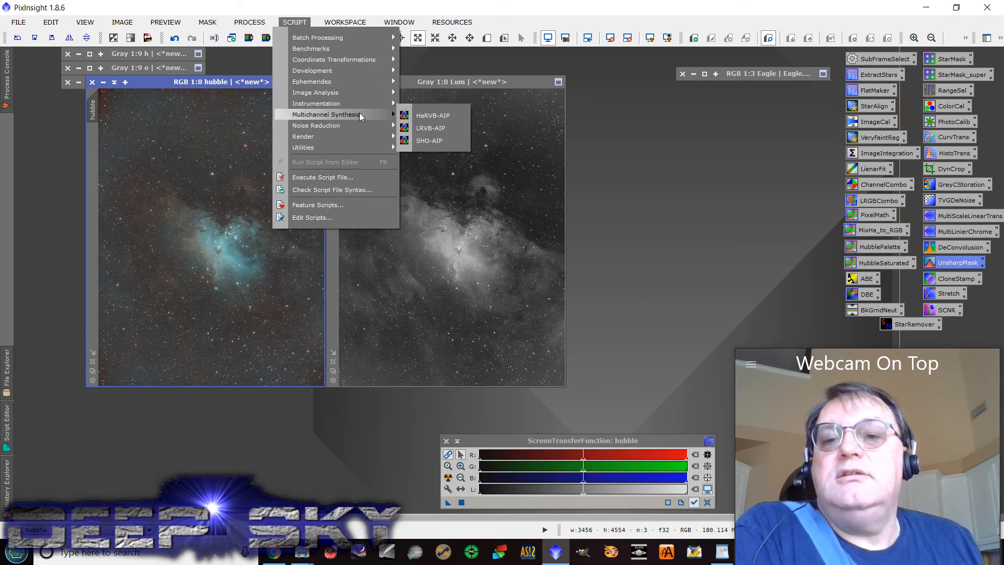
{"action": "left_click", "coordinate": [451, 127]}
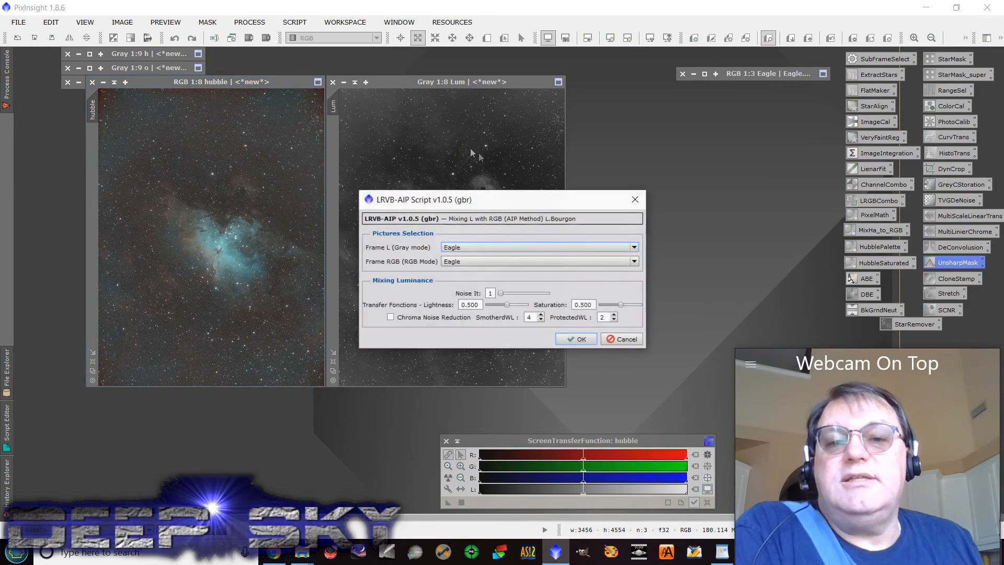
{"action": "left_click", "coordinate": [545, 246]}
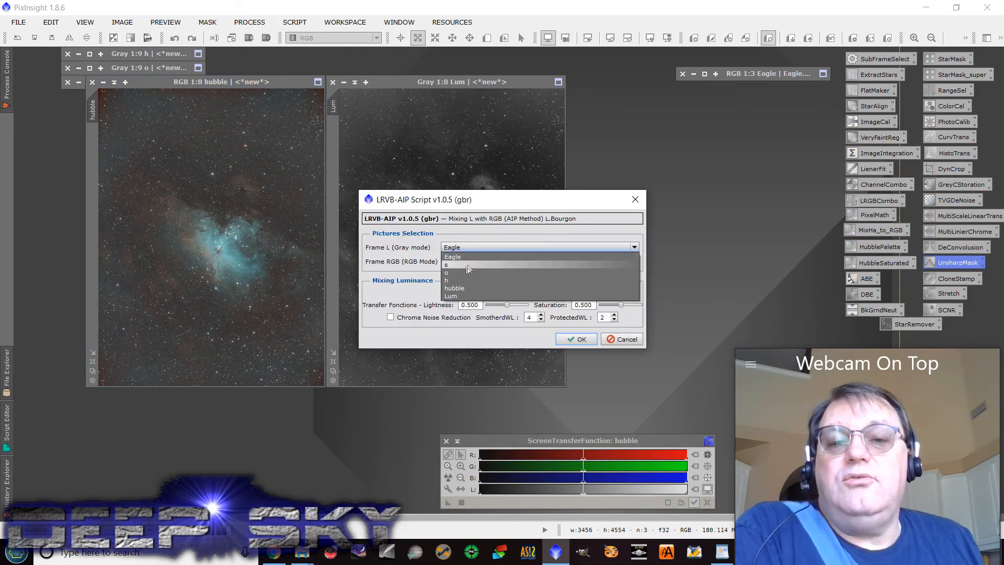
{"action": "left_click", "coordinate": [460, 296]}
{"action": "left_click", "coordinate": [477, 262]}
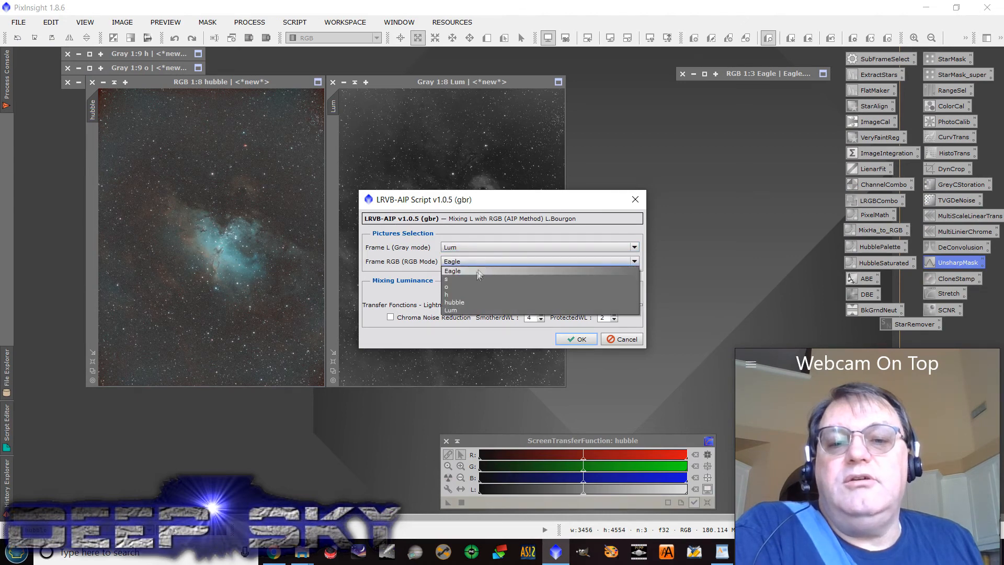
{"action": "left_click", "coordinate": [465, 303]}
{"action": "left_click", "coordinate": [580, 340]}
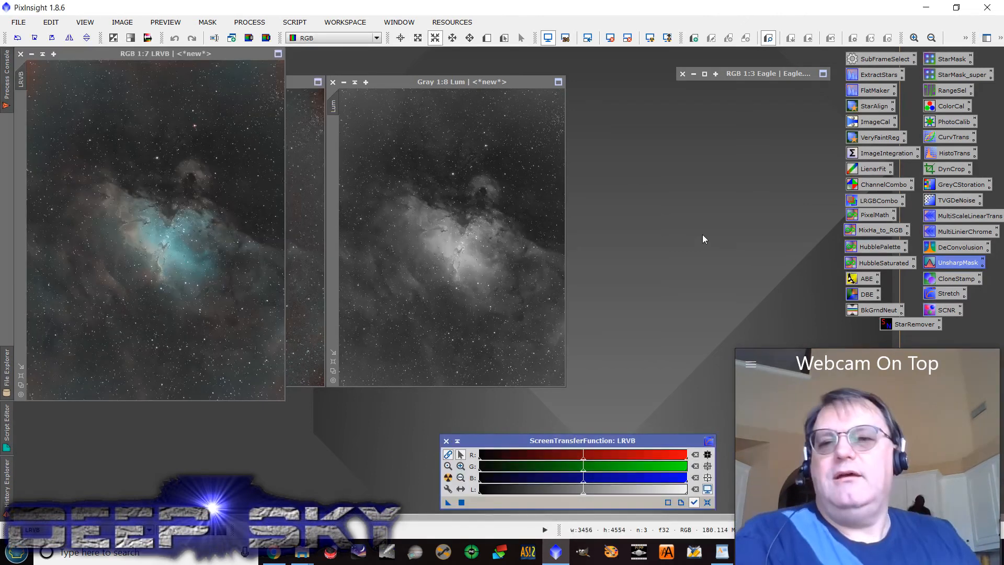
Compare the central pillars at 1:1 in the hubble, LRVB and Eagle reference images
{"action": "left_click_drag", "start_coordinate": [176, 54], "coordinate": [650, 96]}
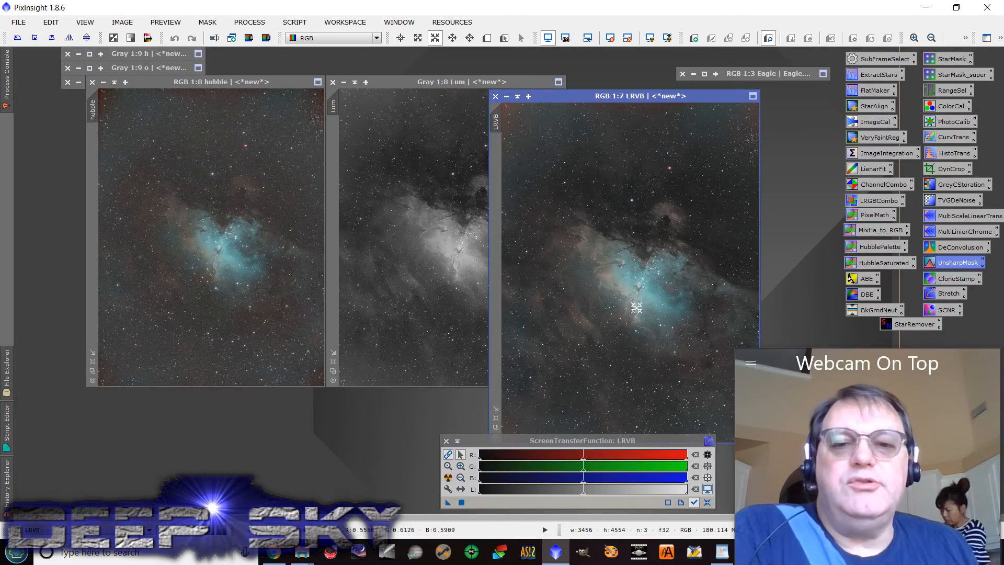
{"action": "scroll", "coordinate": [238, 267], "scroll_direction": "up", "scroll_amount": 5}
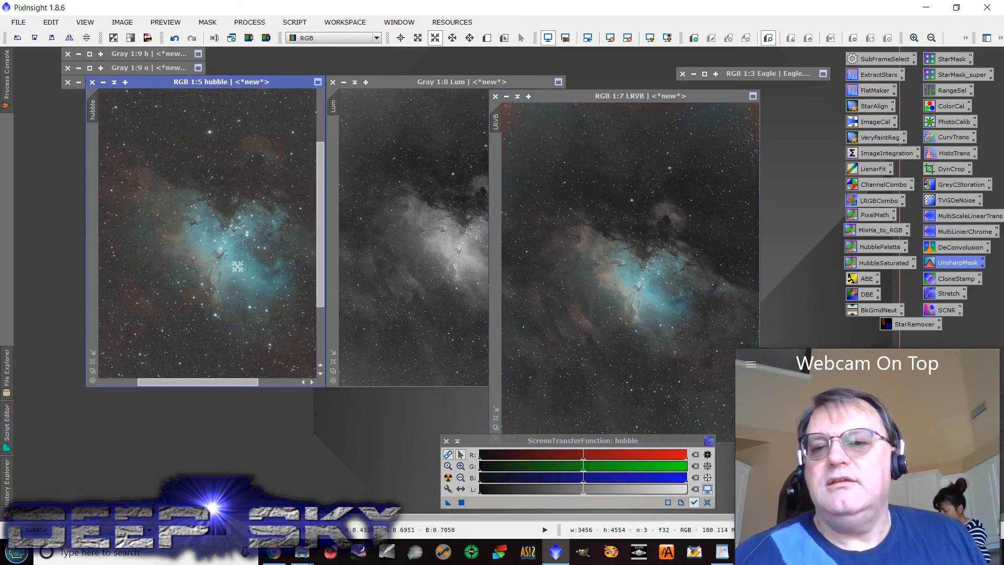
{"action": "scroll", "coordinate": [240, 269], "scroll_direction": "up", "scroll_amount": 1}
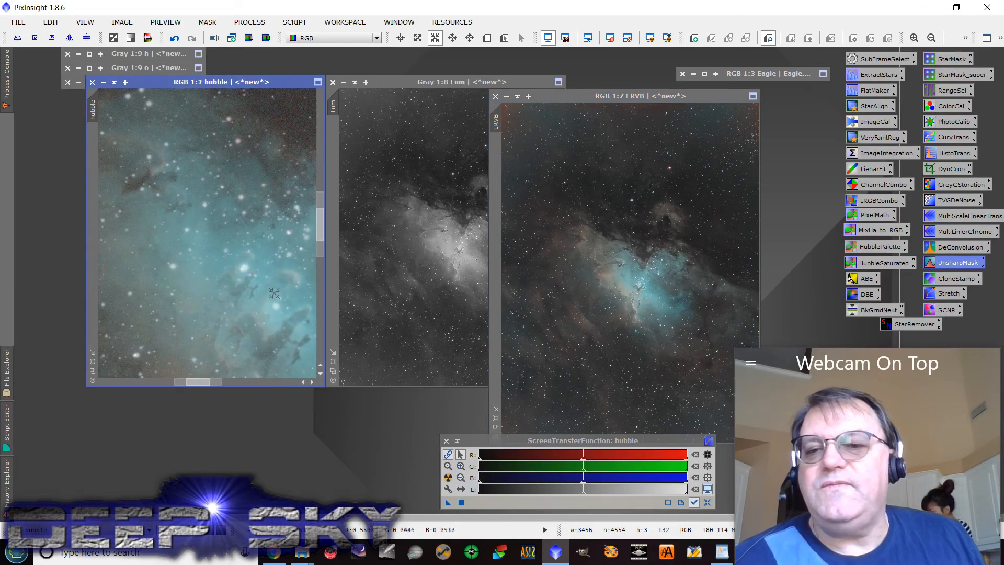
{"action": "scroll", "coordinate": [252, 277], "scroll_direction": "up", "scroll_amount": 1}
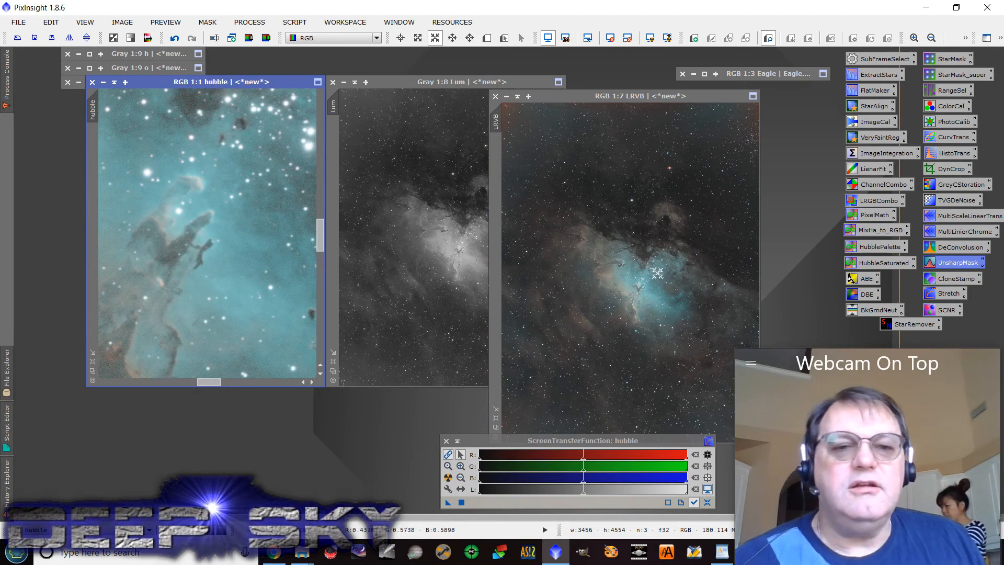
{"action": "scroll", "coordinate": [658, 273], "scroll_direction": "up", "scroll_amount": 5}
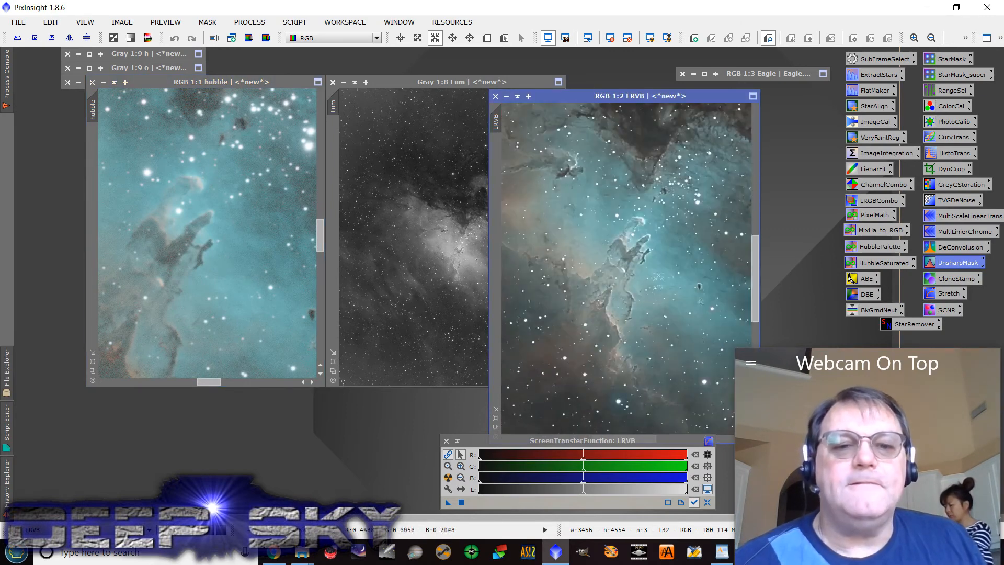
{"action": "scroll", "coordinate": [657, 276], "scroll_direction": "up", "scroll_amount": 1}
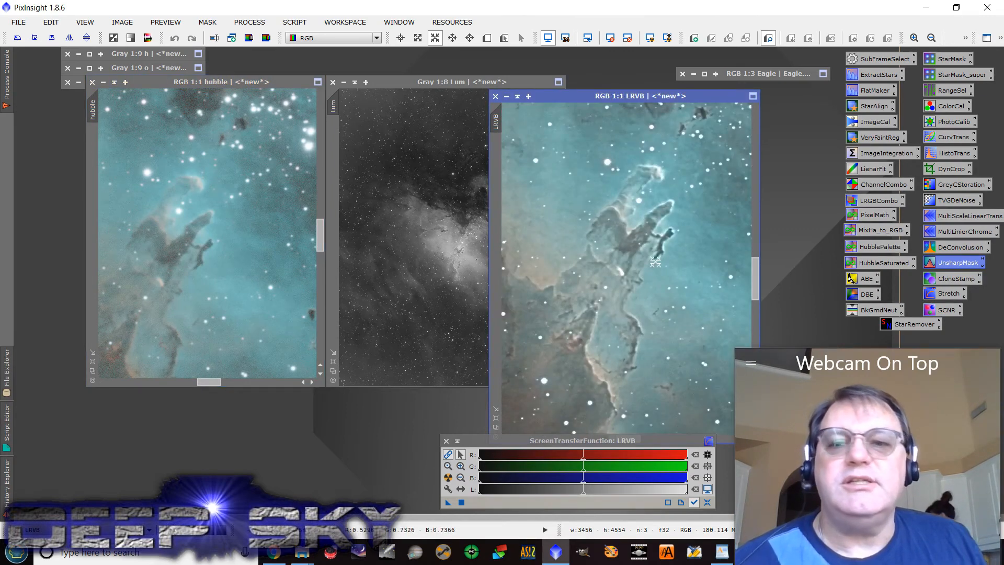
{"action": "double_click", "coordinate": [765, 75]}
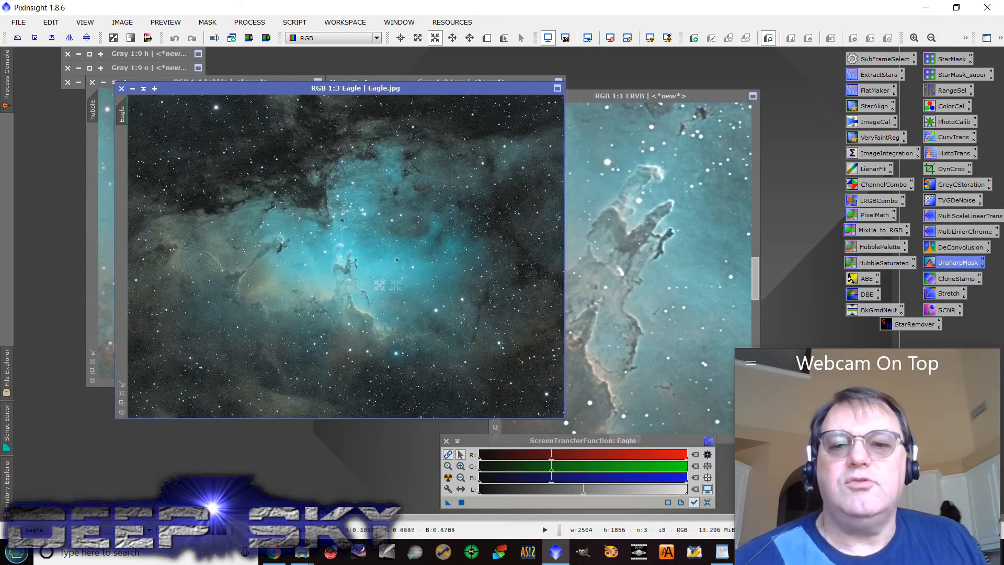
{"action": "scroll", "coordinate": [377, 285], "scroll_direction": "up", "scroll_amount": 1}
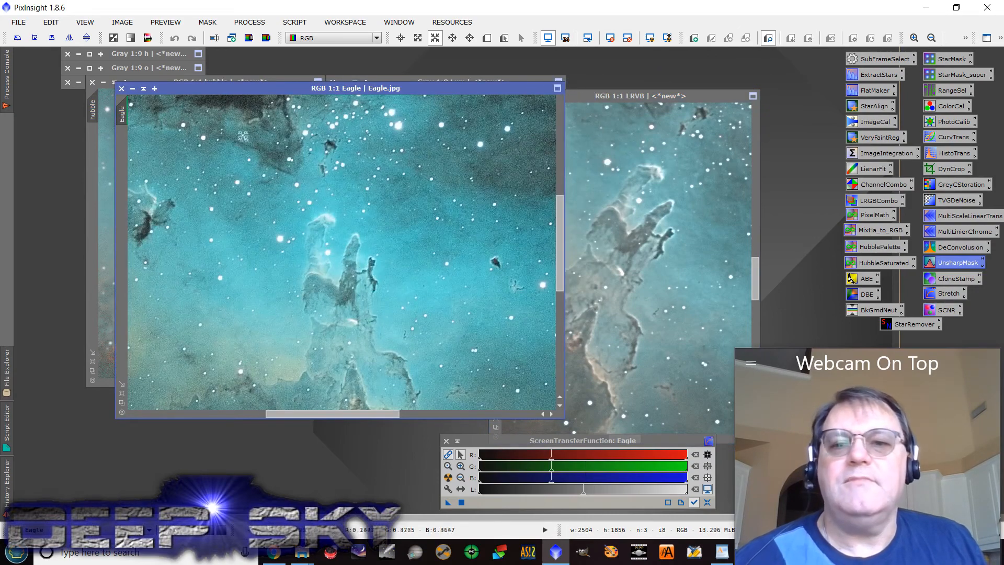
{"action": "left_click", "coordinate": [144, 92]}
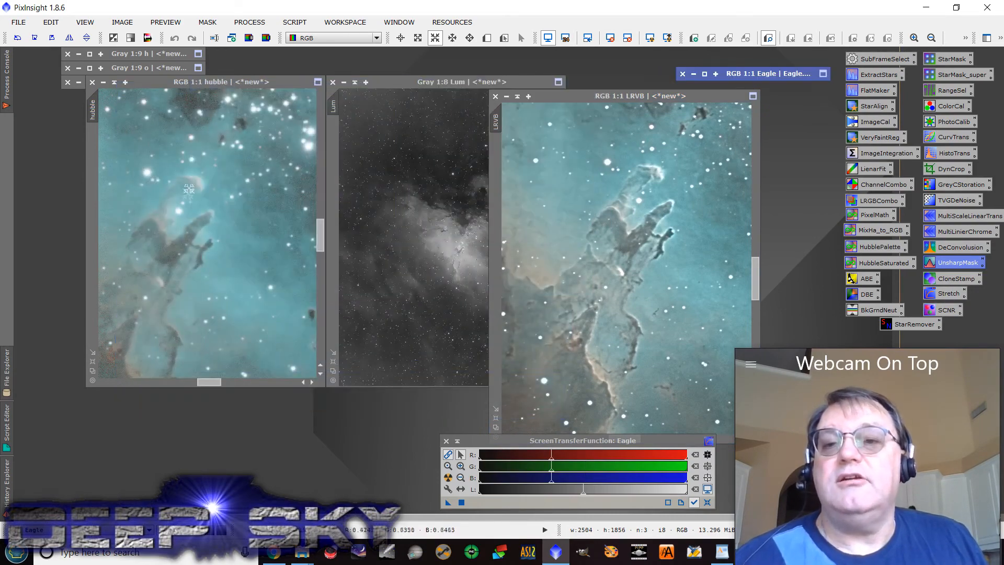
Collapse the hubble image and change the LRVB image's identifier to lhubble
{"action": "left_click", "coordinate": [115, 81]}
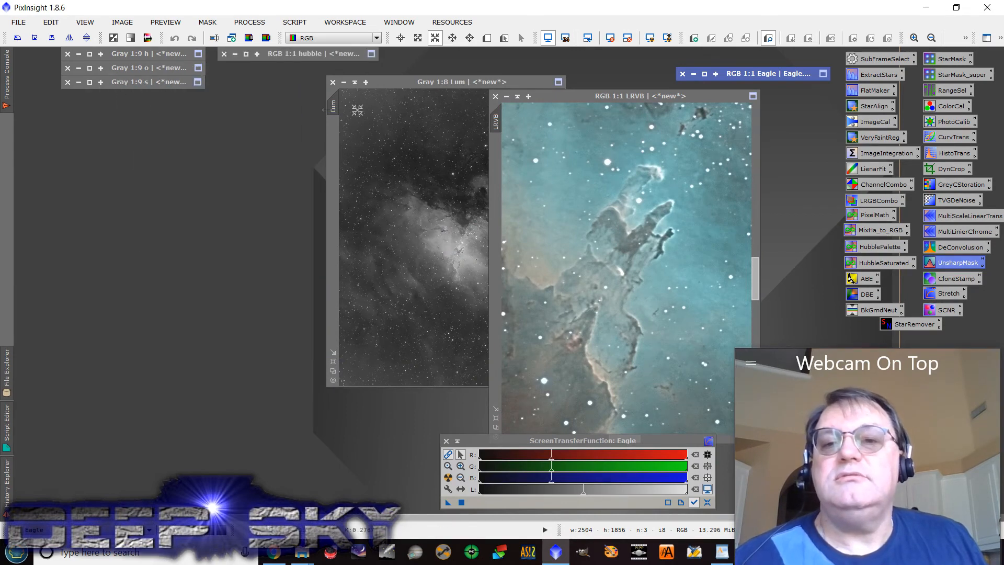
{"action": "left_click_drag", "start_coordinate": [638, 98], "coordinate": [225, 107]}
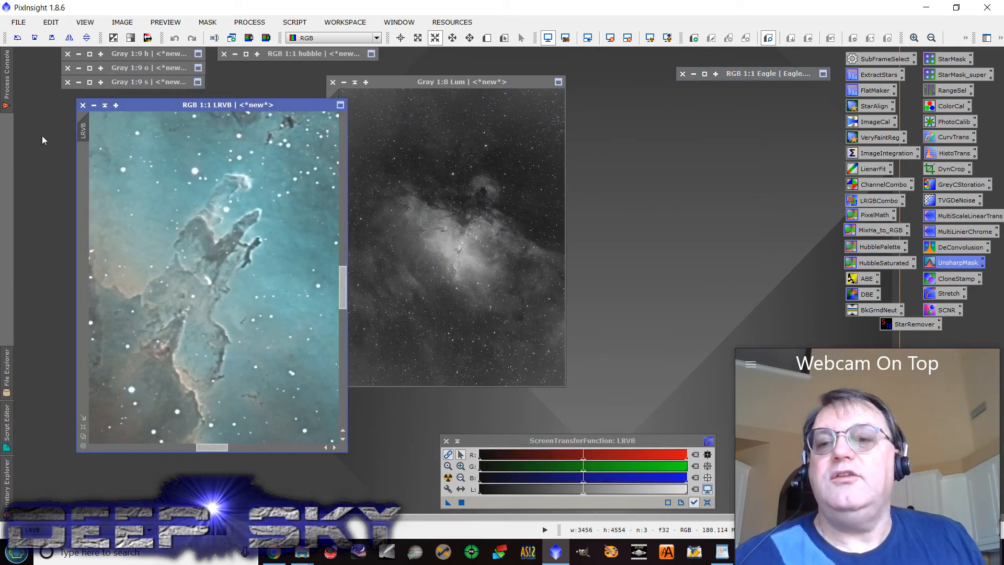
{"action": "double_click", "coordinate": [94, 130]}
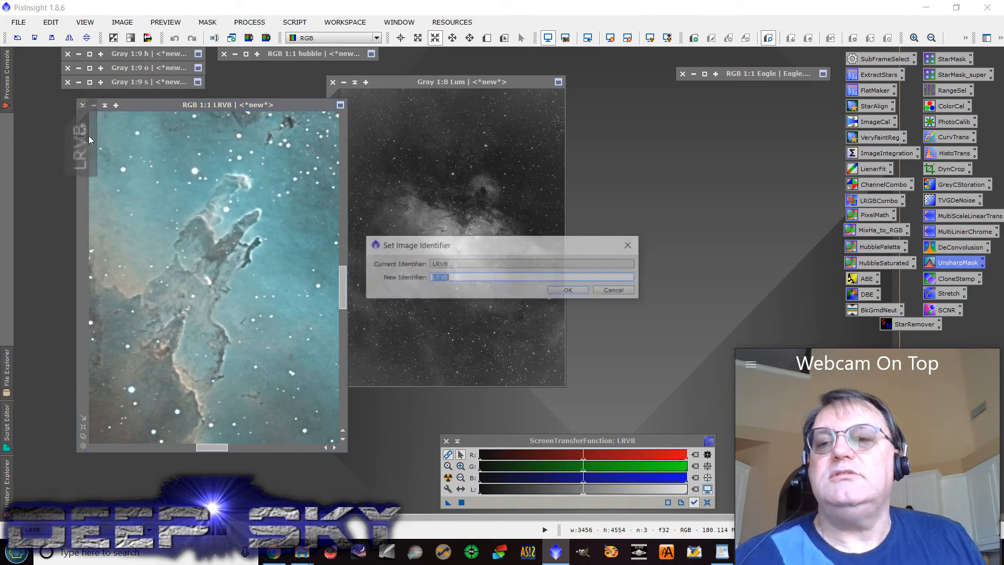
{"action": "type", "text": "lhubble"}
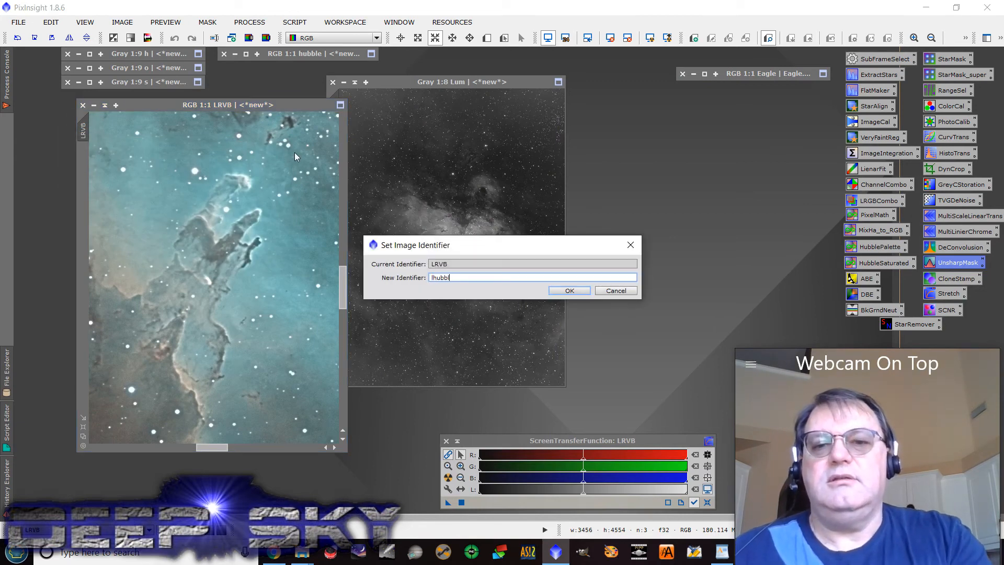
{"action": "key", "text": "Return"}
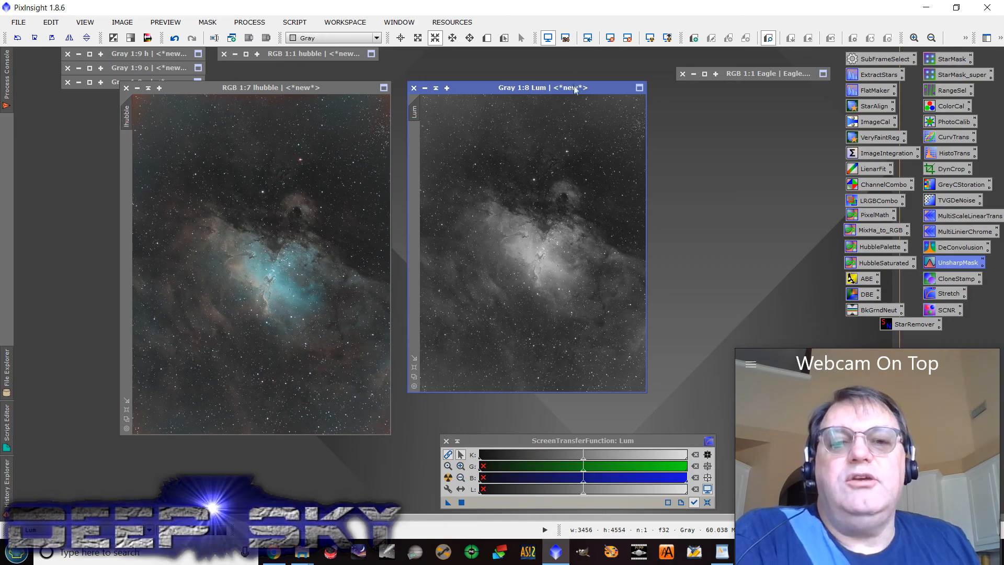
Duplicate the Lum image and set the copy's identifier to neb
{"action": "left_click_drag", "start_coordinate": [575, 90], "coordinate": [569, 84]}
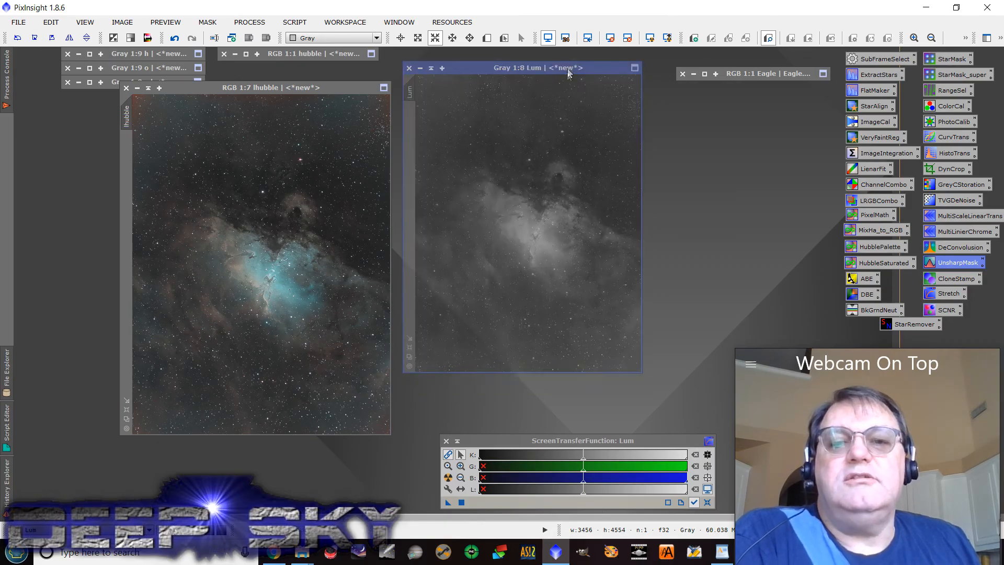
{"action": "left_click", "coordinate": [115, 26]}
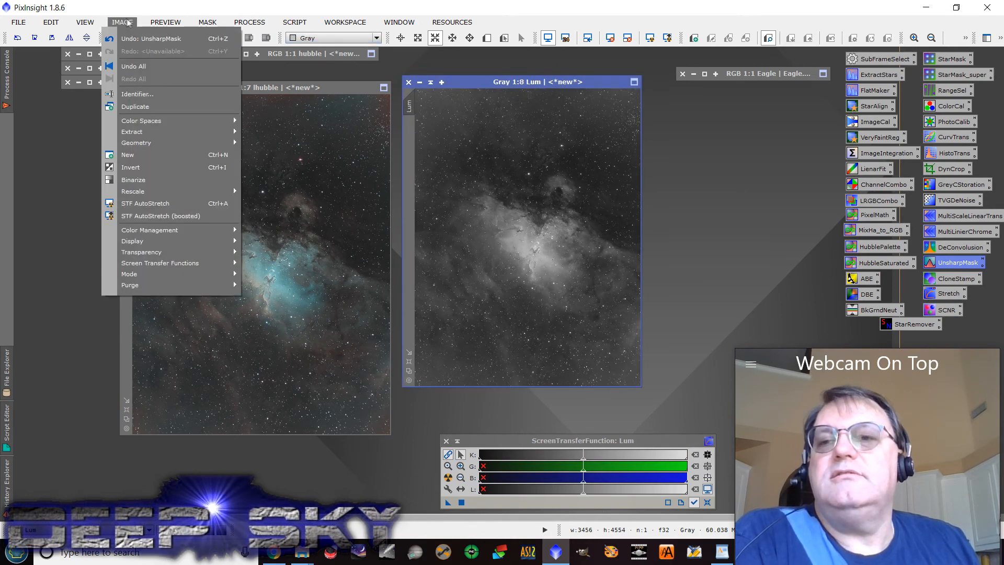
{"action": "left_click", "coordinate": [177, 107]}
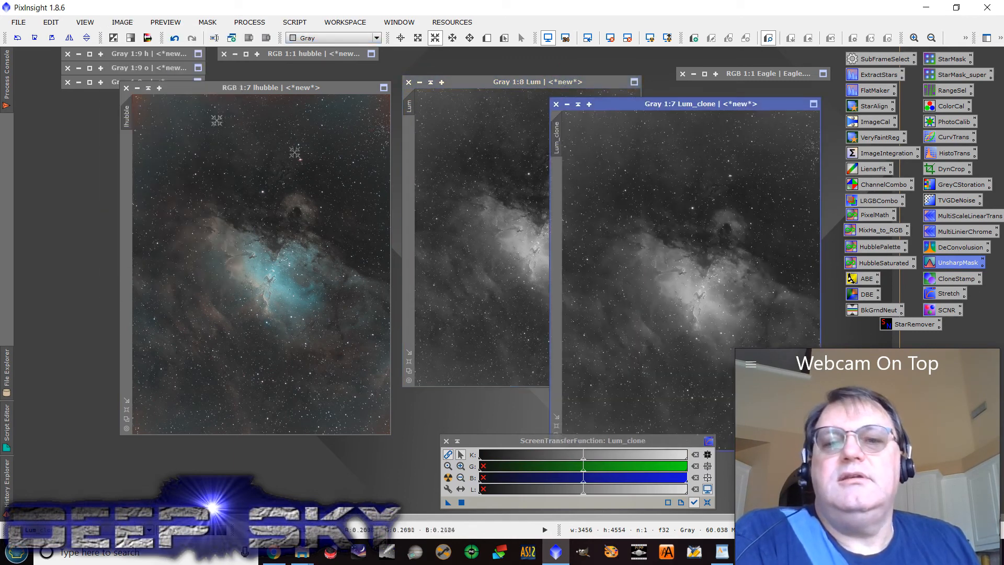
{"action": "double_click", "coordinate": [554, 149]}
{"action": "type", "text": "neb"}
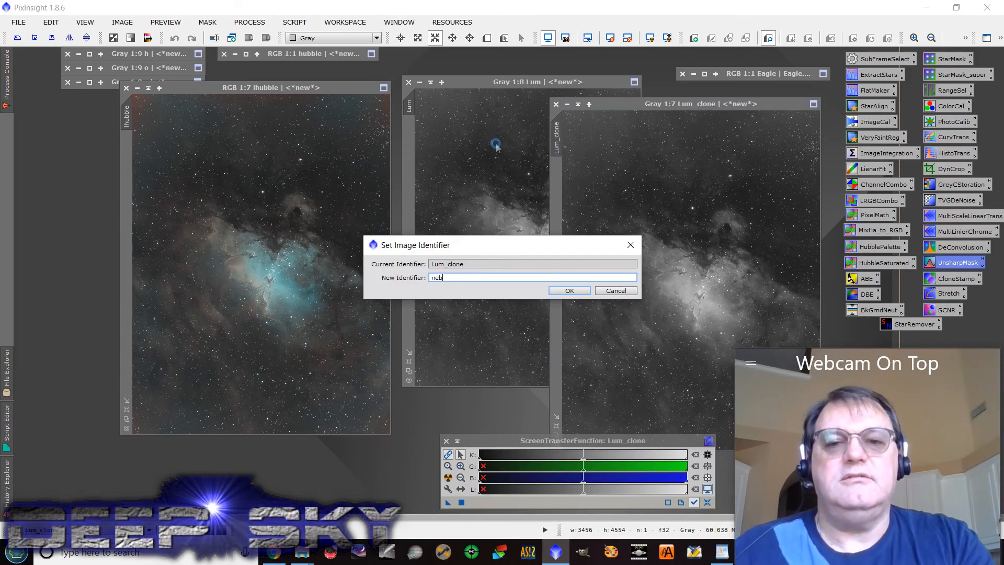
{"action": "key", "text": "Return"}
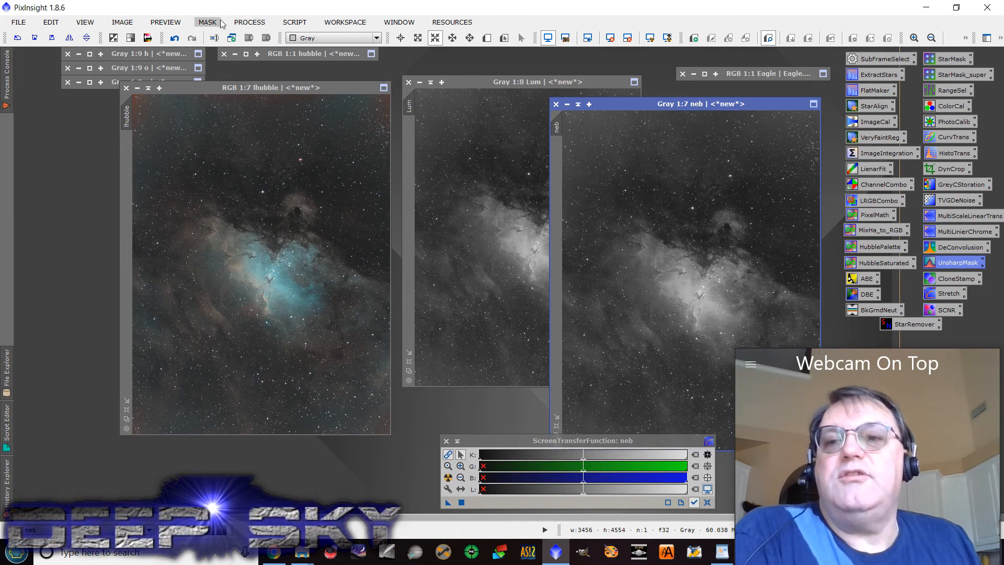
Remove the stars from the neb image with the saved StarRemover process and inspect the nebula up close
{"action": "left_click", "coordinate": [246, 22]}
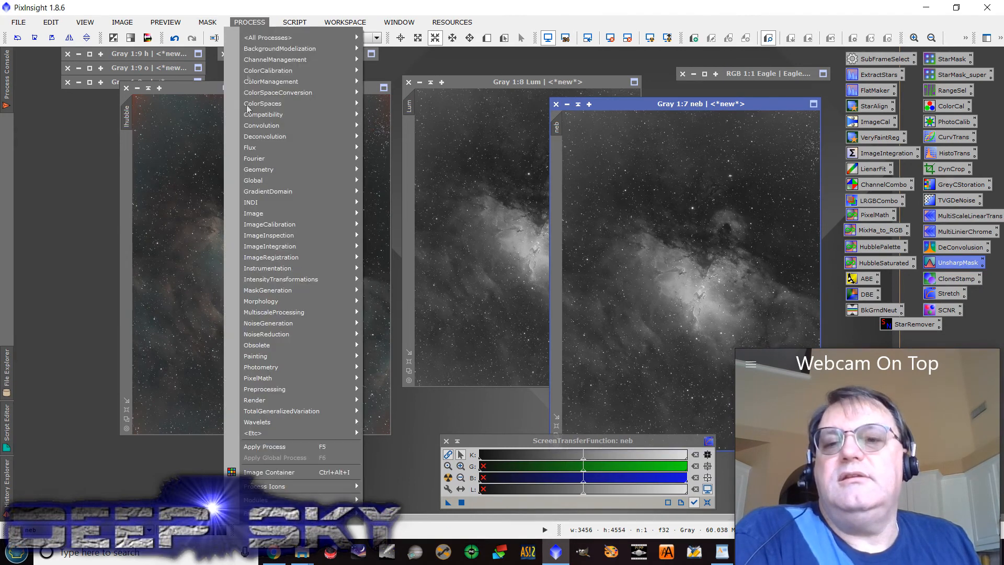
{"action": "mouse_move", "coordinate": [318, 432]}
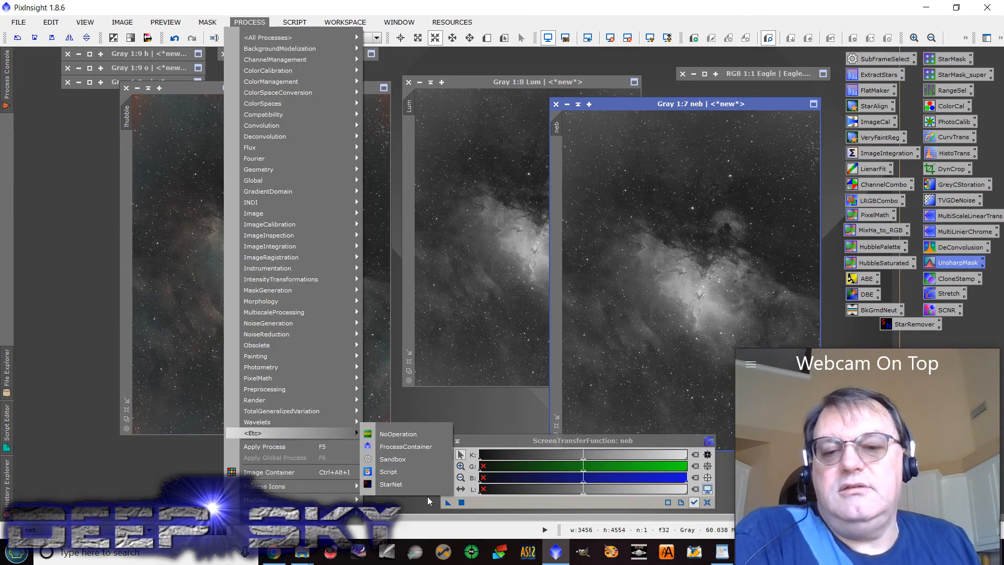
{"action": "left_click", "coordinate": [393, 484]}
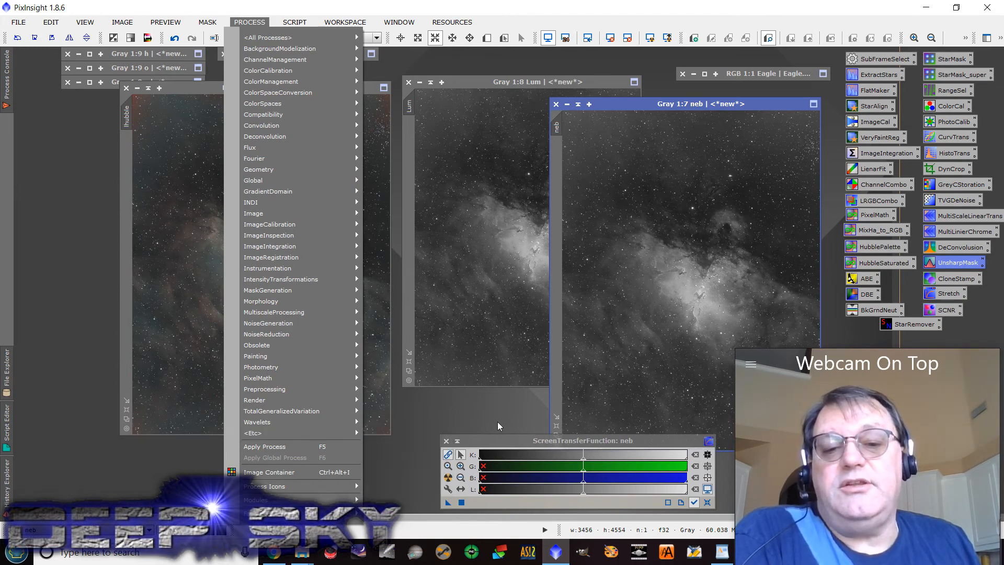
{"action": "left_click_drag", "start_coordinate": [918, 327], "coordinate": [749, 296]}
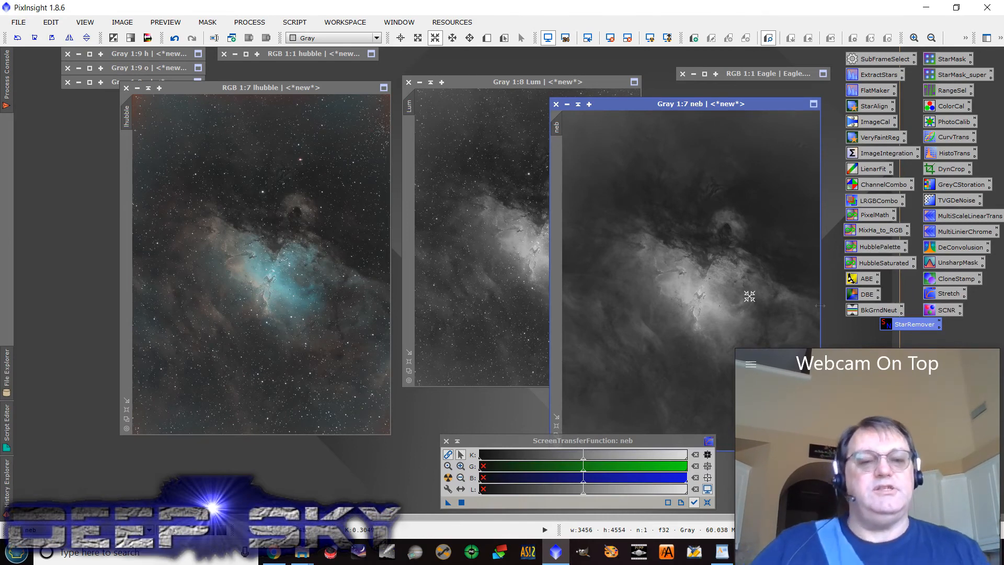
{"action": "scroll", "coordinate": [700, 265], "scroll_direction": "up", "scroll_amount": 4}
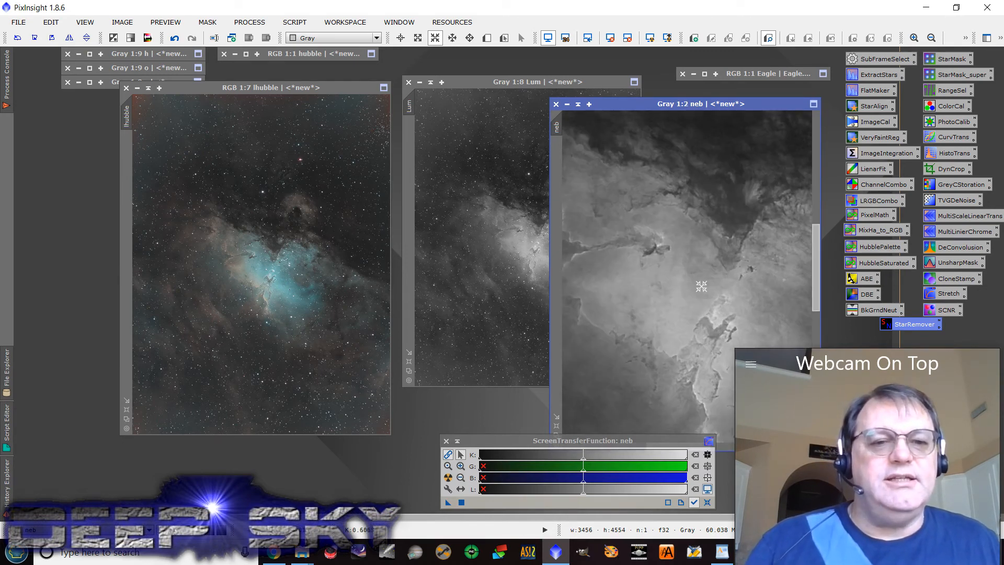
{"action": "scroll", "coordinate": [700, 282], "scroll_direction": "down", "scroll_amount": 2}
{"action": "scroll", "coordinate": [701, 286], "scroll_direction": "down", "scroll_amount": 2}
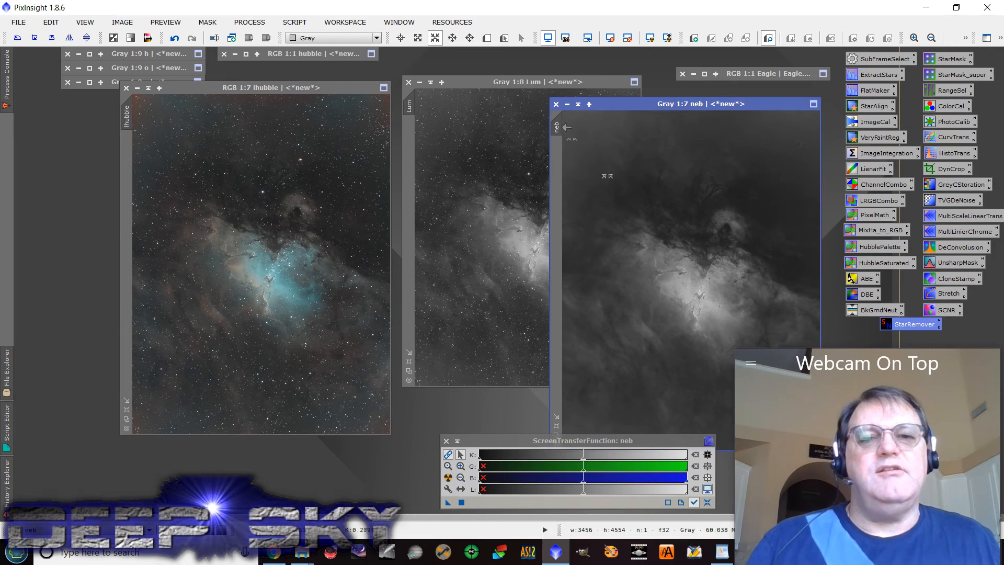
Invert the Lum luminance image
{"action": "left_click", "coordinate": [525, 83]}
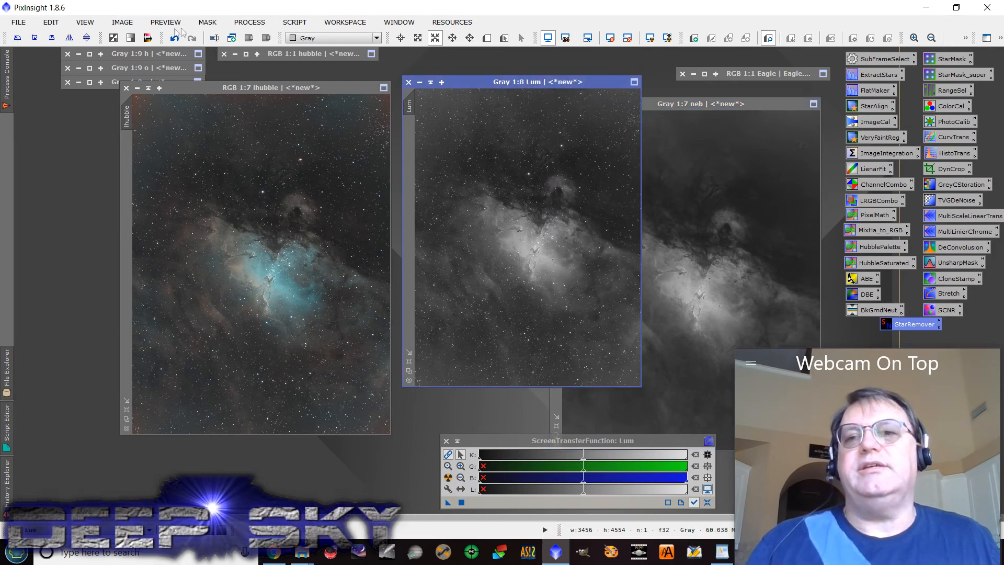
{"action": "left_click", "coordinate": [123, 22]}
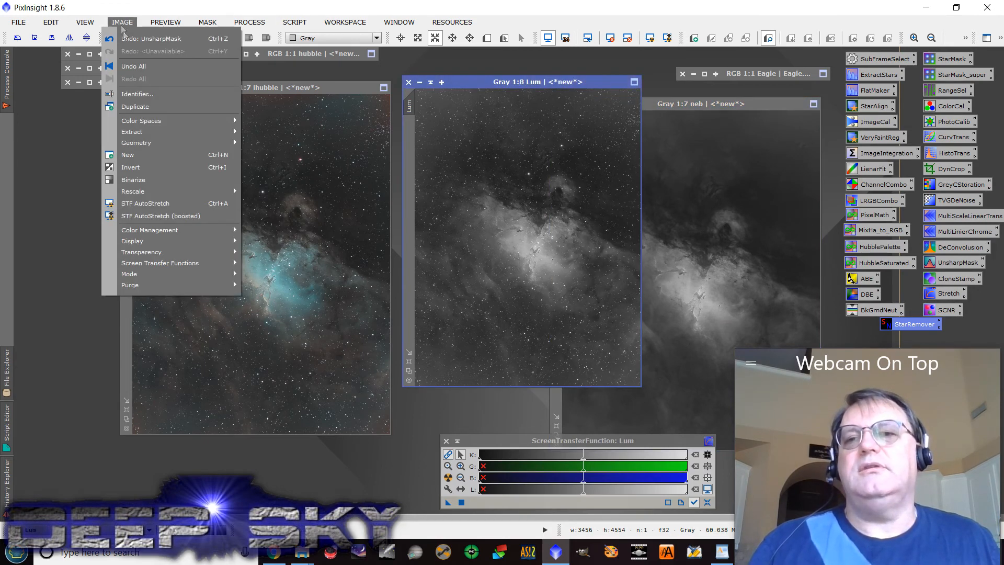
{"action": "left_click", "coordinate": [154, 168]}
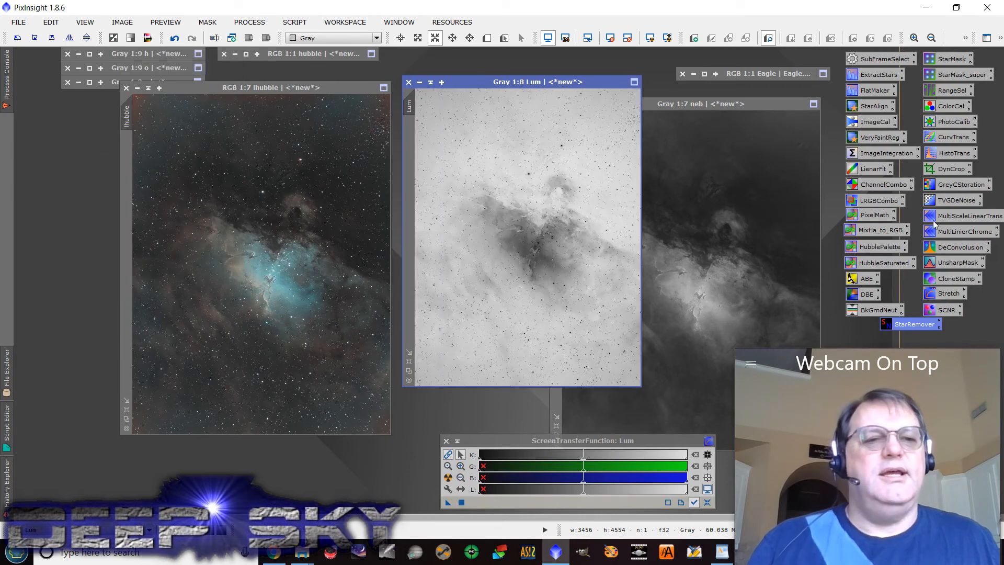
Use PixelMath with the single RGB/K expression Lum+neb to generate a new image from the inverted luminance and the starless nebula
{"action": "double_click", "coordinate": [875, 215]}
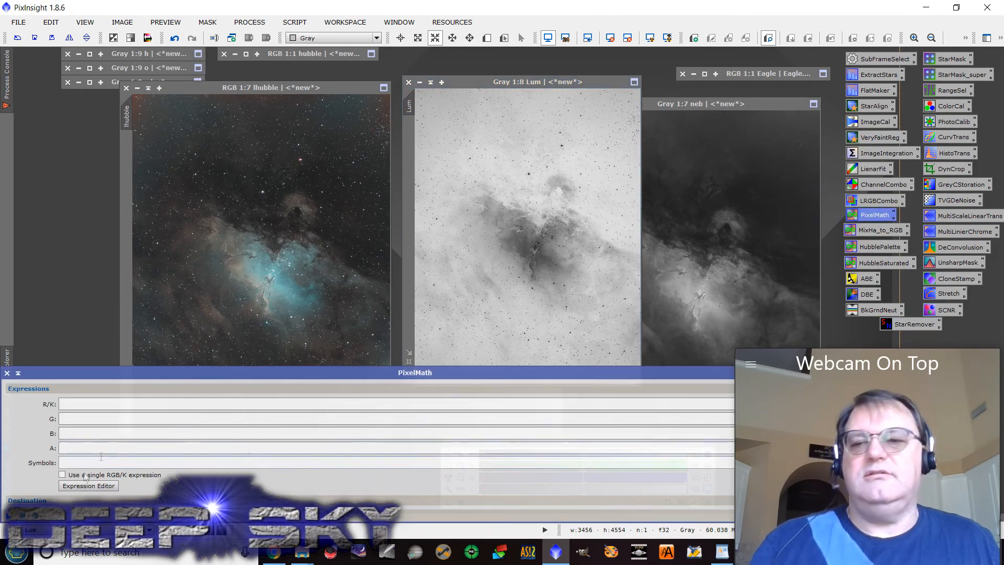
{"action": "left_click", "coordinate": [62, 474]}
{"action": "left_click", "coordinate": [92, 404]}
{"action": "type", "text": "lum"}
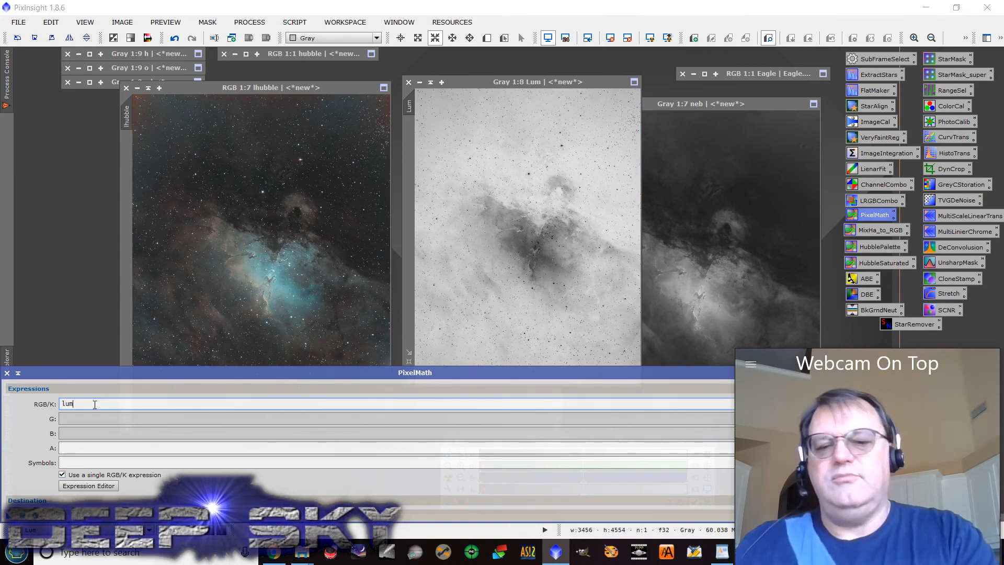
{"action": "type", "text": "+neb"}
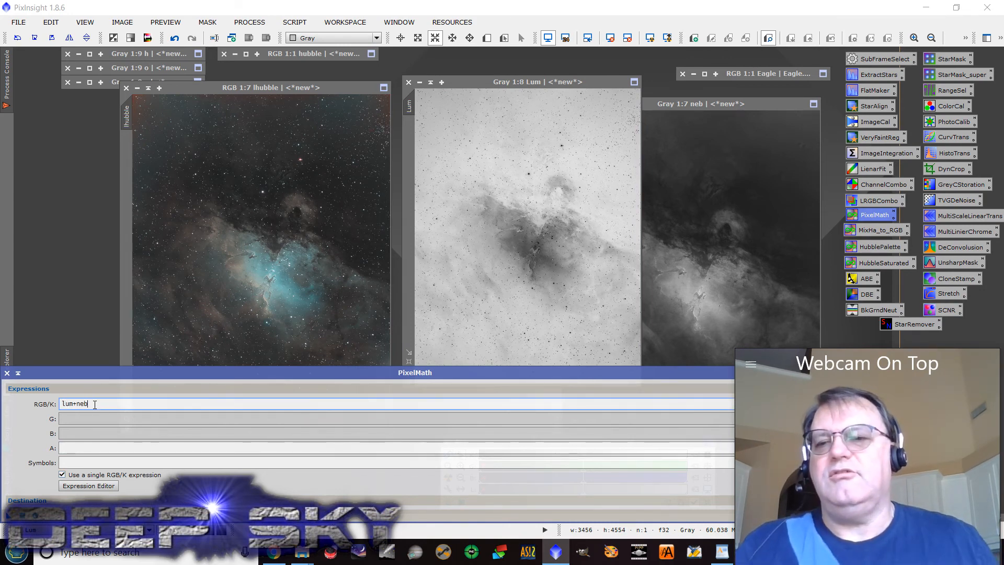
{"action": "left_click", "coordinate": [22, 517]}
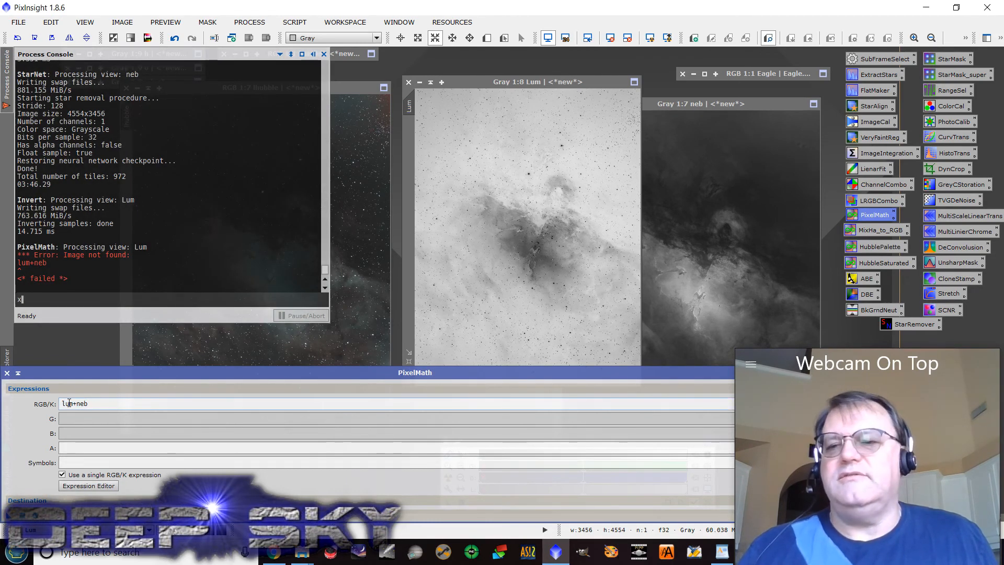
{"action": "left_click", "coordinate": [63, 404]}
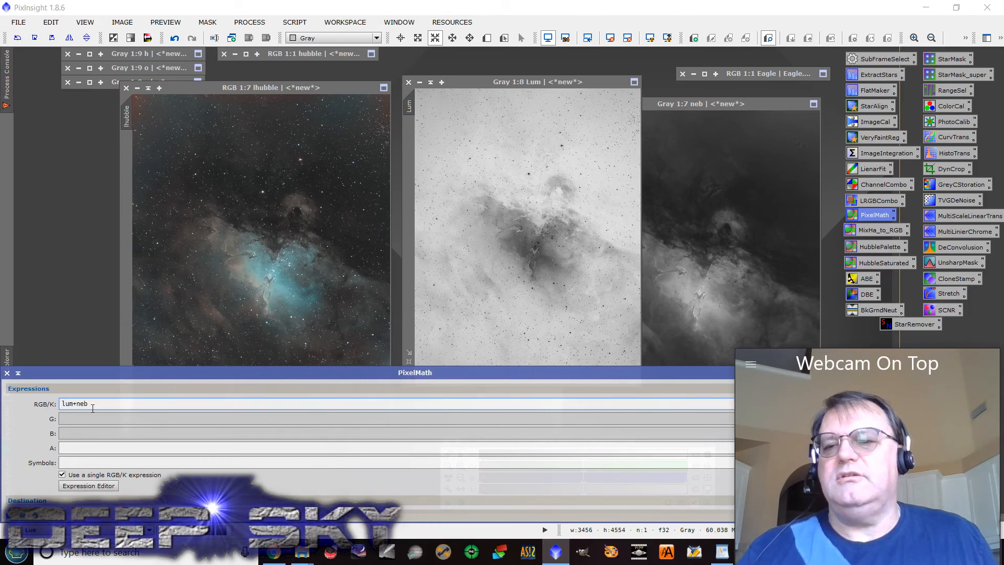
{"action": "key", "text": "Delete"}
{"action": "type", "text": "L"}
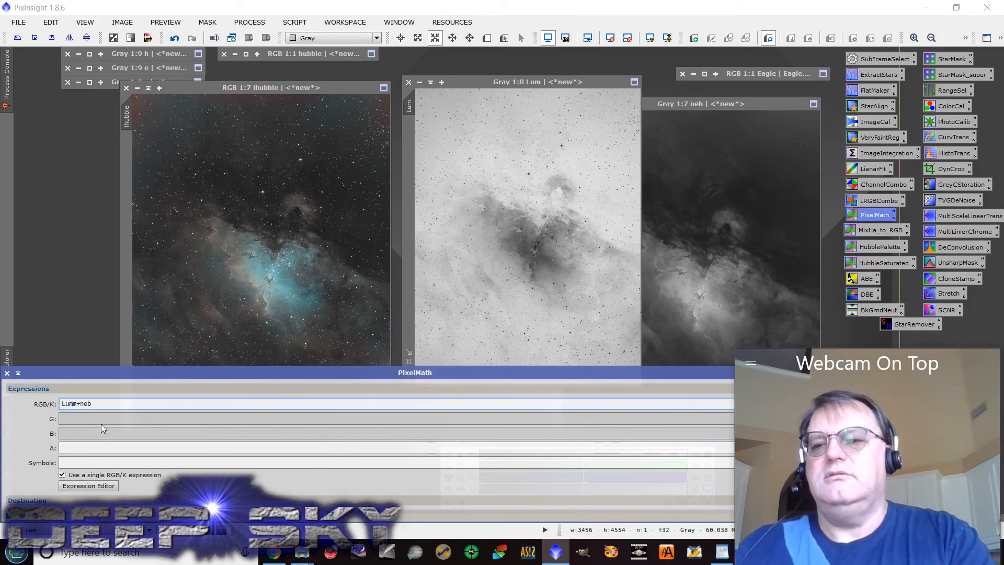
{"action": "key", "text": "Delete"}
{"action": "left_click", "coordinate": [32, 519]}
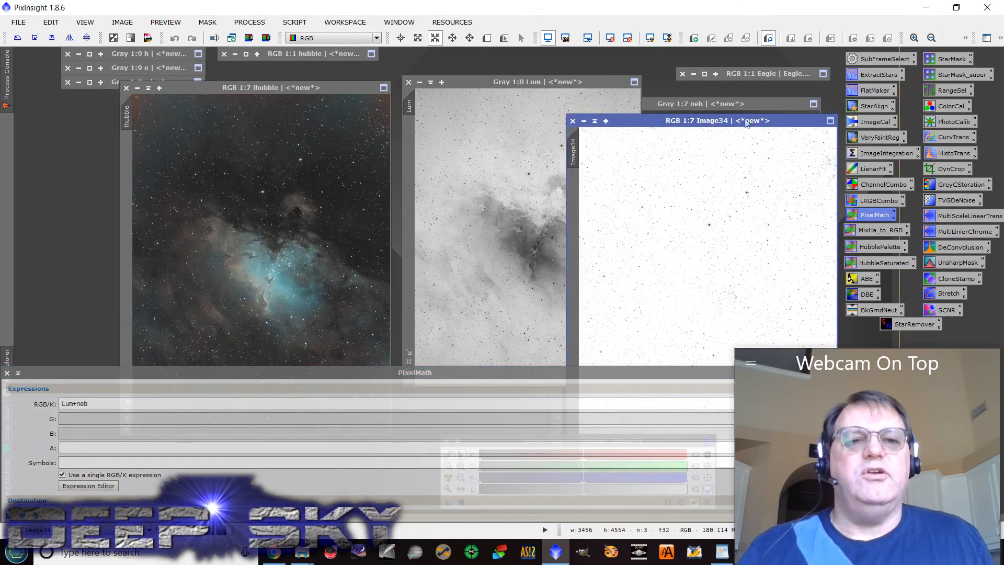
Close PixelMath and invert the newly generated image to get white stars on a black background
{"action": "left_click_drag", "start_coordinate": [744, 126], "coordinate": [687, 118]}
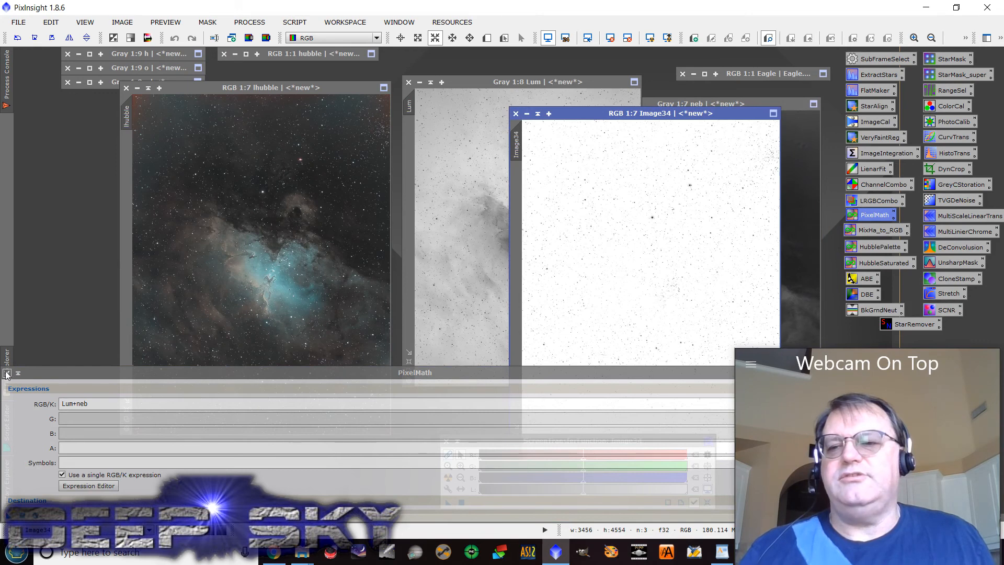
{"action": "left_click_drag", "start_coordinate": [687, 120], "coordinate": [485, 119]}
{"action": "left_click", "coordinate": [122, 22]}
{"action": "left_click", "coordinate": [137, 167]}
{"action": "left_click_drag", "start_coordinate": [495, 114], "coordinate": [421, 145]}
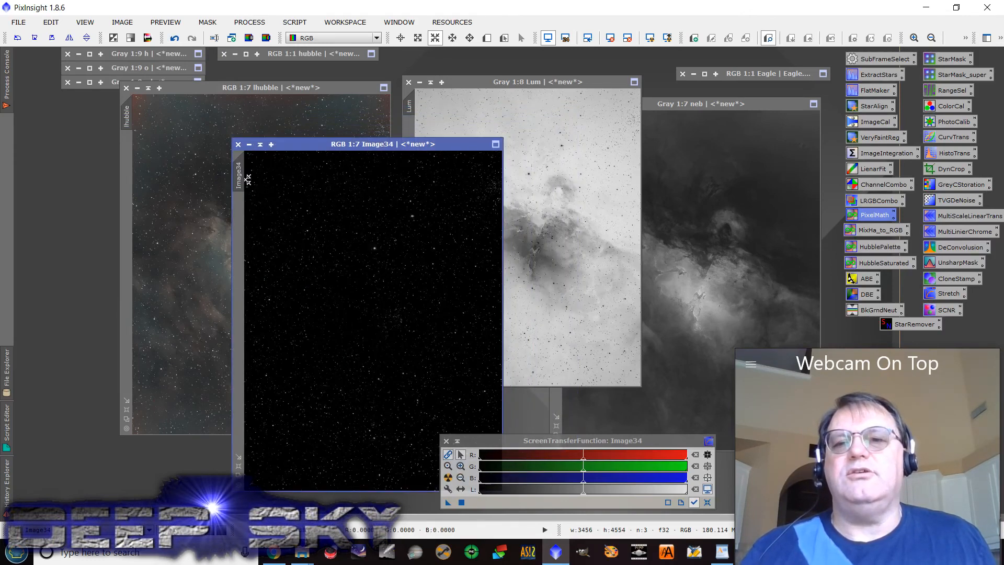
Change the extracted star image's identifier to stars
{"action": "double_click", "coordinate": [242, 182]}
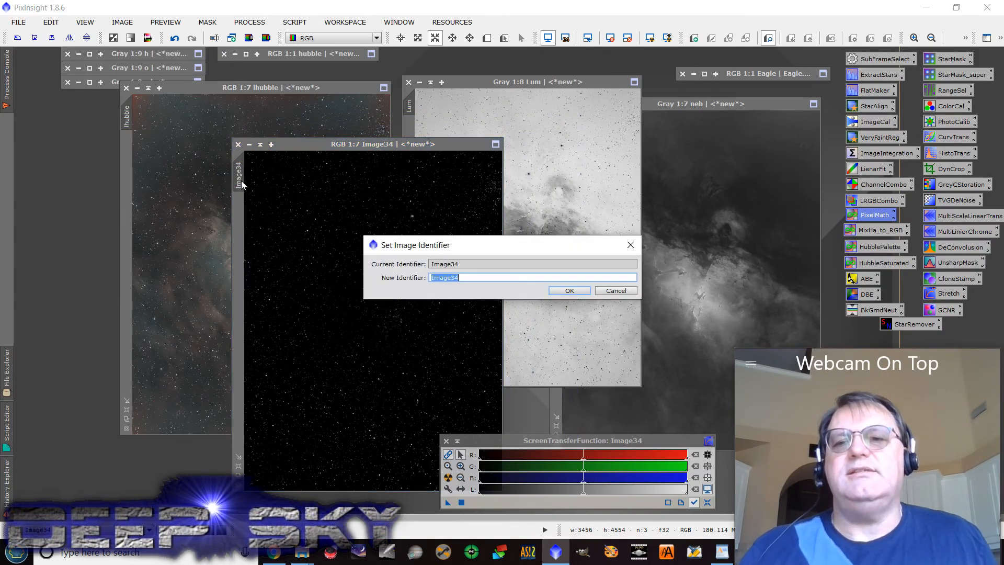
{"action": "type", "text": "stars"}
{"action": "key", "text": "Return"}
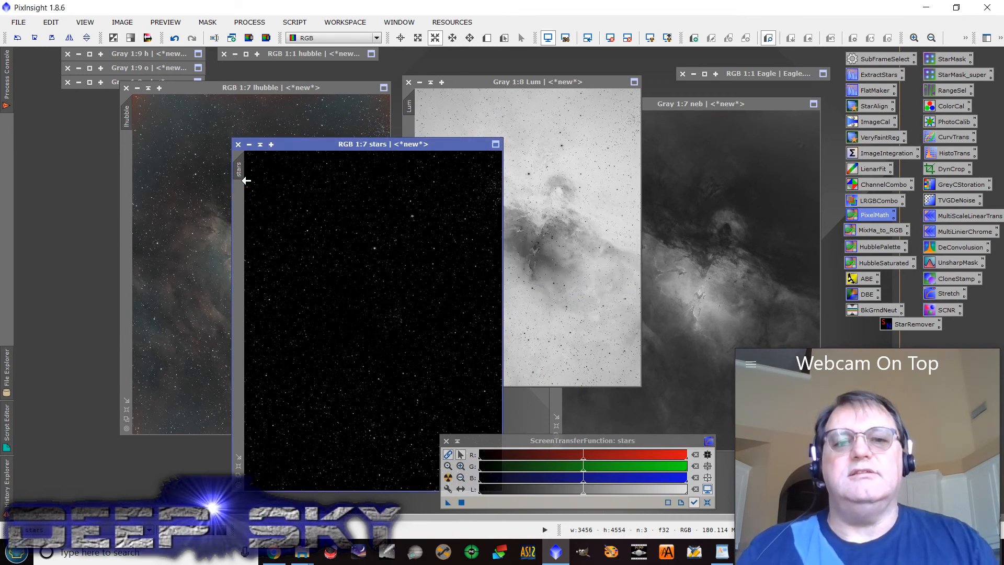
Return the Lum image to its non-inverted state and arrange the lhubble, stars and neb images side by side
{"action": "left_click", "coordinate": [553, 80]}
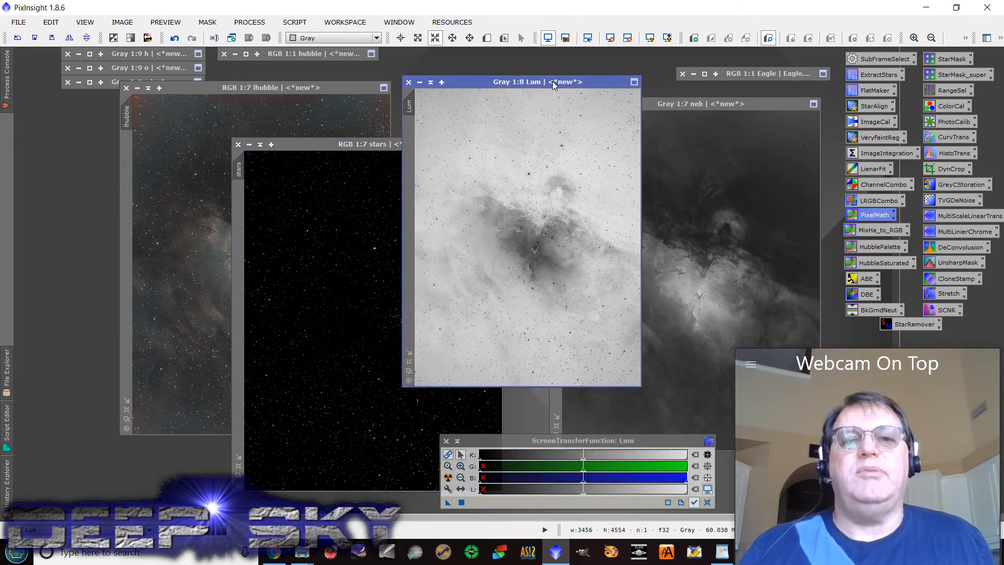
{"action": "key", "text": "ctrl+a"}
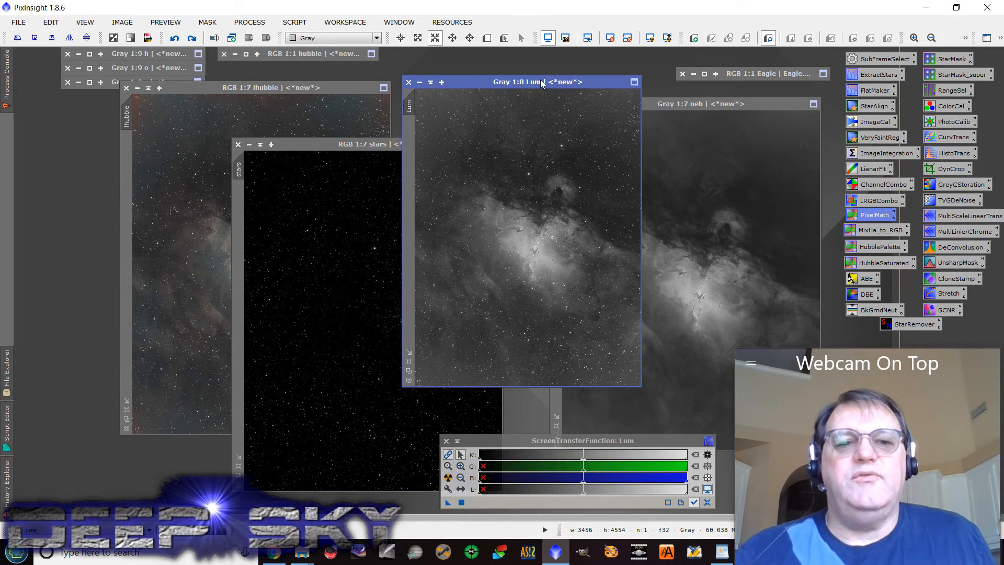
{"action": "left_click", "coordinate": [686, 104]}
{"action": "left_click_drag", "start_coordinate": [366, 143], "coordinate": [475, 152]}
{"action": "left_click_drag", "start_coordinate": [286, 88], "coordinate": [265, 97]}
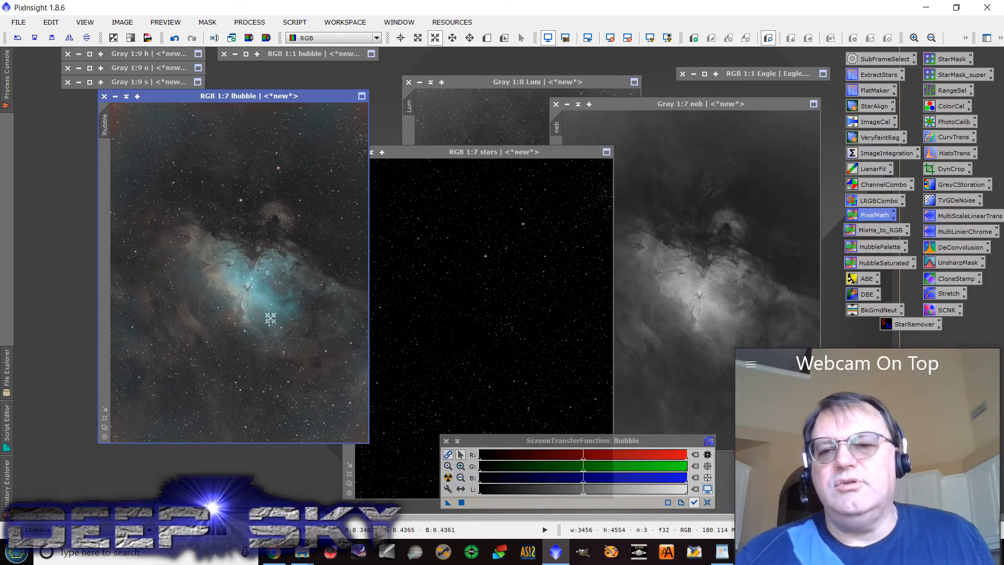
Convert the stars image from RGB to grayscale
{"action": "left_click", "coordinate": [726, 107]}
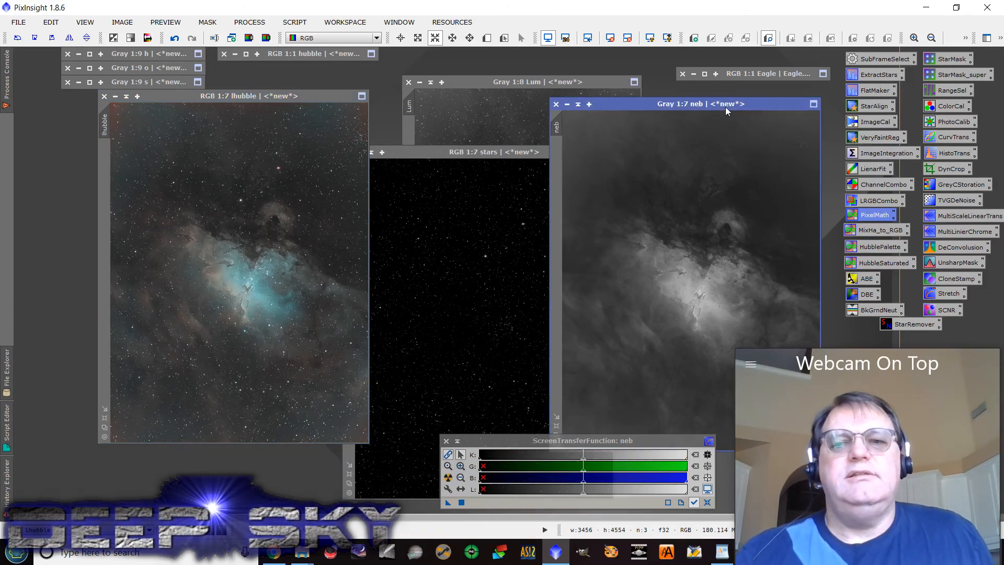
{"action": "left_click", "coordinate": [489, 153]}
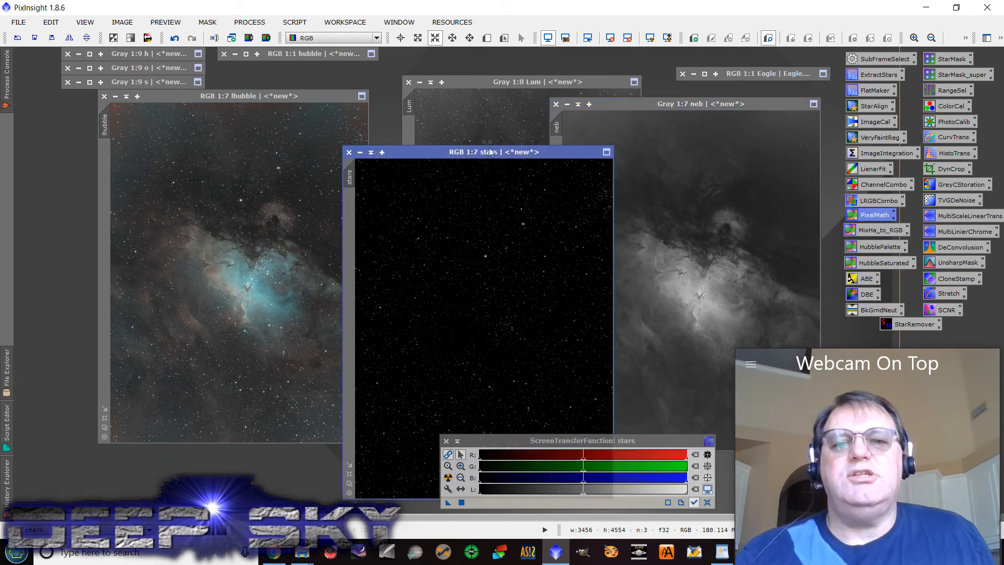
{"action": "left_click", "coordinate": [130, 22]}
{"action": "mouse_move", "coordinate": [174, 126]}
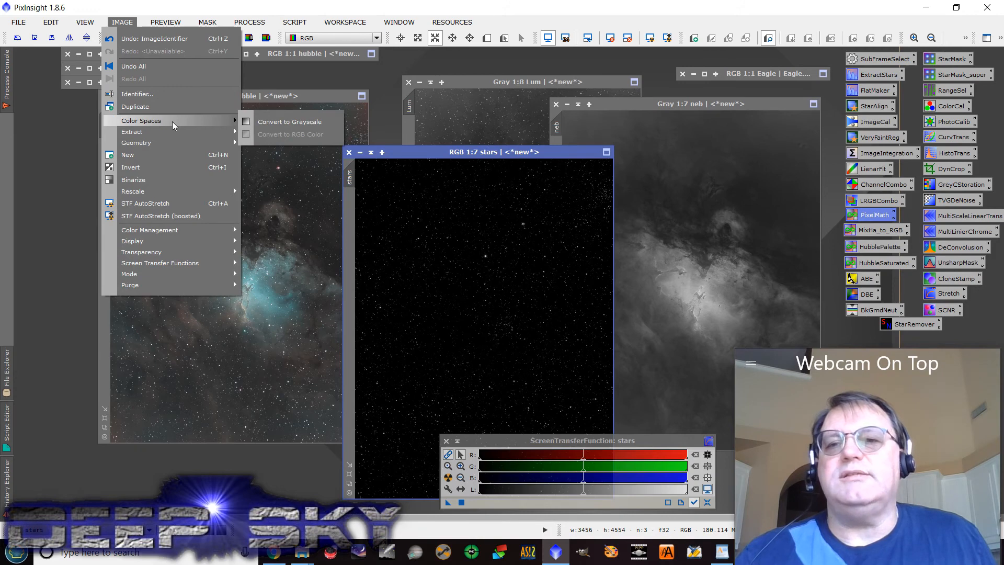
{"action": "left_click", "coordinate": [279, 121]}
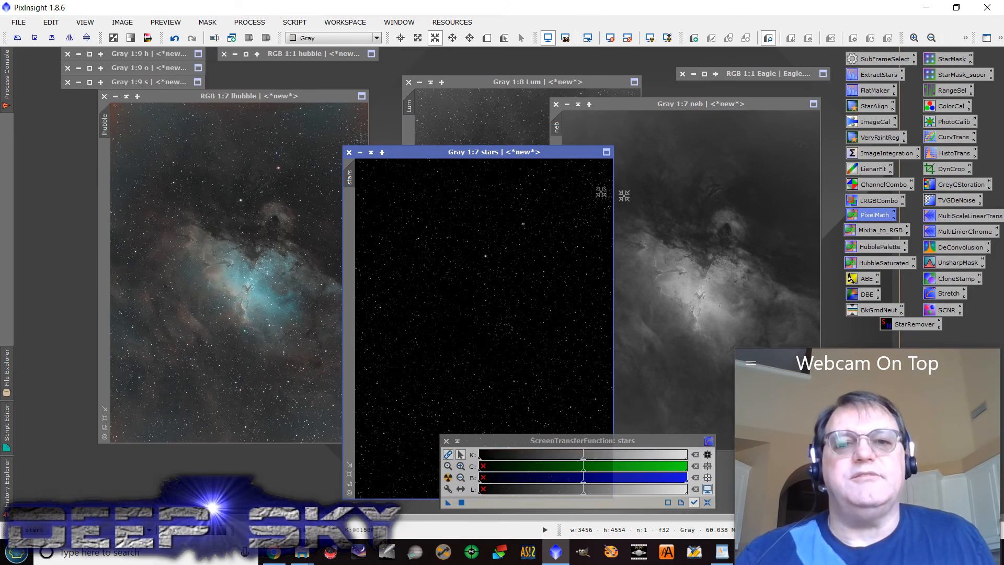
Apply the neb image as a mask to the lhubble image
{"action": "left_click", "coordinate": [716, 103]}
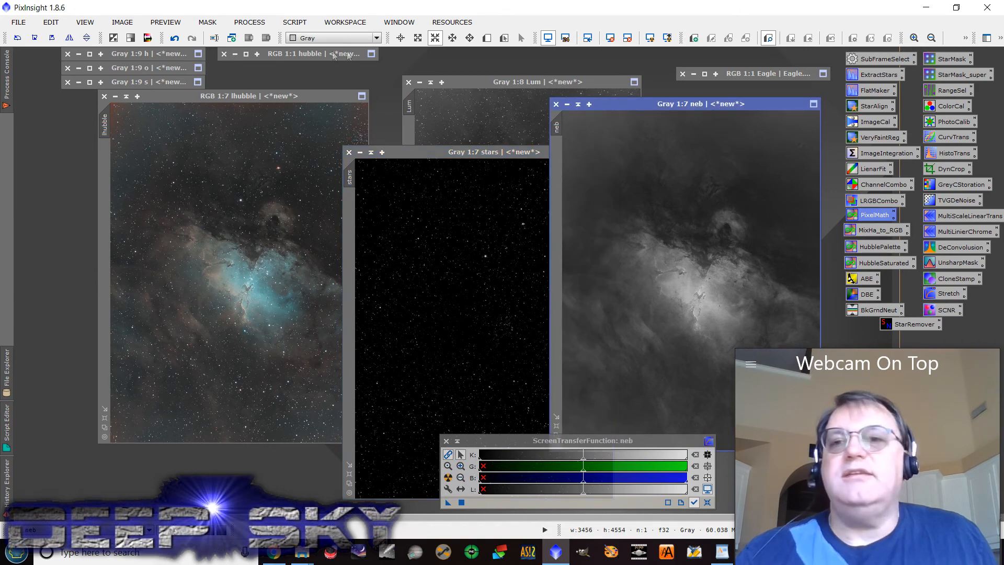
{"action": "left_click", "coordinate": [126, 22]}
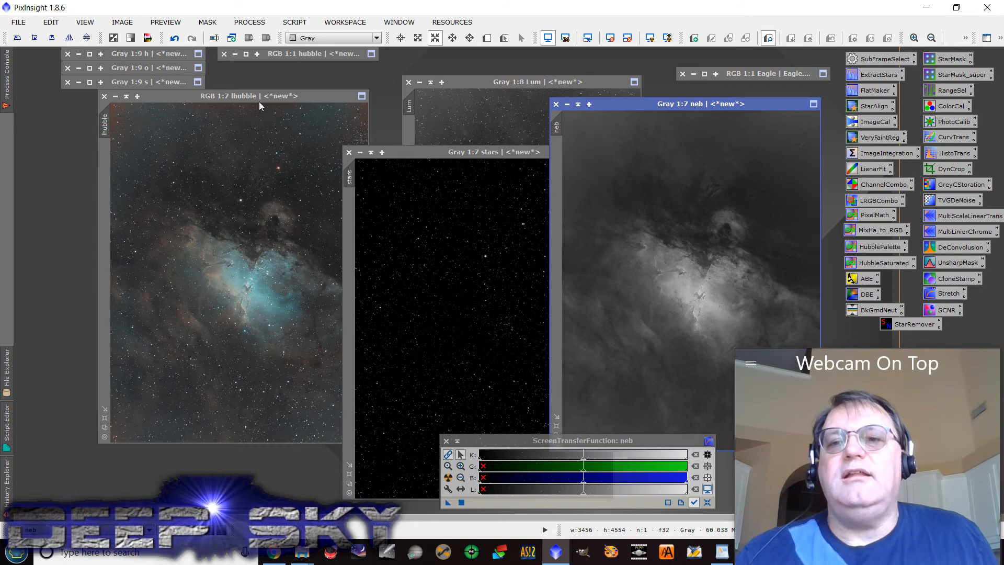
{"action": "left_click", "coordinate": [258, 101]}
{"action": "left_click", "coordinate": [631, 102]}
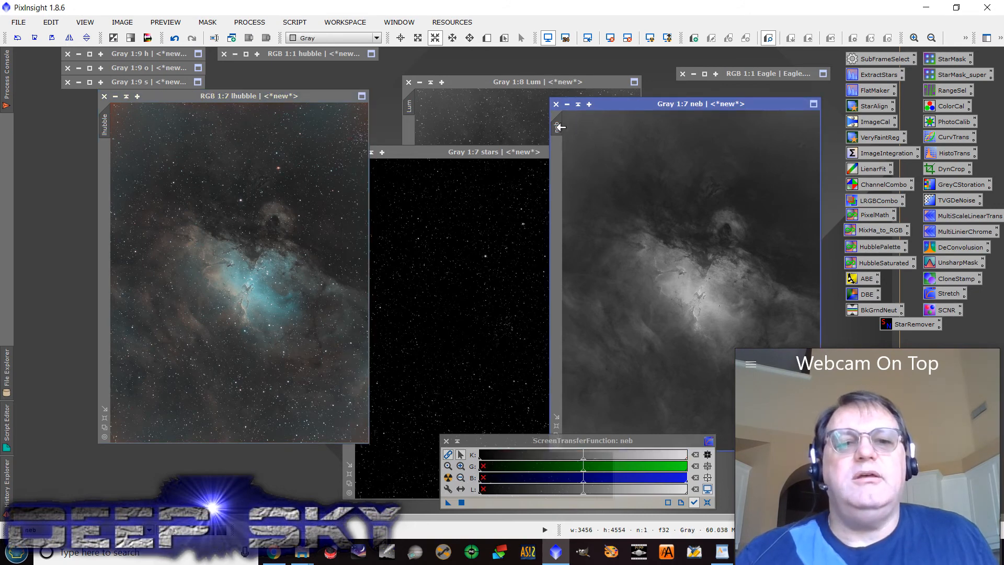
{"action": "left_click_drag", "start_coordinate": [486, 140], "coordinate": [100, 166]}
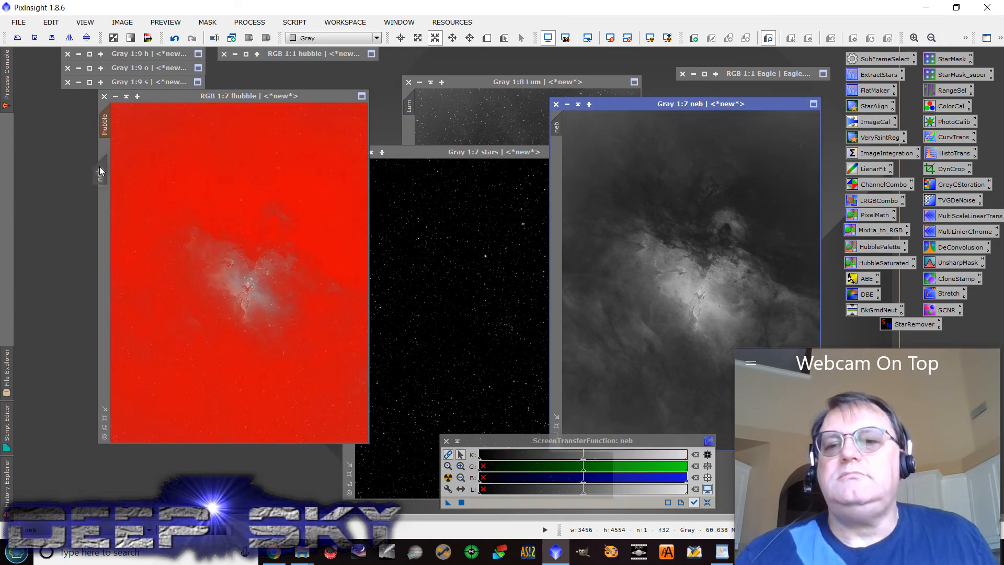
Define a preview around the central nebula in the masked lhubble image and show it in a CurvesTransformation real-time preview
{"action": "left_click_drag", "start_coordinate": [266, 98], "coordinate": [644, 78]}
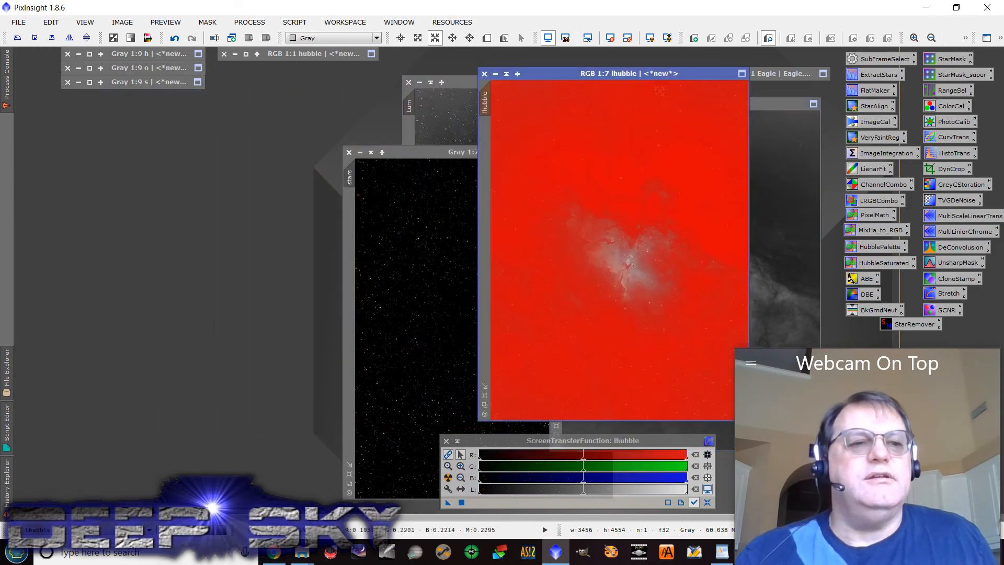
{"action": "double_click", "coordinate": [953, 137]}
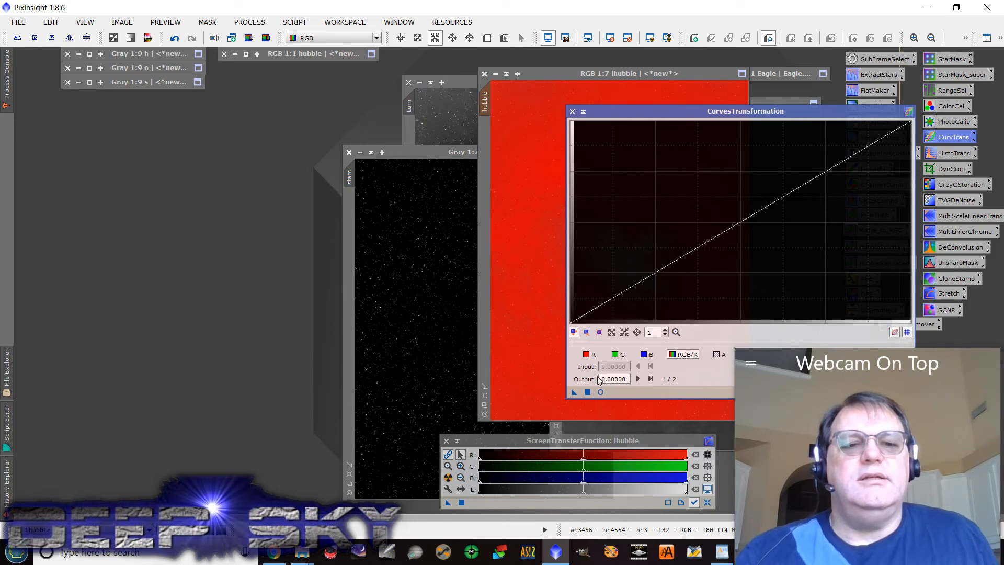
{"action": "left_click", "coordinate": [641, 74]}
{"action": "left_click_drag", "start_coordinate": [641, 73], "coordinate": [427, 82]}
{"action": "left_click_drag", "start_coordinate": [363, 217], "coordinate": [484, 310]}
{"action": "left_click", "coordinate": [270, 148]}
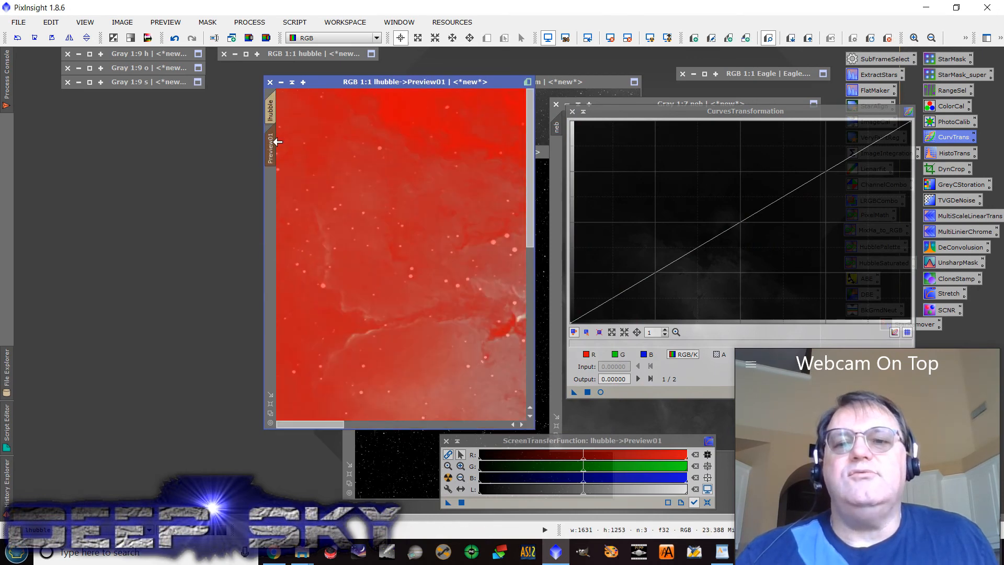
{"action": "left_click_drag", "start_coordinate": [446, 82], "coordinate": [594, 68]}
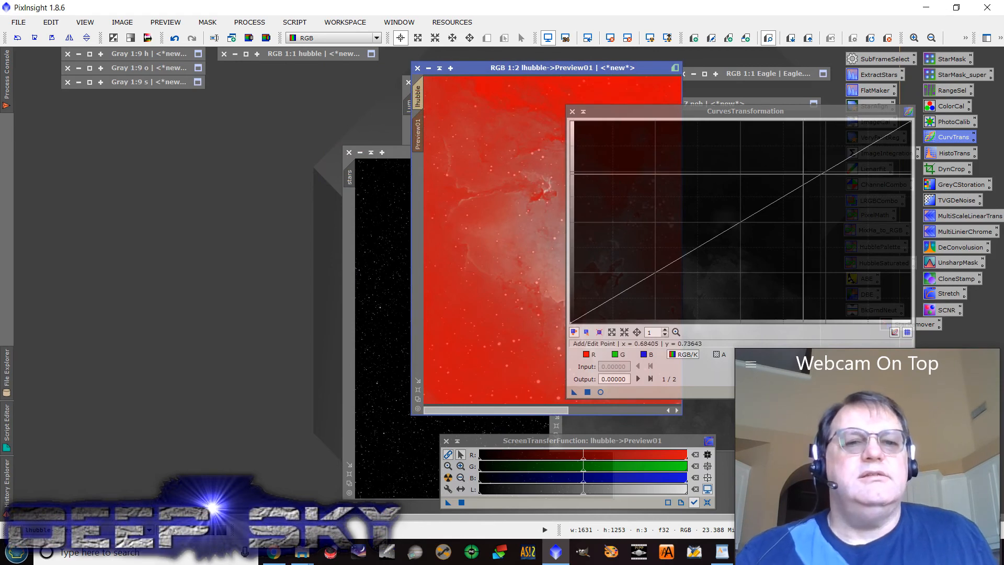
{"action": "left_click", "coordinate": [603, 390]}
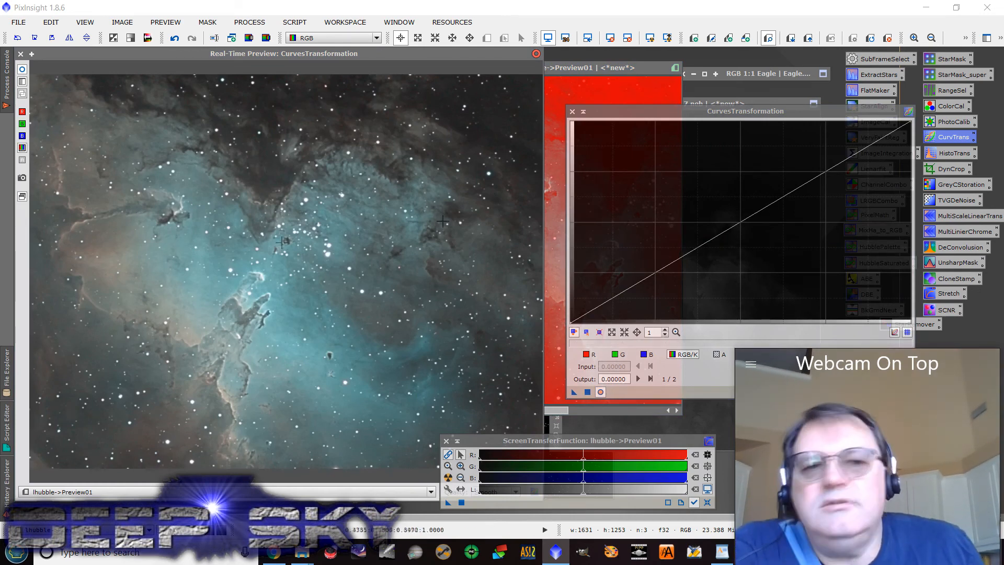
Expand the Eagle reference image beside the real-time preview to compare colours, keeping the CurvesTransformation controls accessible
{"action": "left_click", "coordinate": [779, 77]}
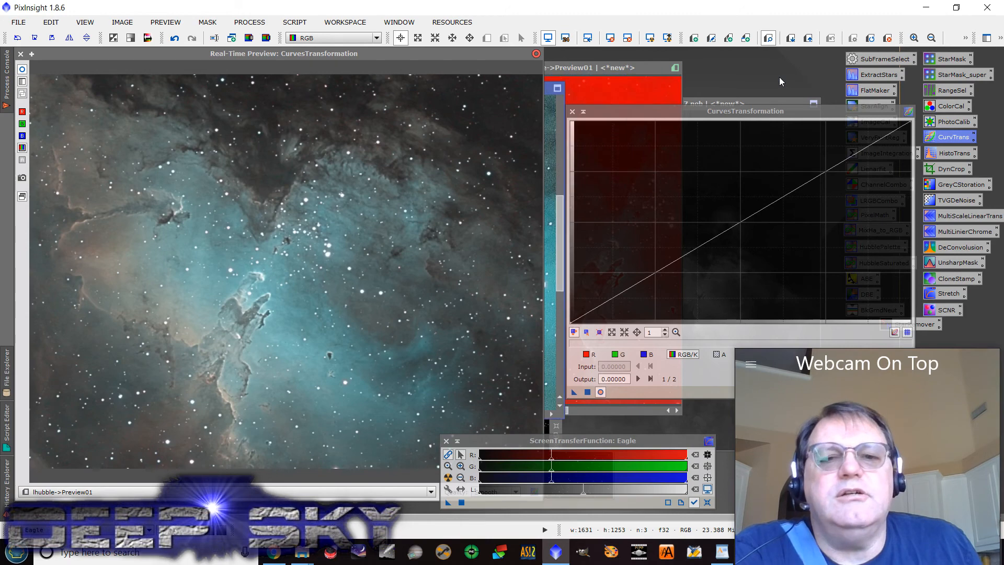
{"action": "left_click_drag", "start_coordinate": [546, 91], "coordinate": [781, 80]}
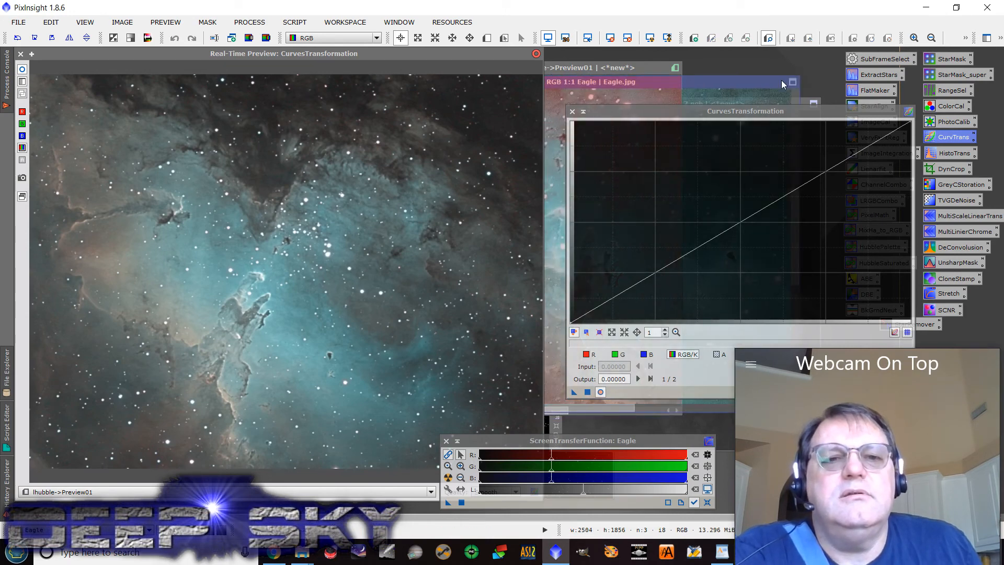
{"action": "left_click_drag", "start_coordinate": [640, 120], "coordinate": [749, 196]}
{"action": "double_click", "coordinate": [675, 83]}
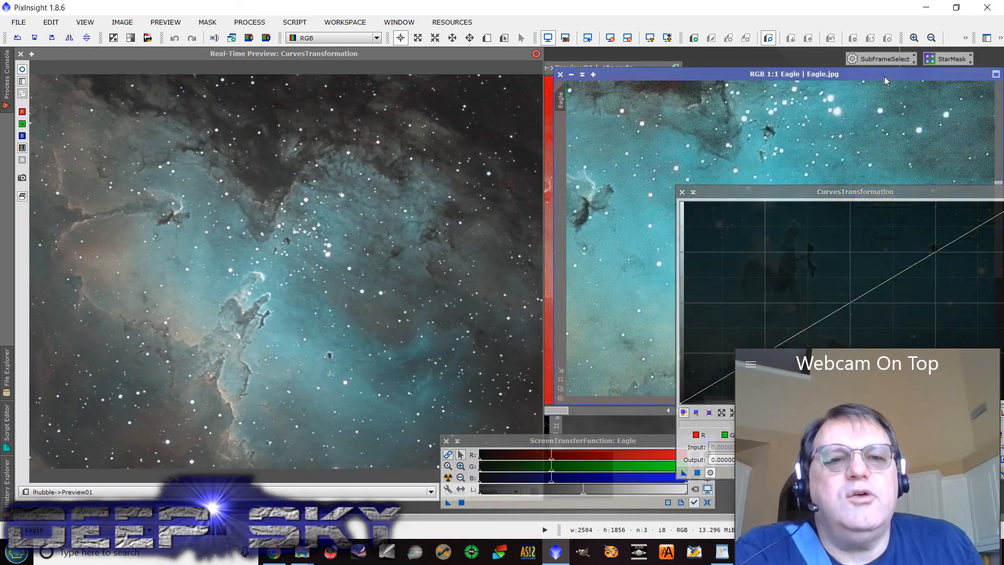
{"action": "left_click_drag", "start_coordinate": [844, 192], "coordinate": [853, 65]}
{"action": "left_click_drag", "start_coordinate": [918, 62], "coordinate": [808, 61]}
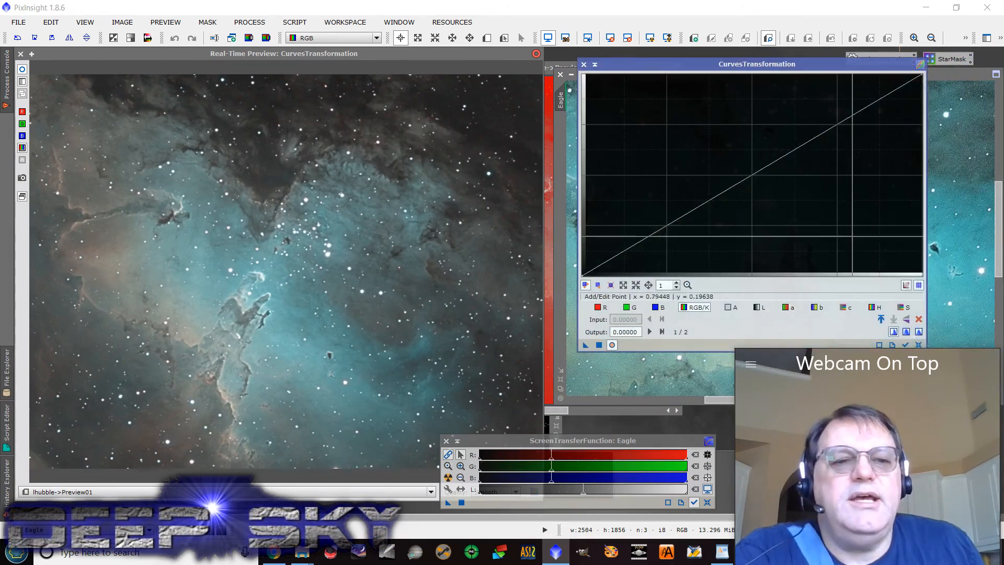
Boost the saturation curve with a point at input 0.25460 and output 0.60982
{"action": "left_click", "coordinate": [900, 307]}
{"action": "left_click_drag", "start_coordinate": [732, 187], "coordinate": [668, 153]}
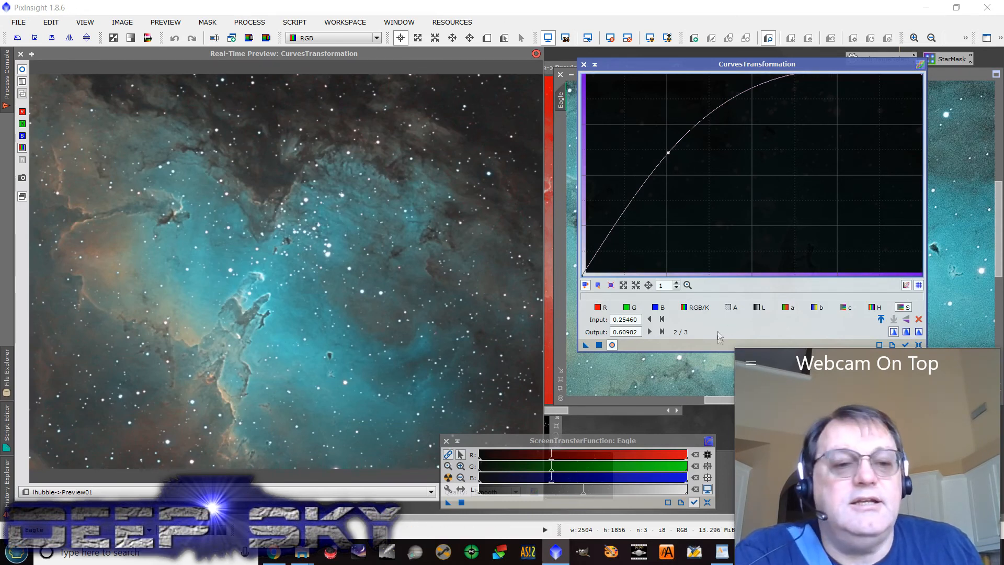
Try bending the hue curve upward with a point at about input 0.64 and output 0.79, and delete the point
{"action": "left_click", "coordinate": [877, 308]}
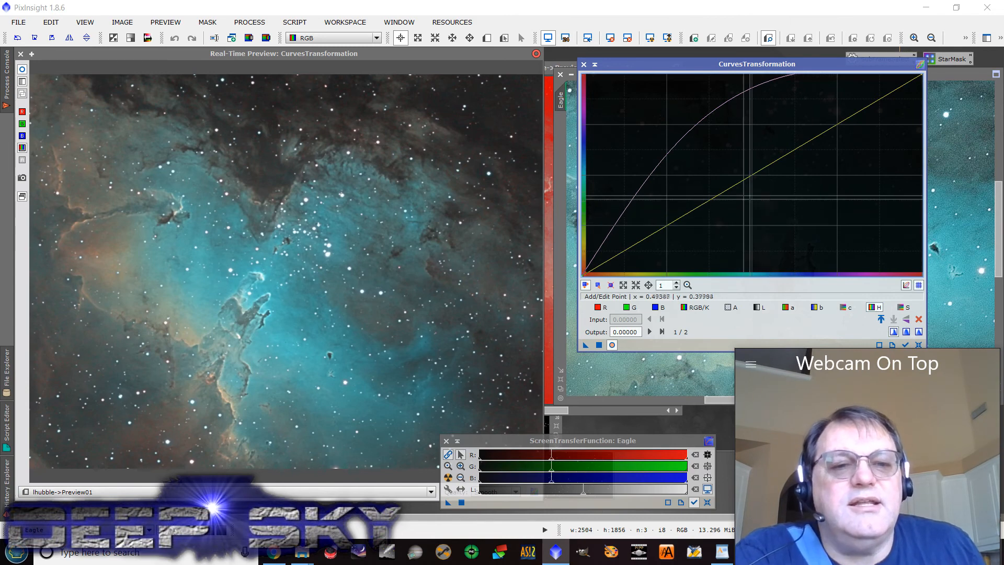
{"action": "left_click", "coordinate": [727, 188]}
{"action": "left_click_drag", "start_coordinate": [727, 188], "coordinate": [690, 206]}
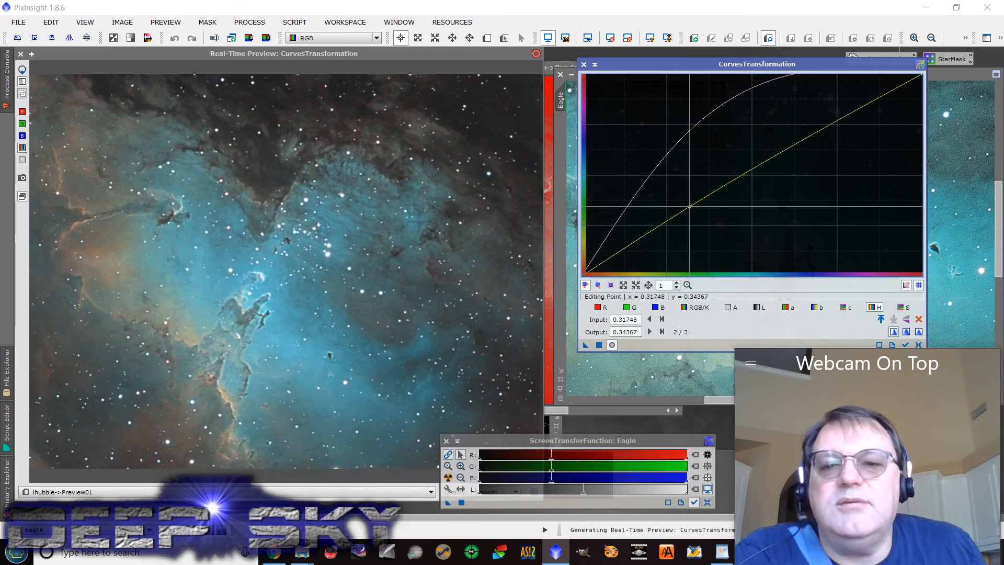
{"action": "left_click_drag", "start_coordinate": [690, 206], "coordinate": [800, 117]}
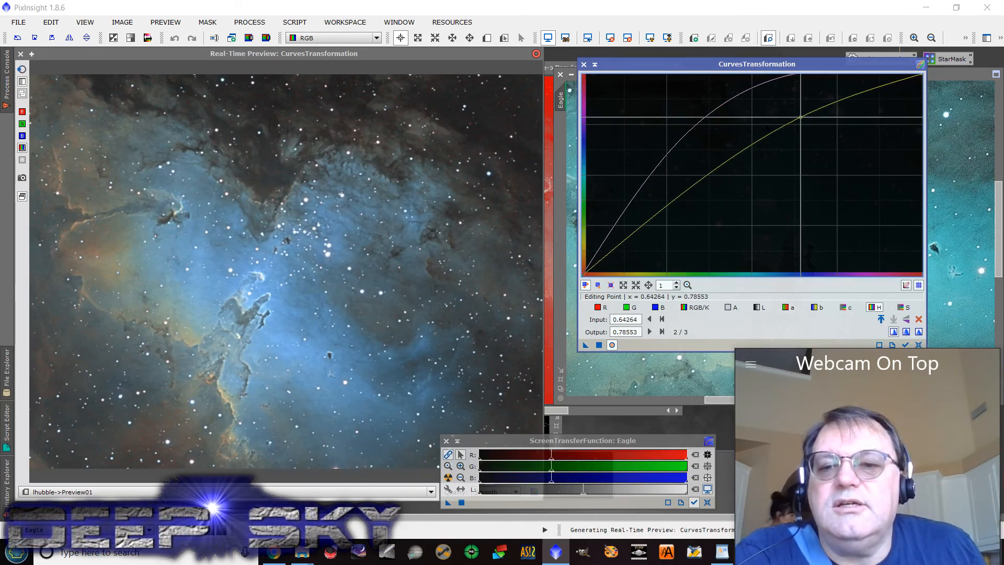
{"action": "left_click", "coordinate": [918, 319]}
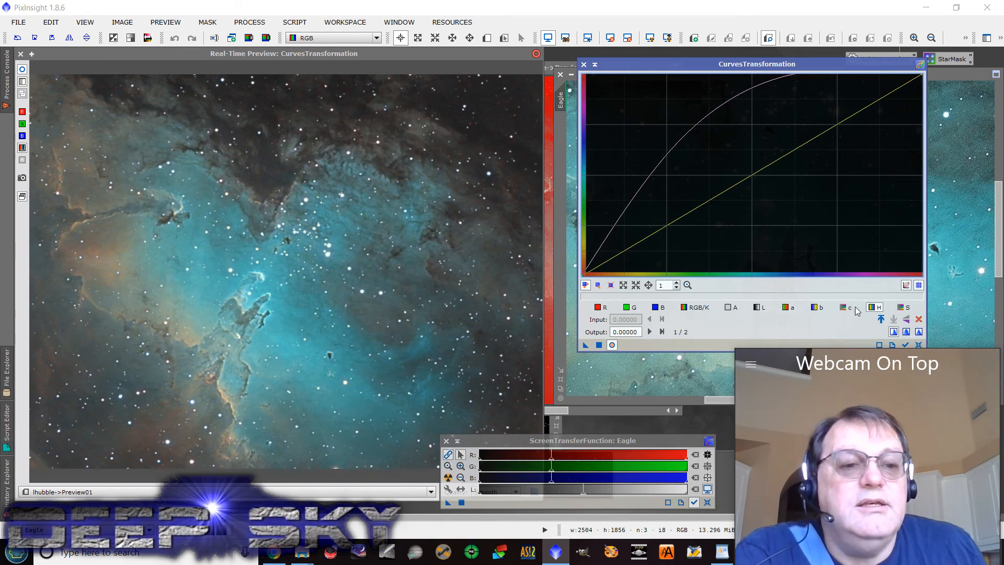
Raise the chrominance curve to 0.41344 at input 0.38650 and apply the curves to the whole lhubble image
{"action": "left_click", "coordinate": [846, 309]}
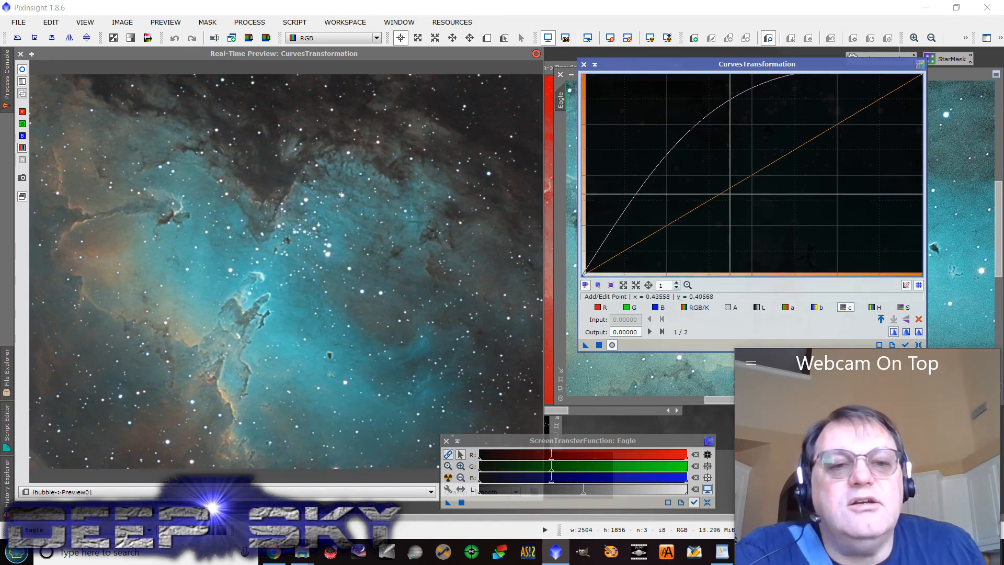
{"action": "mouse_move", "coordinate": [728, 187]}
{"action": "left_mouse_down"}
{"action": "mouse_move", "coordinate": [693, 147]}
{"action": "mouse_move", "coordinate": [713, 193]}
{"action": "left_mouse_up"}
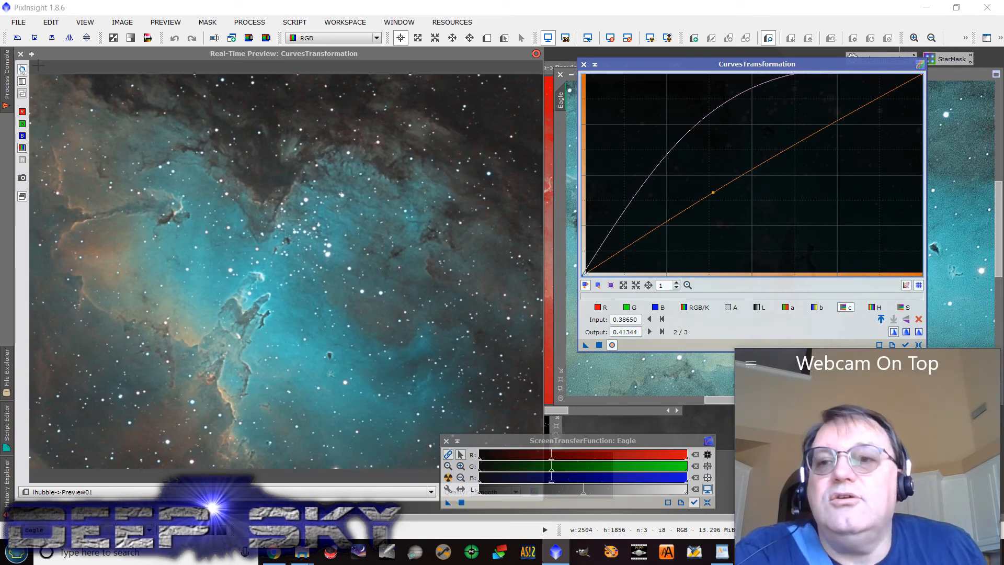
{"action": "left_click", "coordinate": [20, 55]}
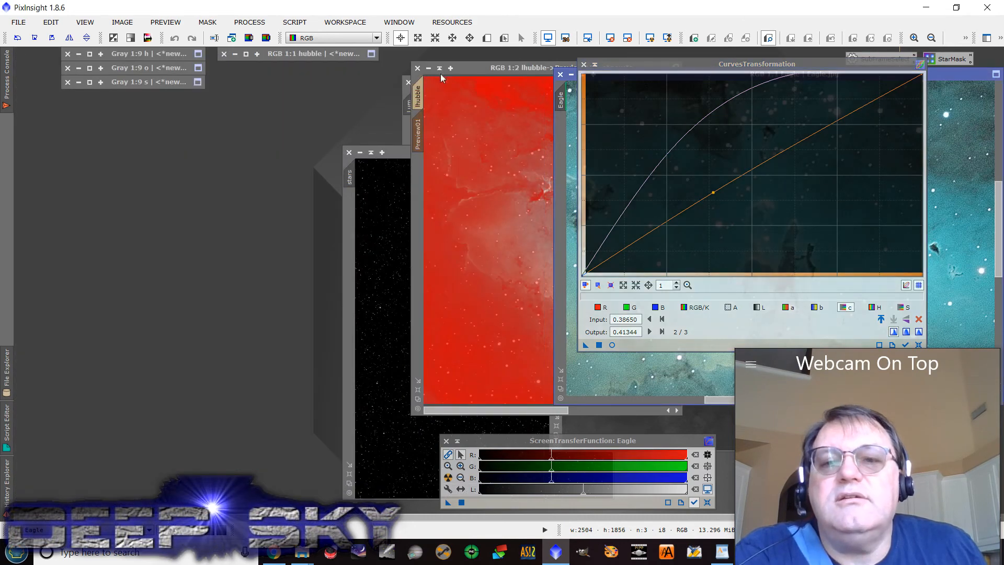
{"action": "left_click", "coordinate": [418, 95]}
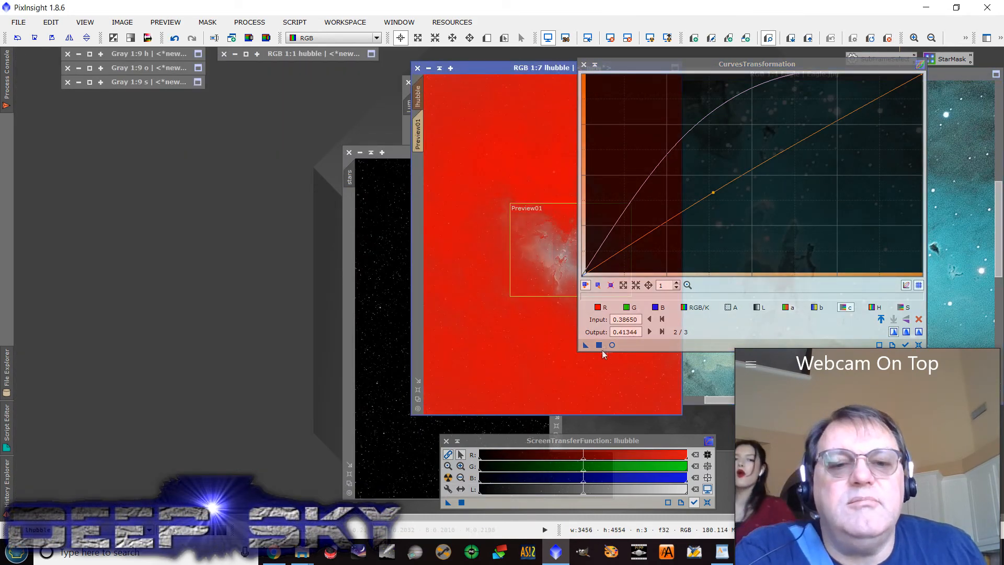
{"action": "left_click_drag", "start_coordinate": [586, 345], "coordinate": [488, 258]}
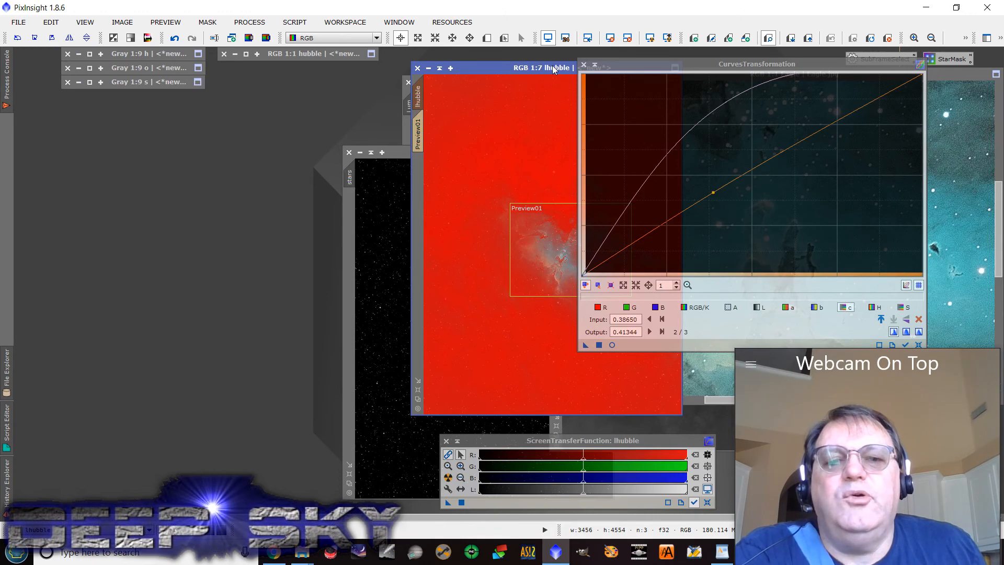
Invert the mask on the lhubble image so the nebula is protected and the background exposed
{"action": "left_click_drag", "start_coordinate": [552, 71], "coordinate": [411, 85]}
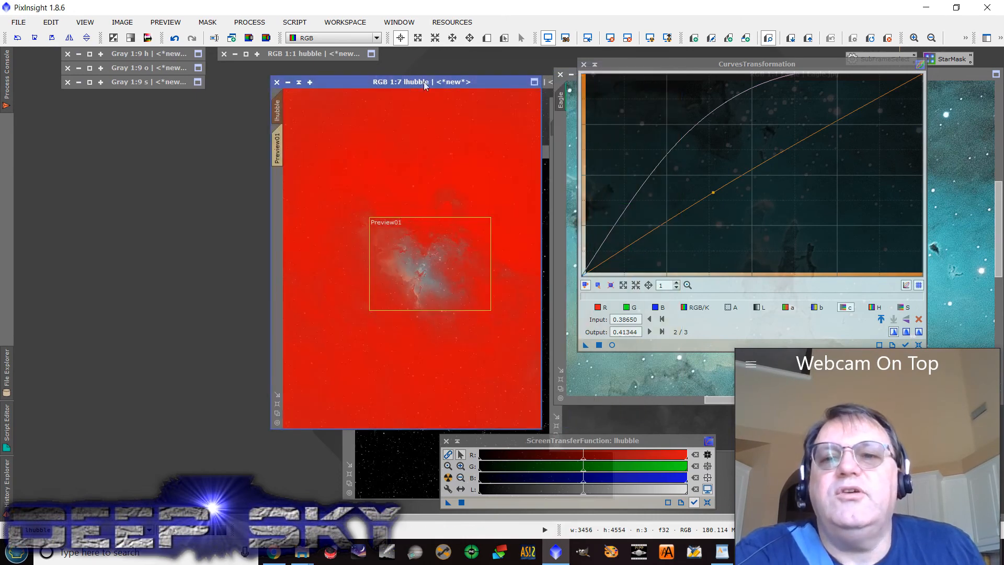
{"action": "left_click", "coordinate": [207, 22]}
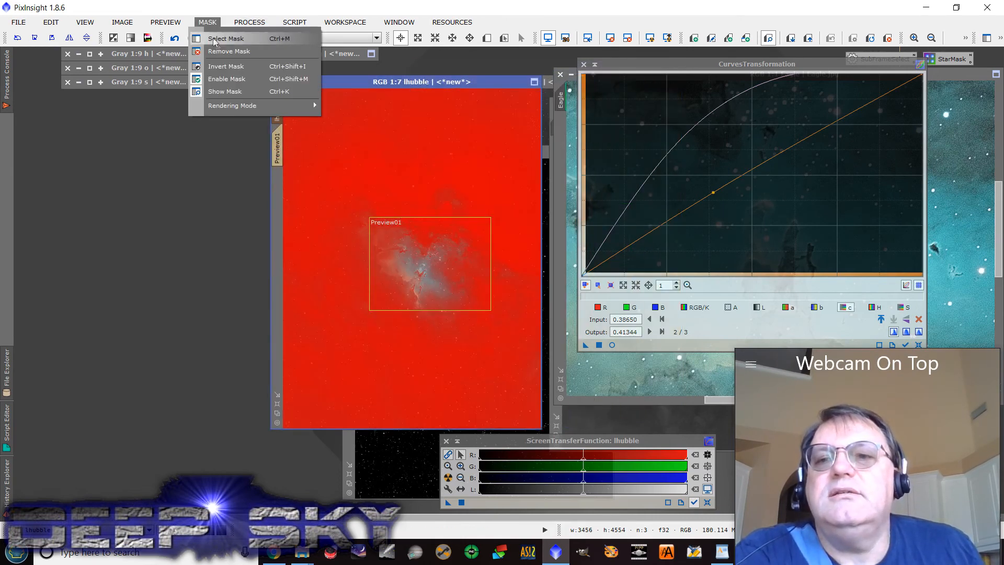
{"action": "left_click", "coordinate": [257, 66]}
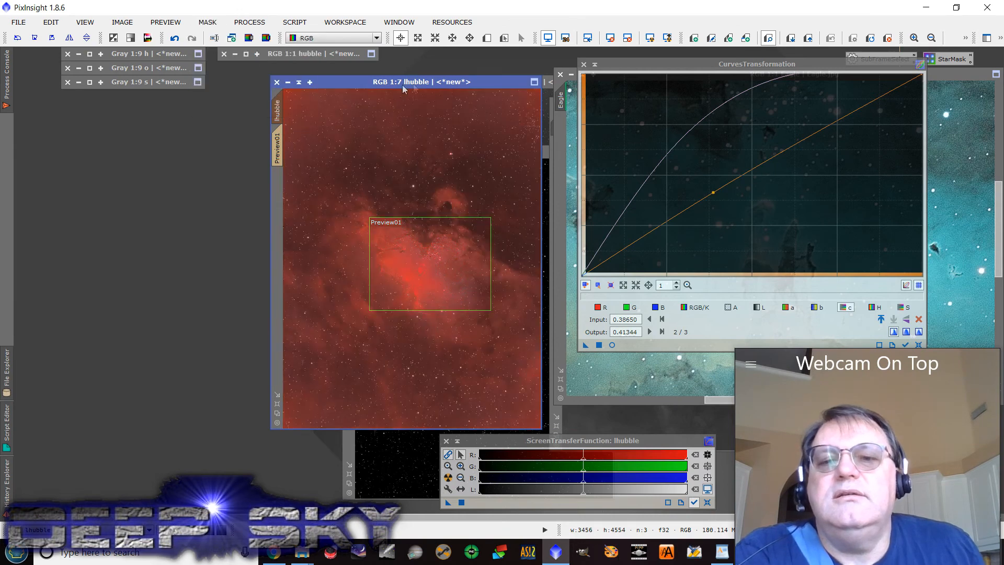
{"action": "left_click_drag", "start_coordinate": [435, 86], "coordinate": [442, 72]}
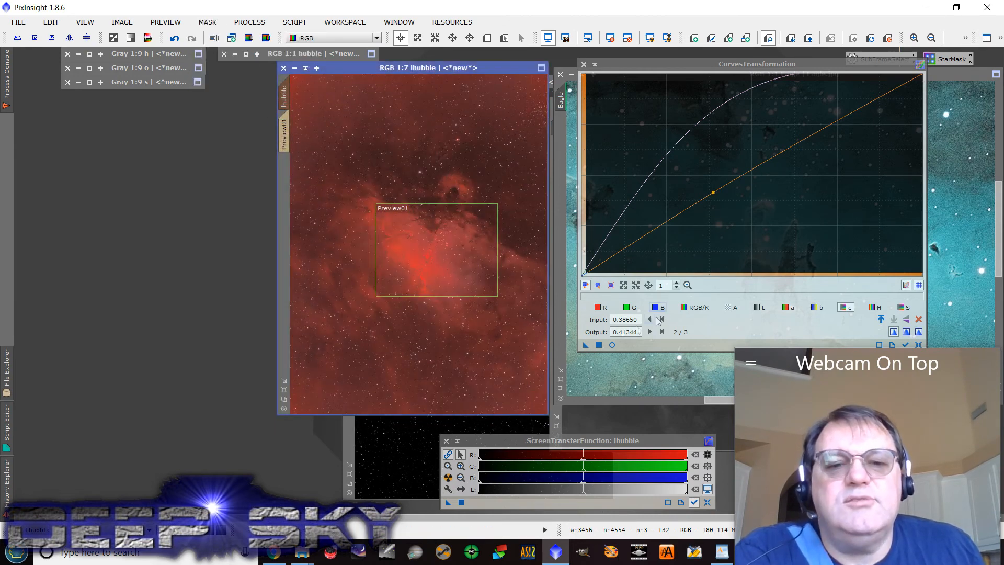
Preview the whole lhubble image in real time with reset curves, and apply an RGB/K curve lowered to 0.33075 at input 0.40798
{"action": "left_click", "coordinate": [612, 346]}
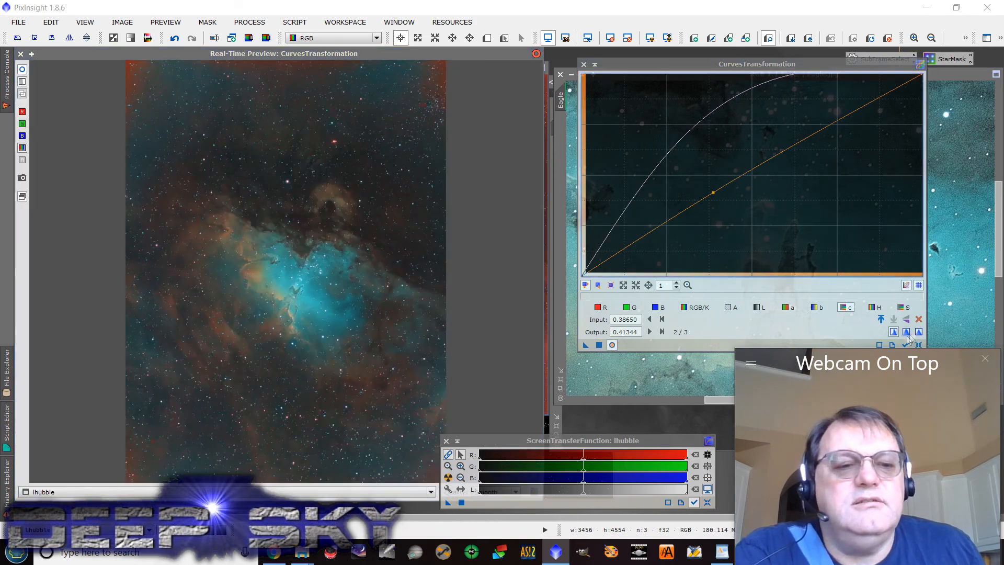
{"action": "left_click", "coordinate": [920, 346]}
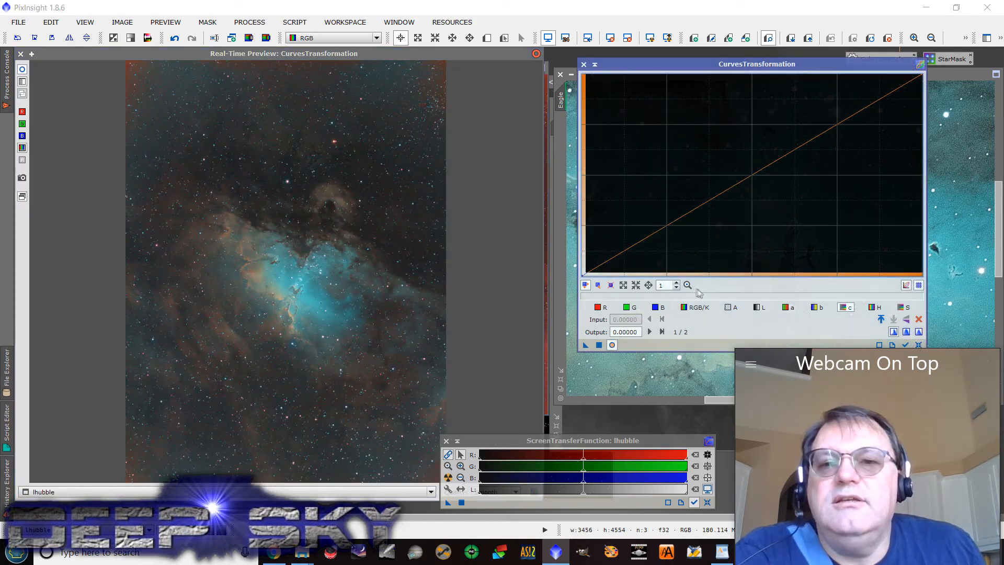
{"action": "left_click", "coordinate": [695, 307]}
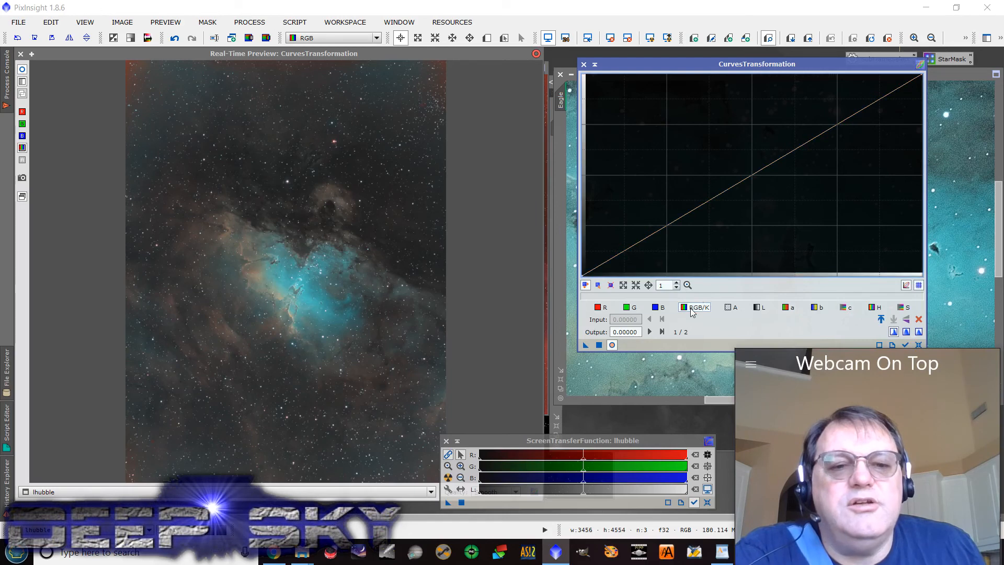
{"action": "left_click_drag", "start_coordinate": [757, 170], "coordinate": [720, 208]}
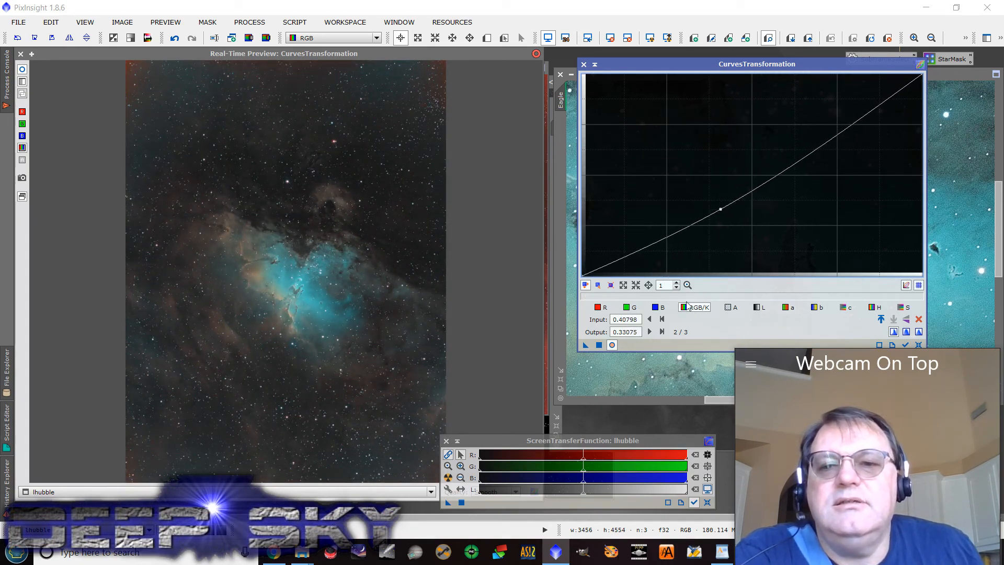
{"action": "left_click", "coordinate": [601, 345]}
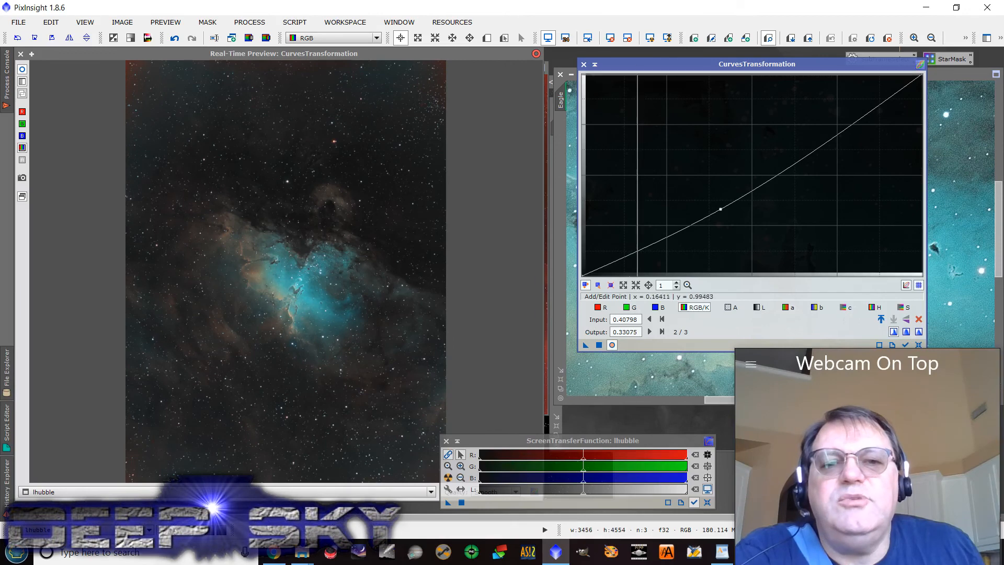
Compare the real-time preview with the Eagle reference image shown beside it at 1:4
{"action": "left_click_drag", "start_coordinate": [637, 64], "coordinate": [424, 301]}
{"action": "scroll", "coordinate": [783, 247], "scroll_direction": "up", "scroll_amount": 2}
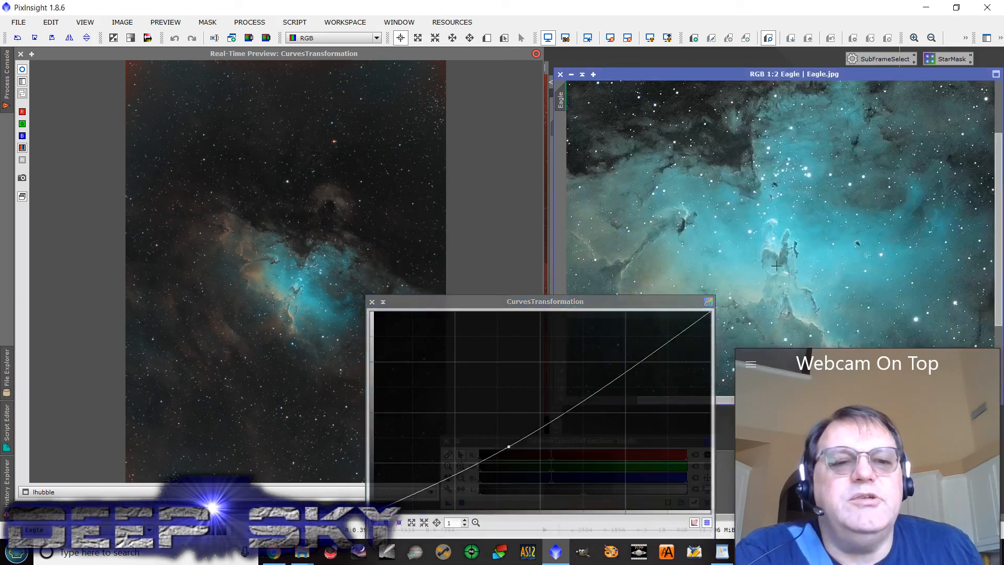
{"action": "left_click_drag", "start_coordinate": [776, 73], "coordinate": [882, 53]}
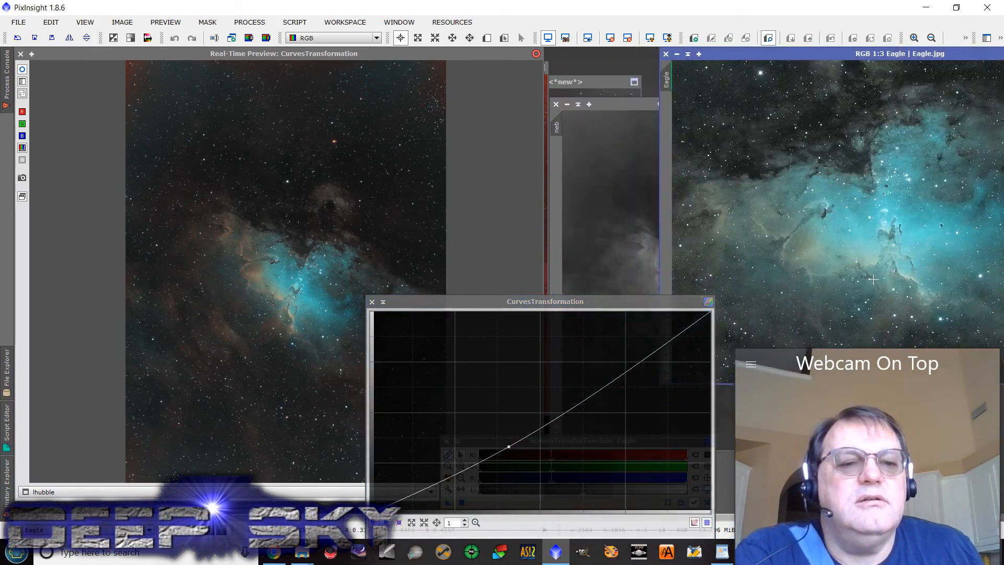
{"action": "scroll", "coordinate": [871, 204], "scroll_direction": "up", "scroll_amount": 1}
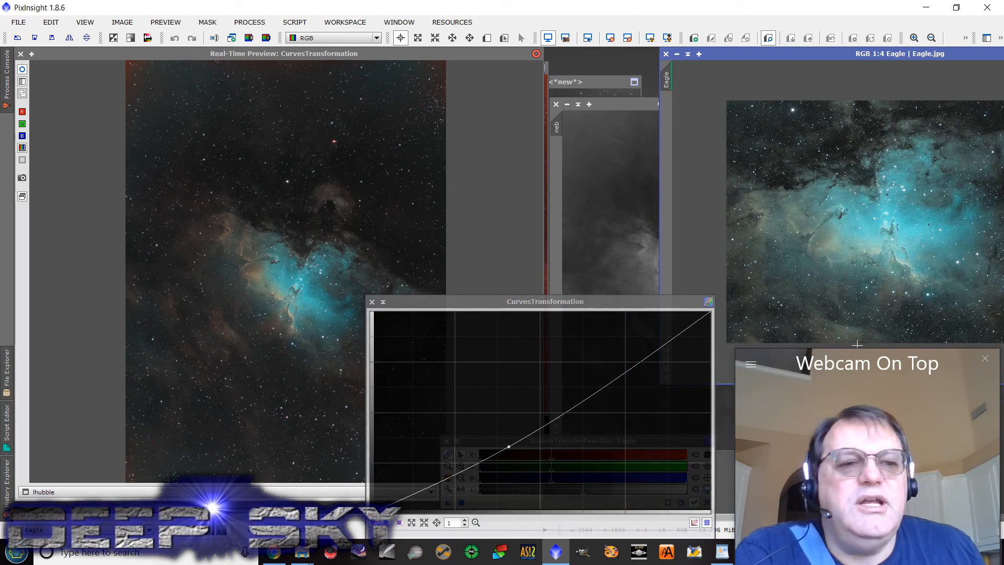
{"action": "left_click_drag", "start_coordinate": [533, 301], "coordinate": [742, 233]}
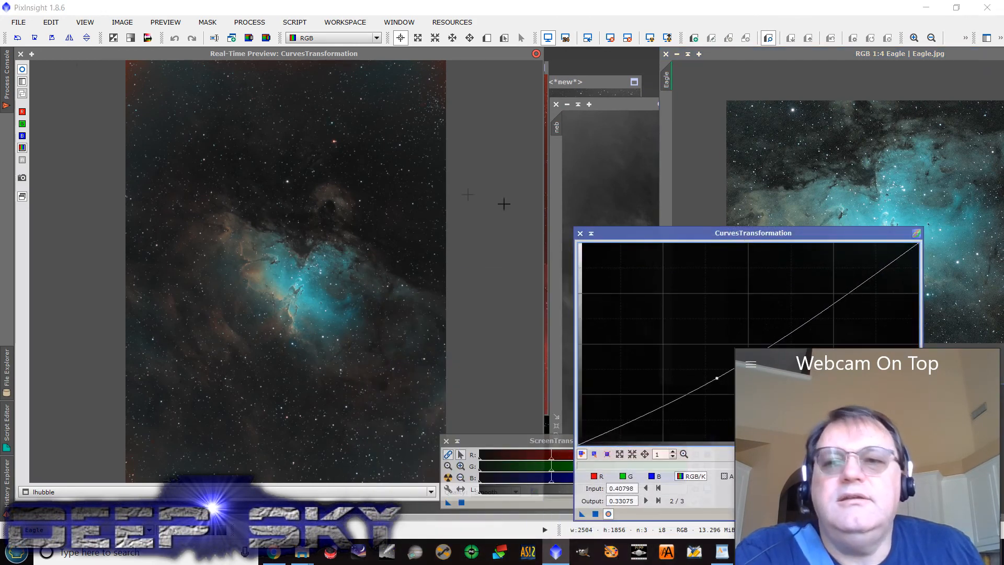
Close the real-time preview and invert the lhubble mask back so the nebula is exposed
{"action": "left_click", "coordinate": [21, 54]}
{"action": "left_click", "coordinate": [419, 68]}
{"action": "left_click", "coordinate": [208, 22]}
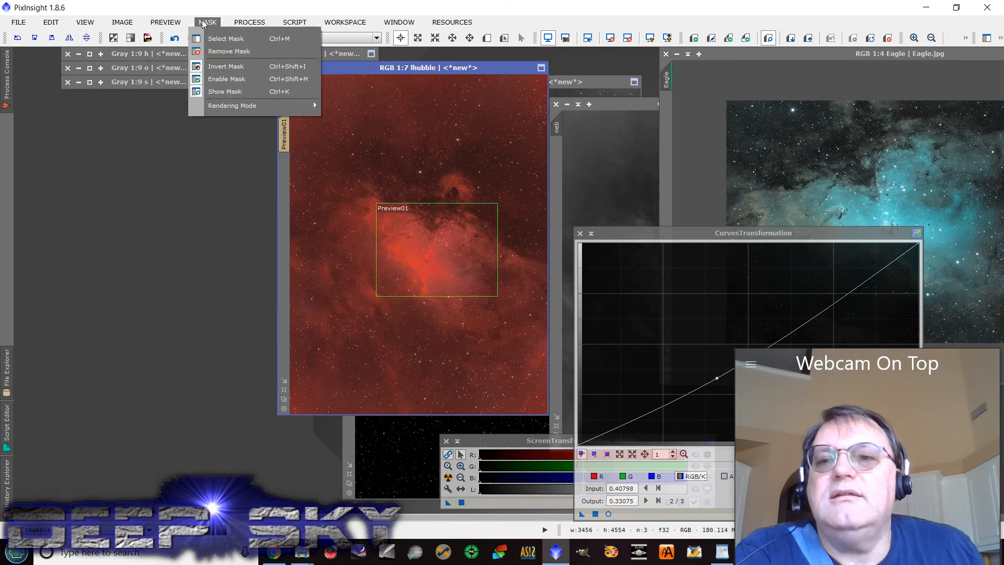
{"action": "left_click", "coordinate": [221, 65]}
Reset the curves, preview lhubble in real time, and apply a red curve lowered to 0.28424 at input 0.47086
{"action": "left_click_drag", "start_coordinate": [760, 233], "coordinate": [758, 118]}
{"action": "left_click_drag", "start_coordinate": [819, 116], "coordinate": [852, 63]}
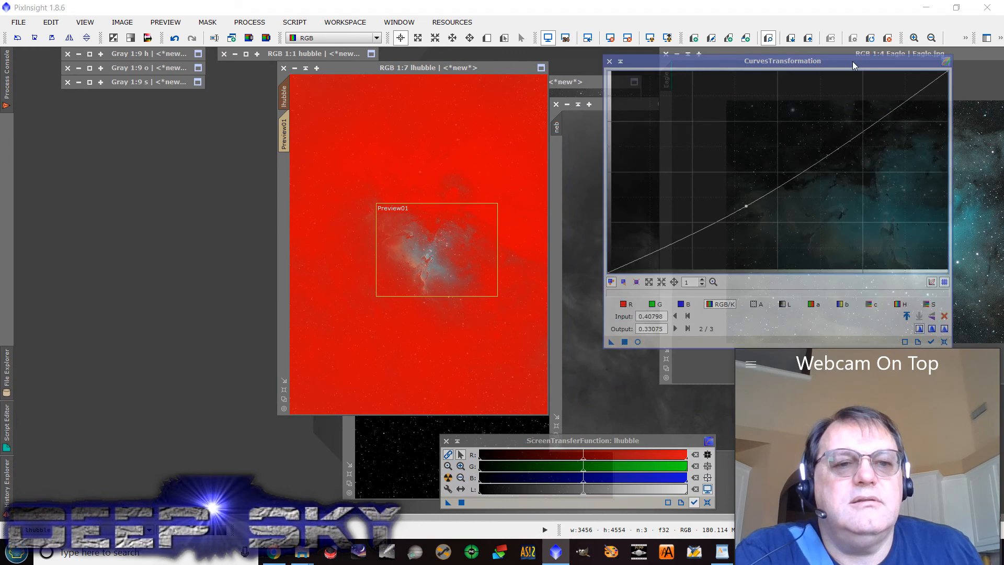
{"action": "left_click", "coordinate": [943, 342]}
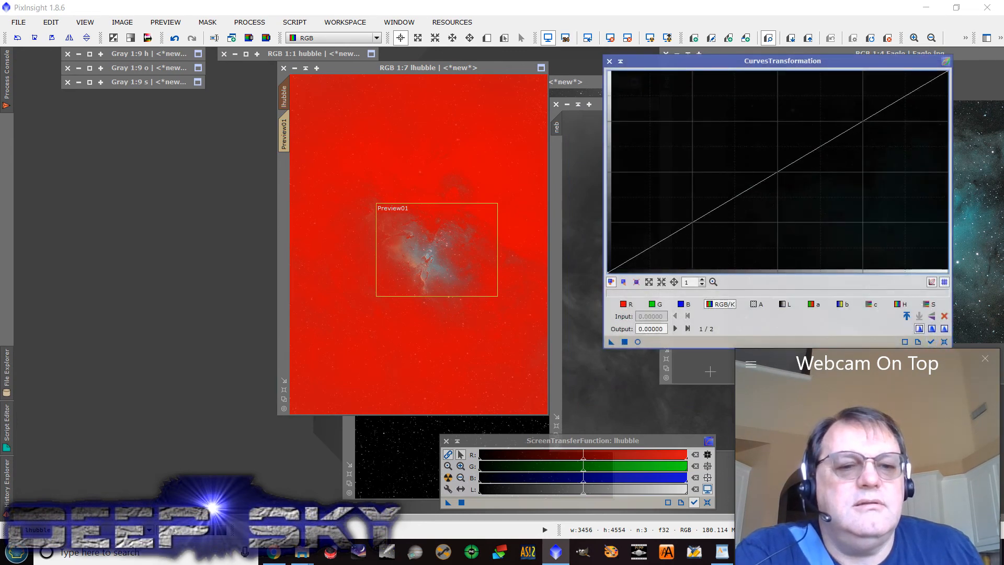
{"action": "left_click", "coordinate": [638, 342]}
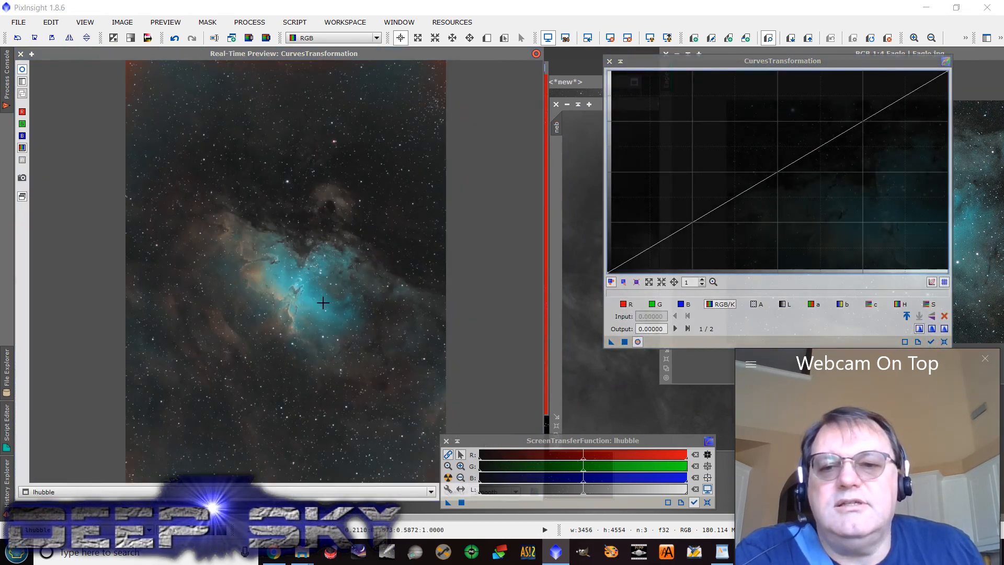
{"action": "left_click", "coordinate": [626, 305]}
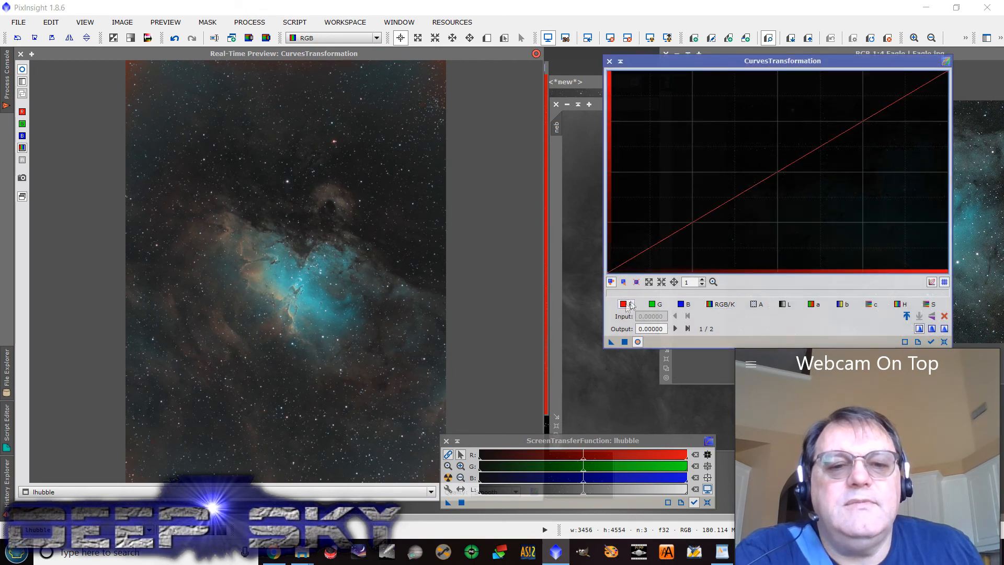
{"action": "left_click_drag", "start_coordinate": [776, 175], "coordinate": [767, 216]}
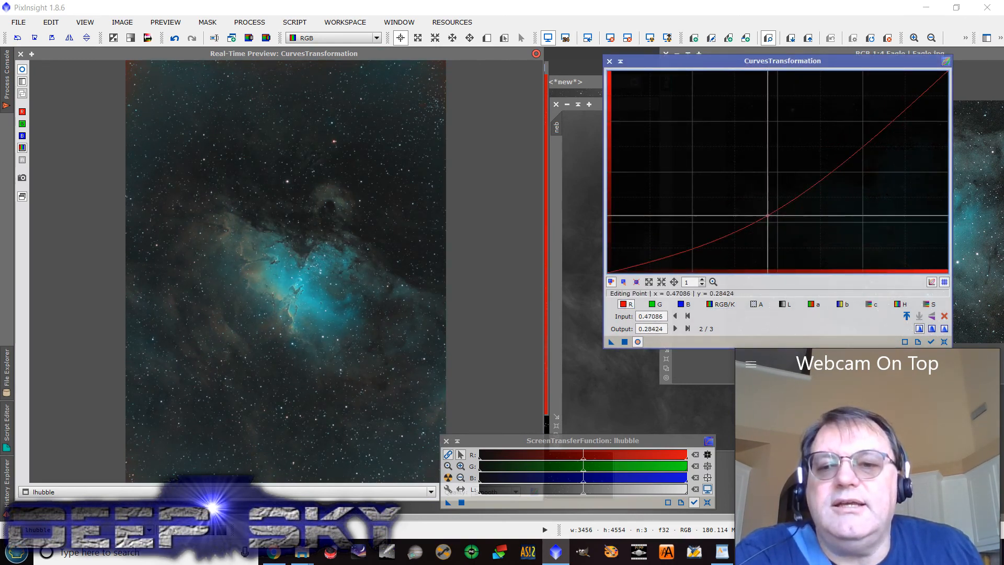
{"action": "left_click", "coordinate": [624, 342]}
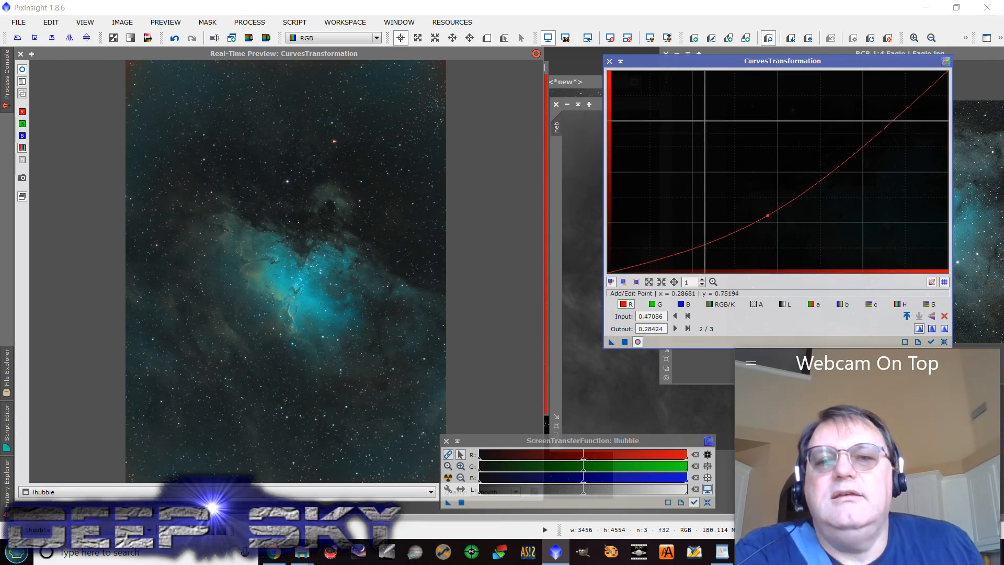
Close CurvesTransformation and the real-time preview, and remove the mask from the lhubble image
{"action": "left_click", "coordinate": [609, 62]}
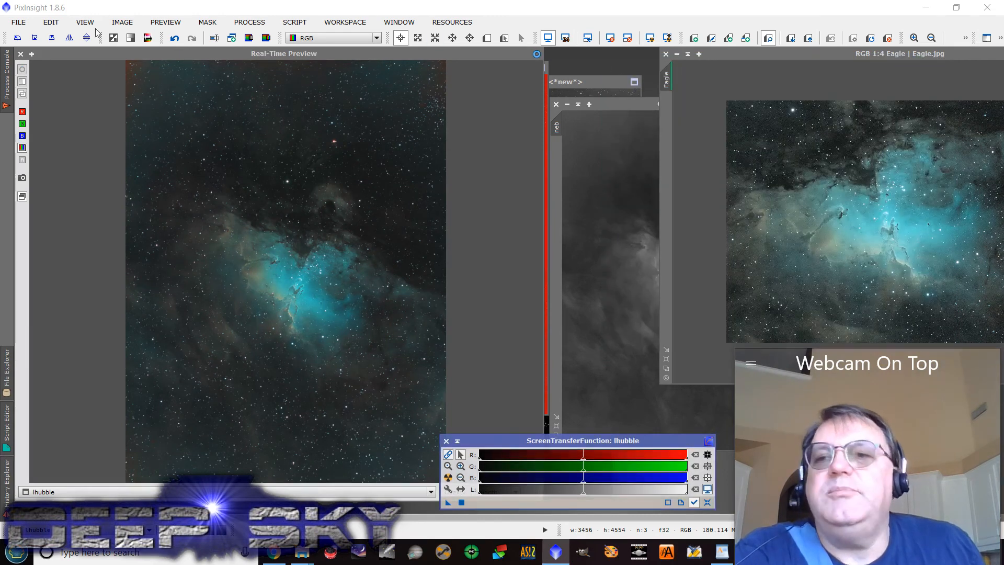
{"action": "left_click", "coordinate": [31, 58]}
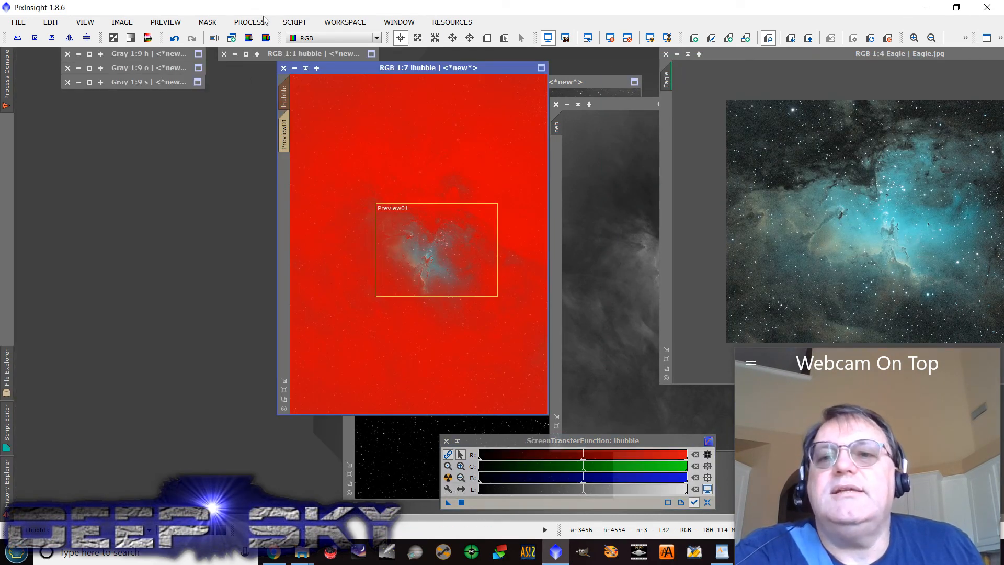
{"action": "left_click", "coordinate": [197, 26]}
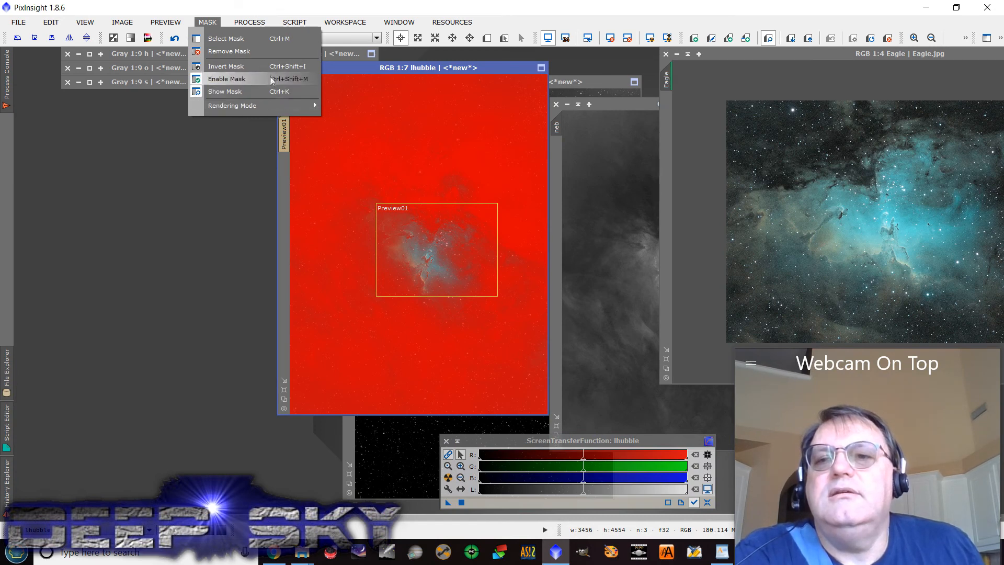
{"action": "left_click", "coordinate": [280, 52]}
Delete Preview01 from the lhubble image
{"action": "left_click_drag", "start_coordinate": [485, 70], "coordinate": [479, 70]}
{"action": "right_click", "coordinate": [286, 143]}
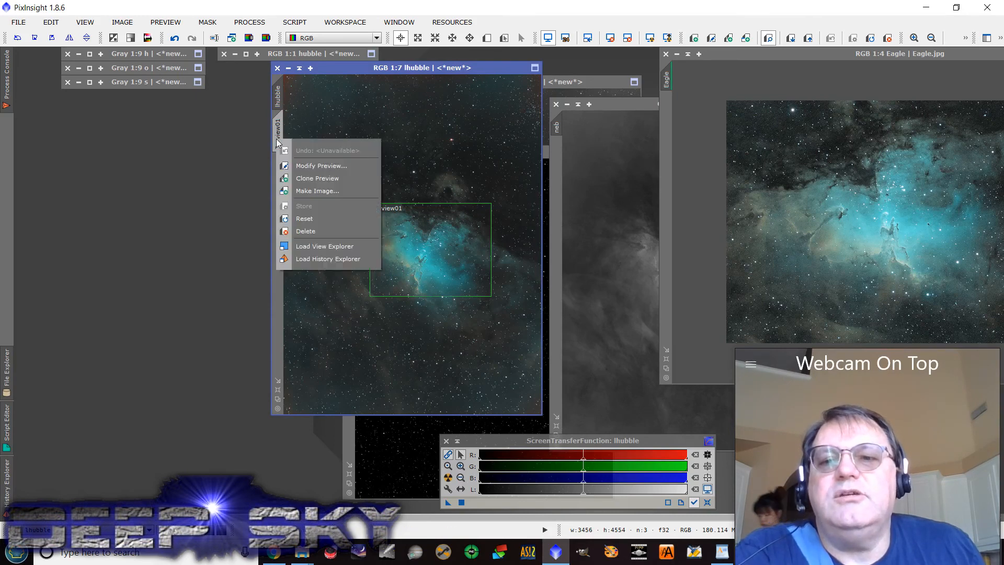
{"action": "left_click", "coordinate": [325, 222]}
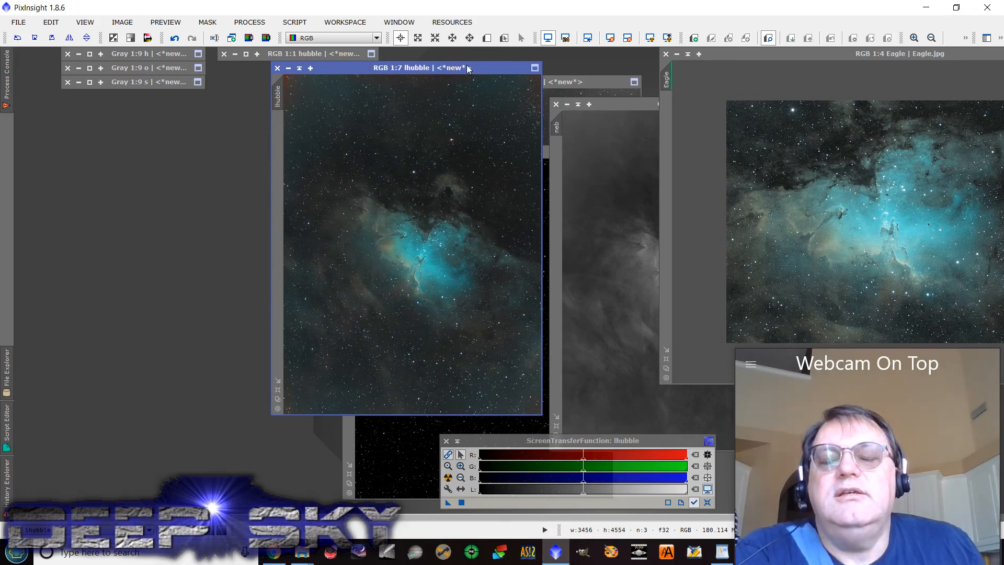
Invert the colours of the lhubble image
{"action": "scroll", "coordinate": [428, 218], "scroll_direction": "up", "scroll_amount": 1}
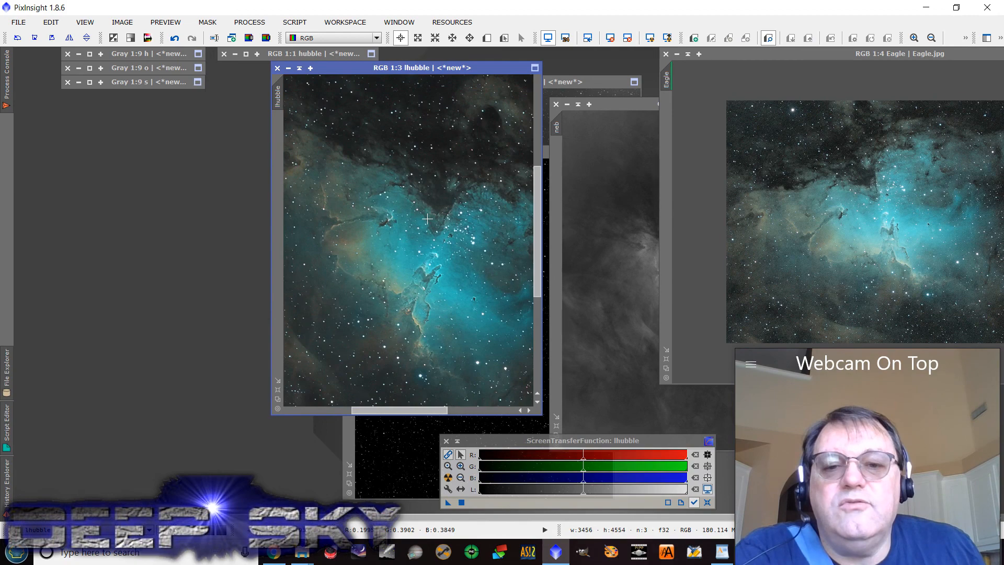
{"action": "scroll", "coordinate": [427, 219], "scroll_direction": "down", "scroll_amount": 1}
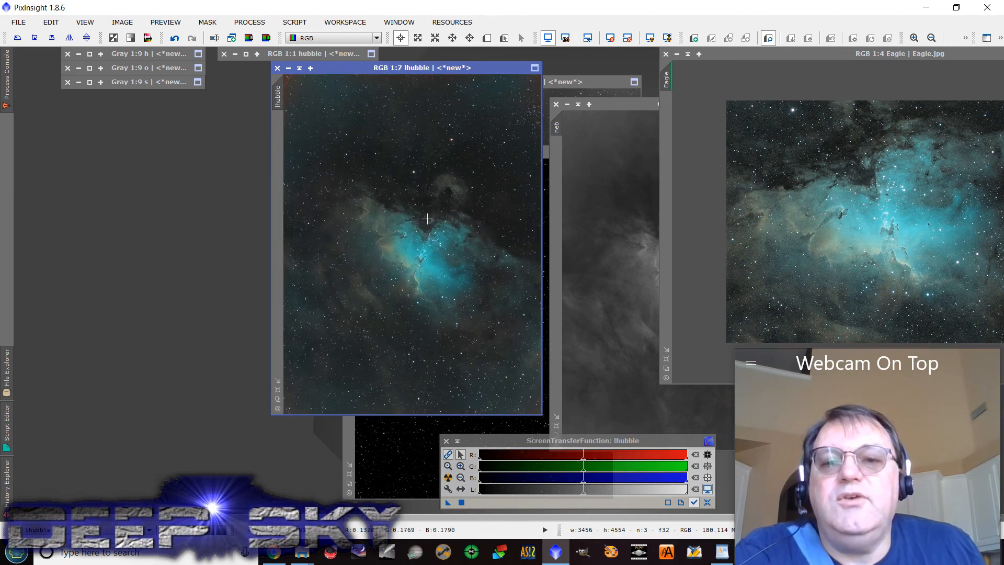
{"action": "left_click", "coordinate": [122, 22]}
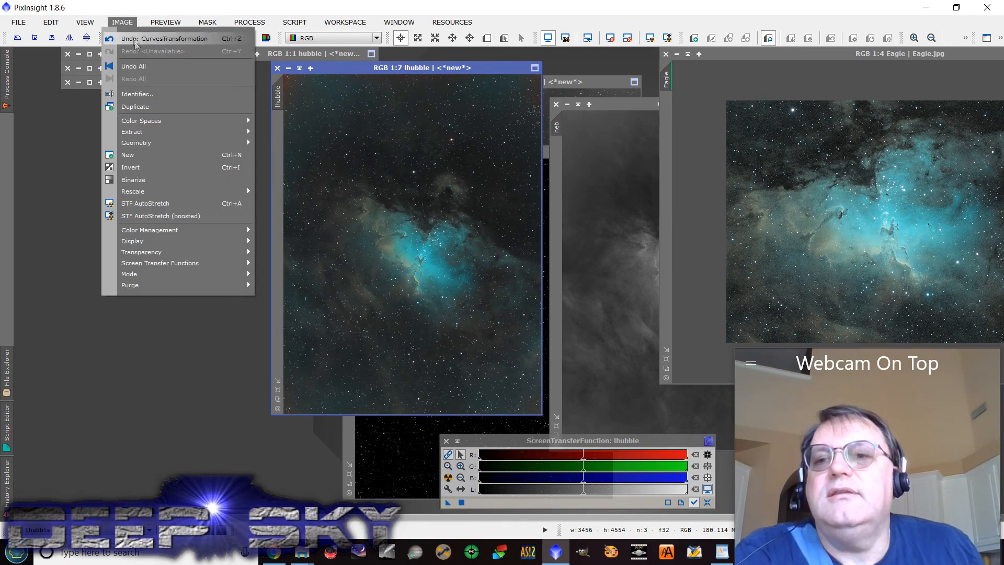
{"action": "left_click", "coordinate": [161, 167]}
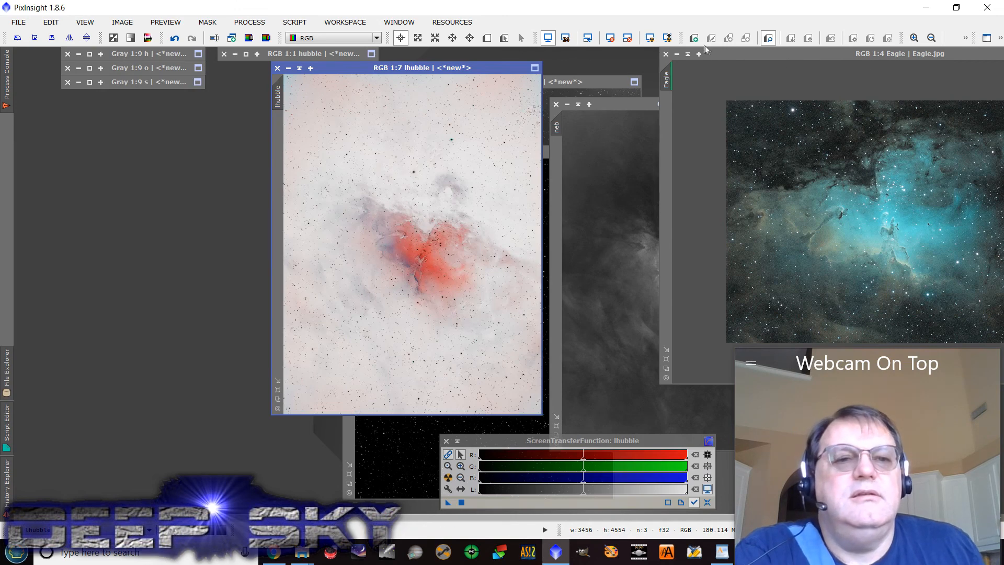
Collapse the Eagle reference image and apply SCNR to the inverted lhubble image, removing green with Average Neutral at amount 1.00
{"action": "left_click", "coordinate": [687, 54]}
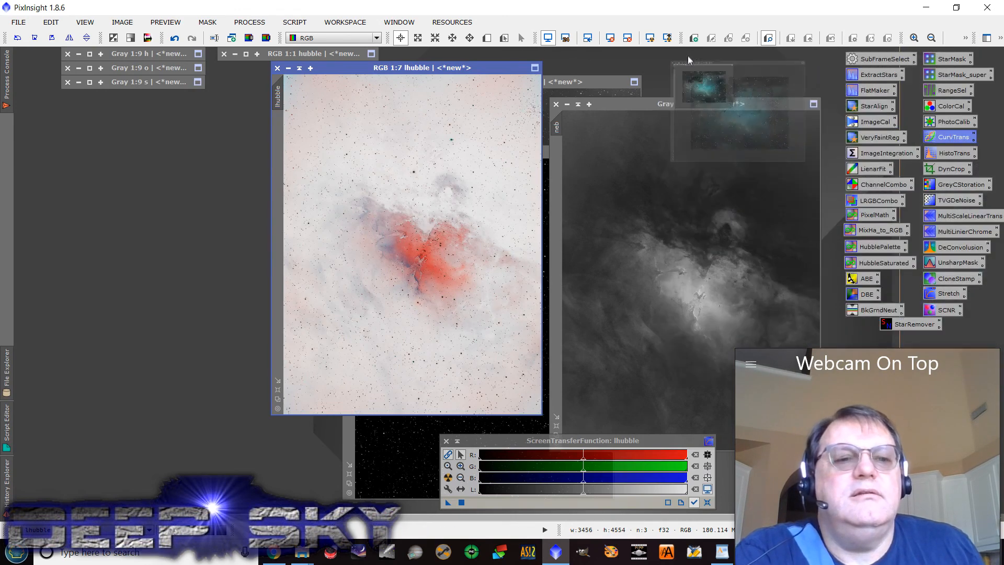
{"action": "double_click", "coordinate": [941, 312]}
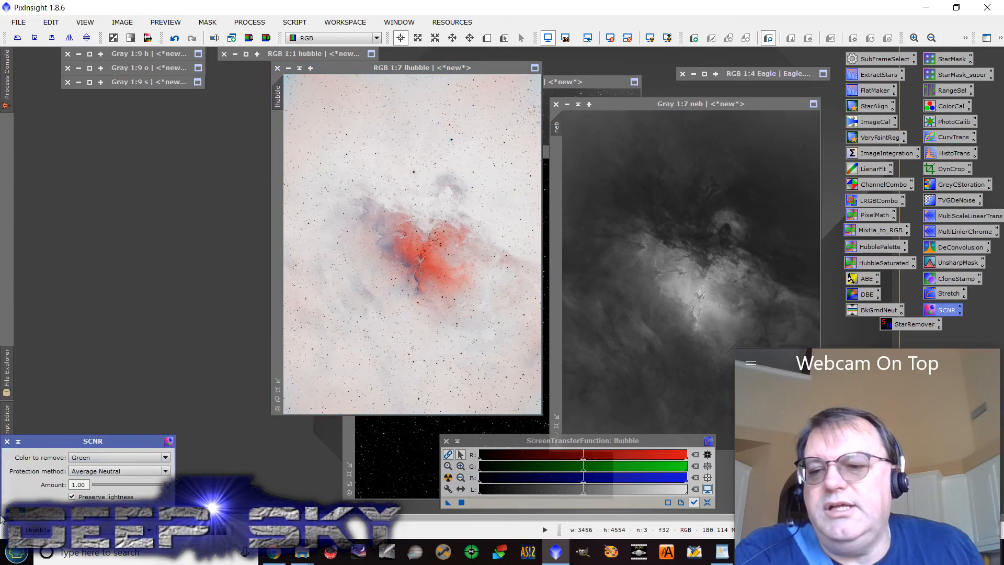
{"action": "left_click_drag", "start_coordinate": [7, 511], "coordinate": [458, 297]}
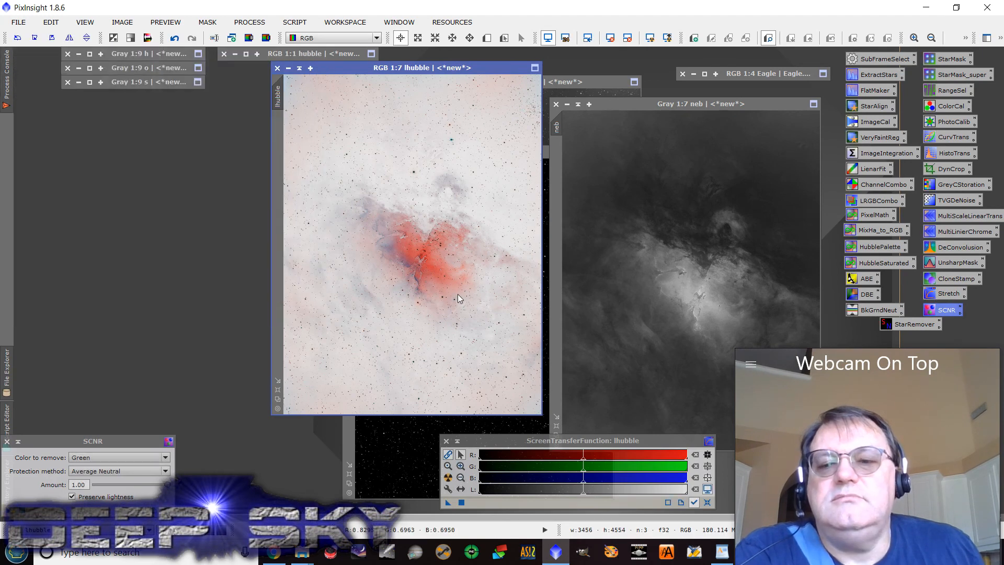
Close SCNR and invert the lhubble image back to its normal colours
{"action": "left_click", "coordinate": [6, 441]}
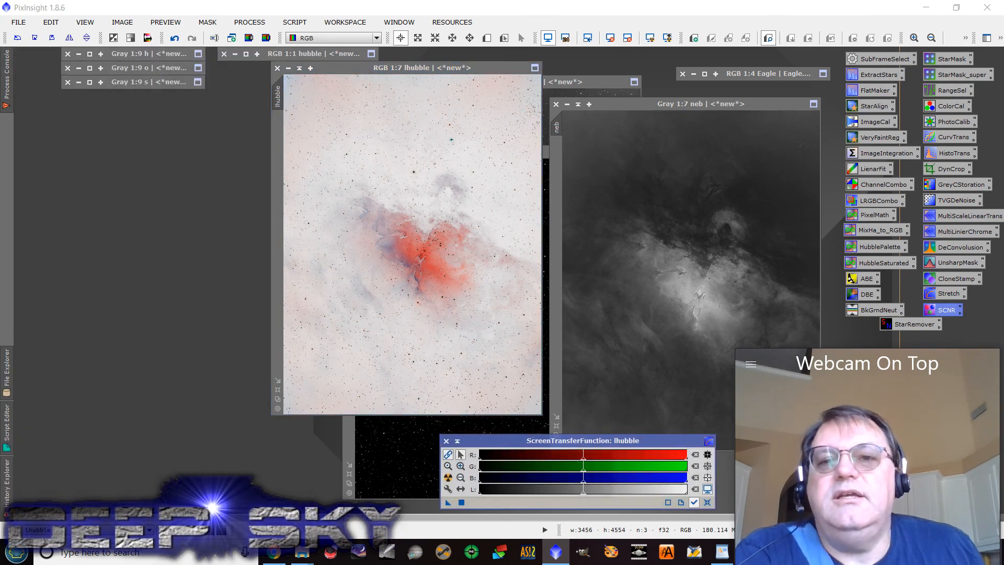
{"action": "left_click", "coordinate": [121, 22]}
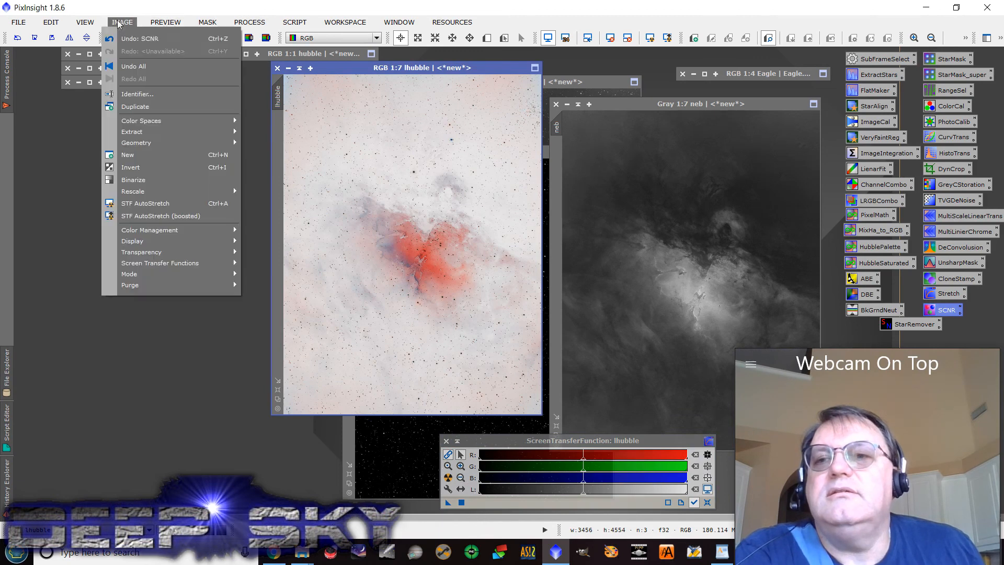
{"action": "left_click", "coordinate": [233, 168]}
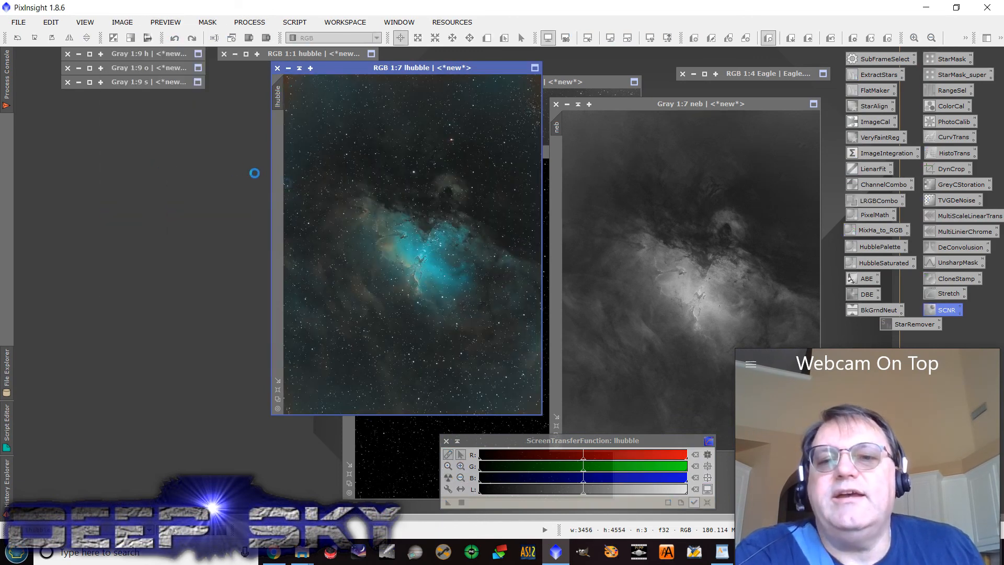
Examine the lhubble image's nebula core, corner tint and background stars up close
{"action": "left_click_drag", "start_coordinate": [453, 68], "coordinate": [252, 89]}
{"action": "scroll", "coordinate": [150, 232], "scroll_direction": "up", "scroll_amount": 4}
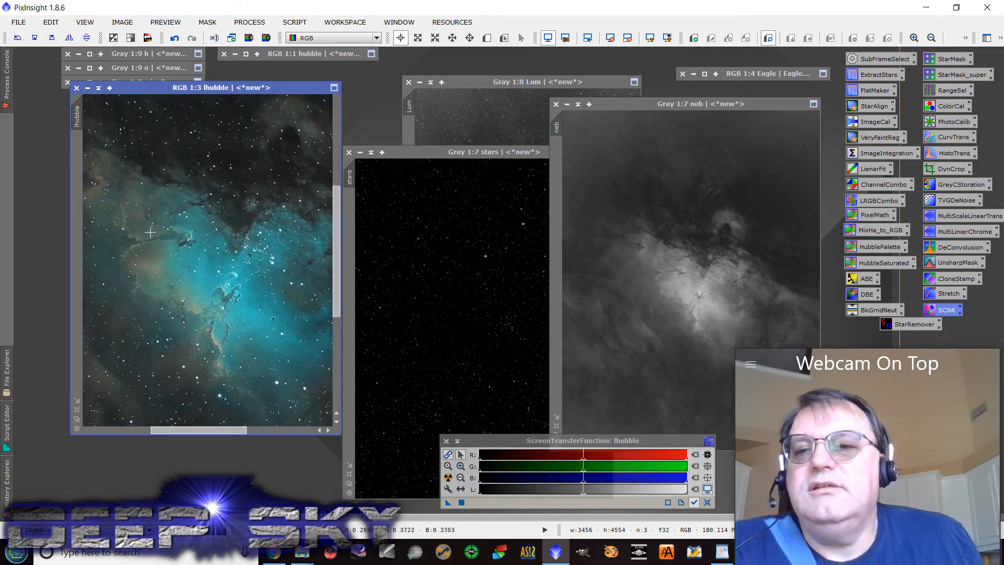
{"action": "scroll", "coordinate": [150, 231], "scroll_direction": "down", "scroll_amount": 5}
{"action": "scroll", "coordinate": [155, 232], "scroll_direction": "up", "scroll_amount": 1}
{"action": "left_click_drag", "start_coordinate": [265, 88], "coordinate": [312, 88]}
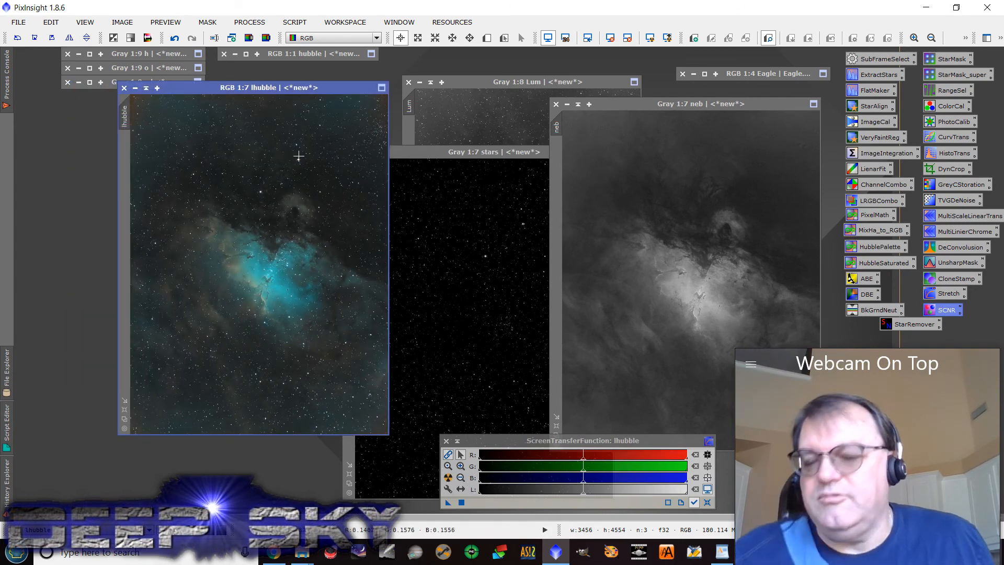
{"action": "scroll", "coordinate": [209, 173], "scroll_direction": "up", "scroll_amount": 5}
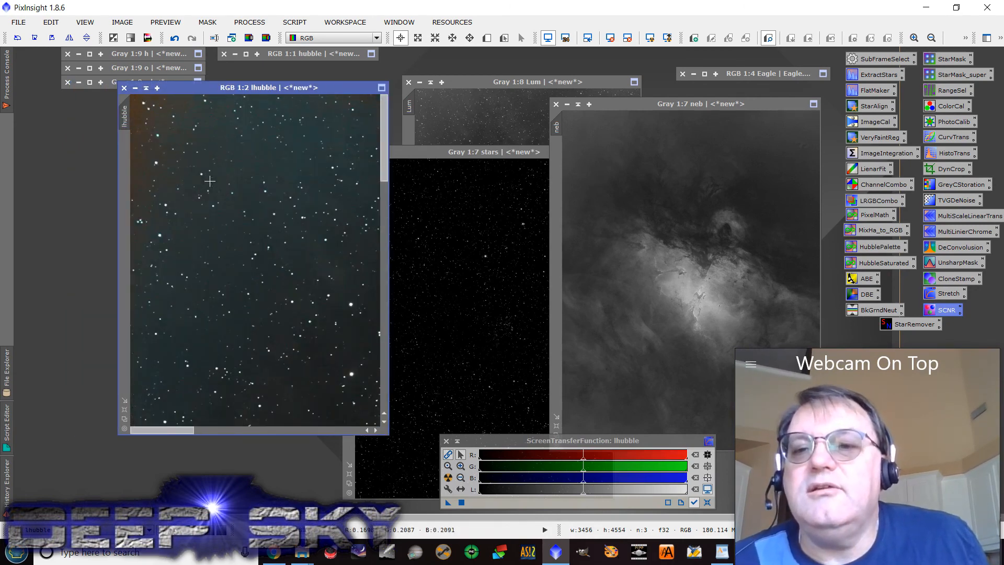
{"action": "scroll", "coordinate": [209, 181], "scroll_direction": "down", "scroll_amount": 5}
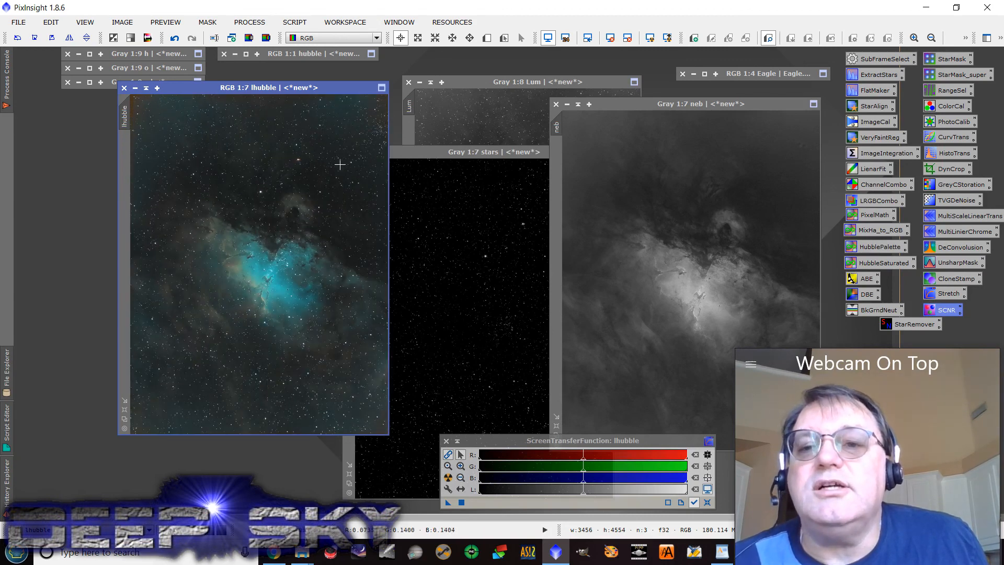
{"action": "scroll", "coordinate": [253, 206], "scroll_direction": "up", "scroll_amount": 5}
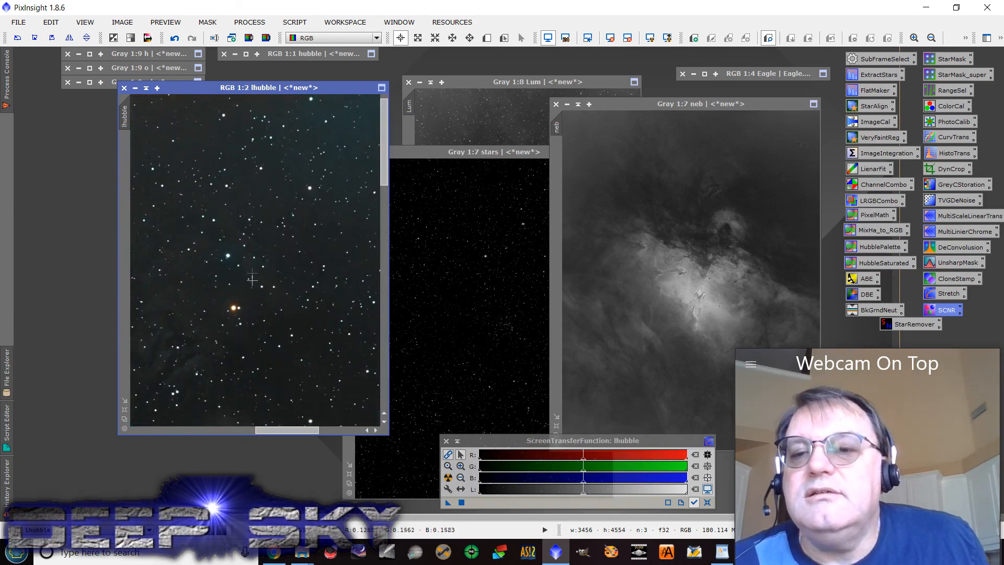
{"action": "scroll", "coordinate": [253, 282], "scroll_direction": "down", "scroll_amount": 5}
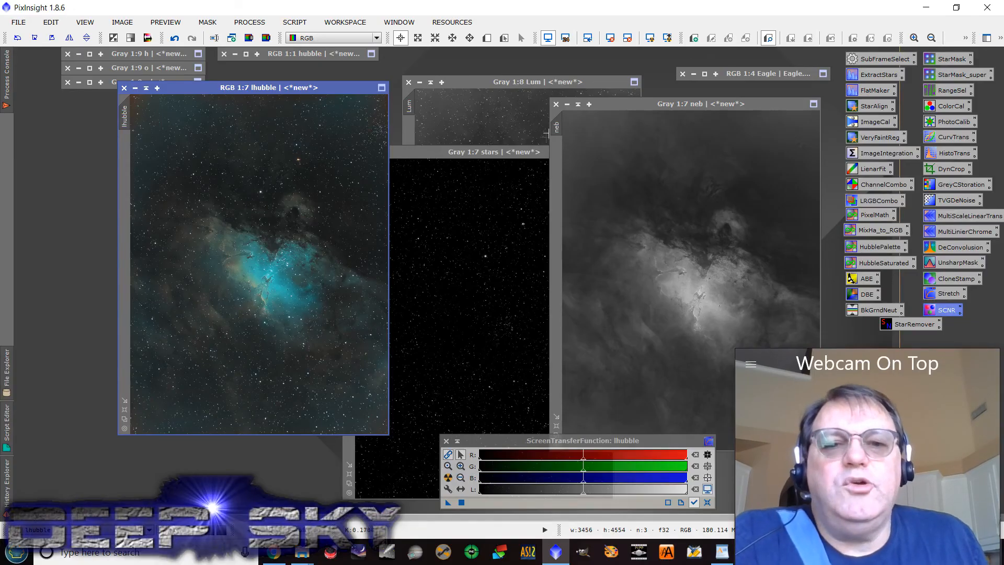
Apply the Lum image as a mask to the lhubble image
{"action": "left_click", "coordinate": [527, 83]}
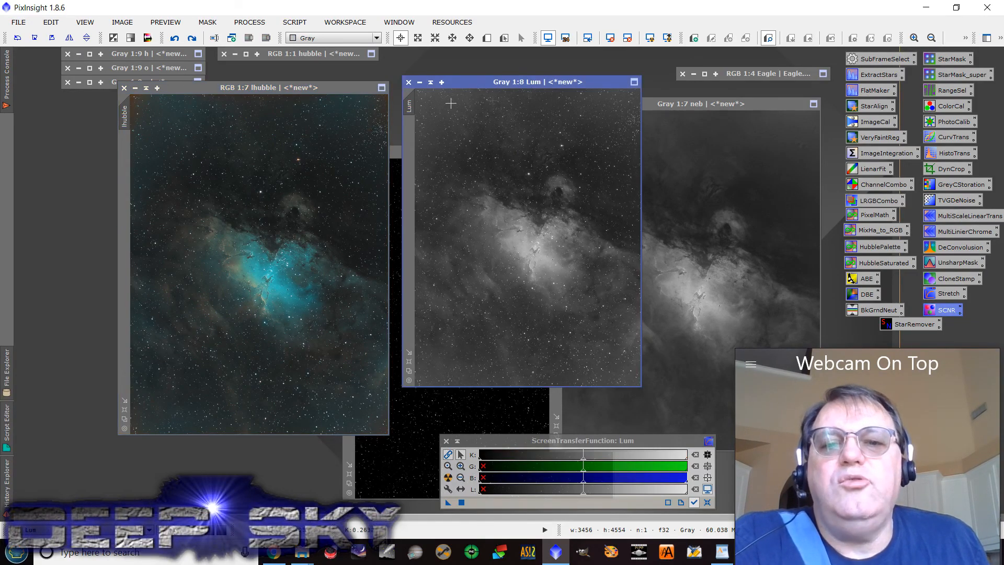
{"action": "left_click_drag", "start_coordinate": [409, 107], "coordinate": [125, 162]}
{"action": "left_click_drag", "start_coordinate": [311, 88], "coordinate": [399, 96]}
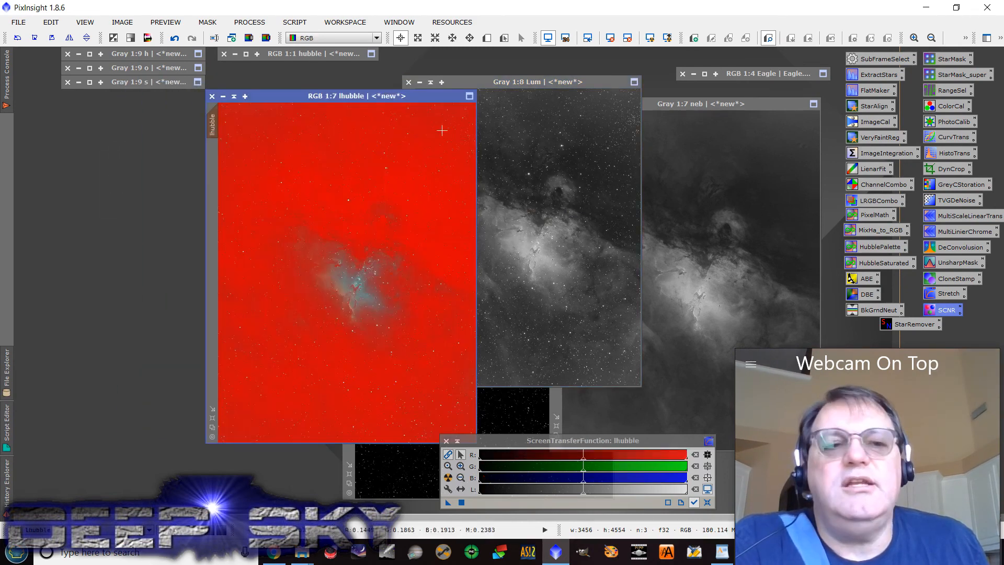
Create a preview around the nebula core in the masked lhubble image and display that preview
{"action": "left_click", "coordinate": [487, 37]}
{"action": "left_click_drag", "start_coordinate": [301, 254], "coordinate": [420, 341]}
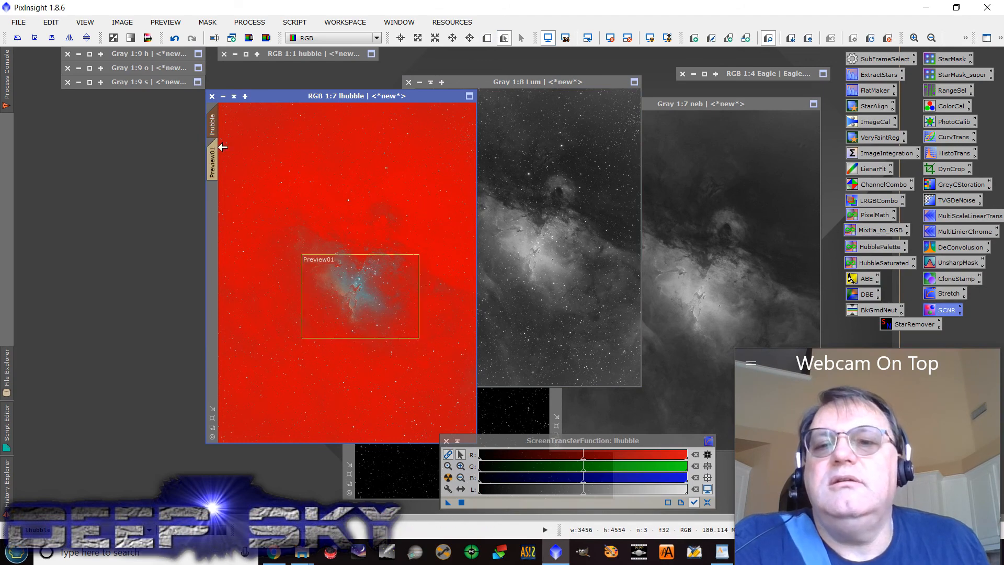
{"action": "left_click", "coordinate": [212, 157]}
{"action": "left_click_drag", "start_coordinate": [398, 95], "coordinate": [654, 82]}
{"action": "scroll", "coordinate": [622, 157], "scroll_direction": "down", "scroll_amount": 1}
Start LocalHistogramEqualization and show its real-time preview for the nebula core
{"action": "left_click", "coordinate": [249, 22]}
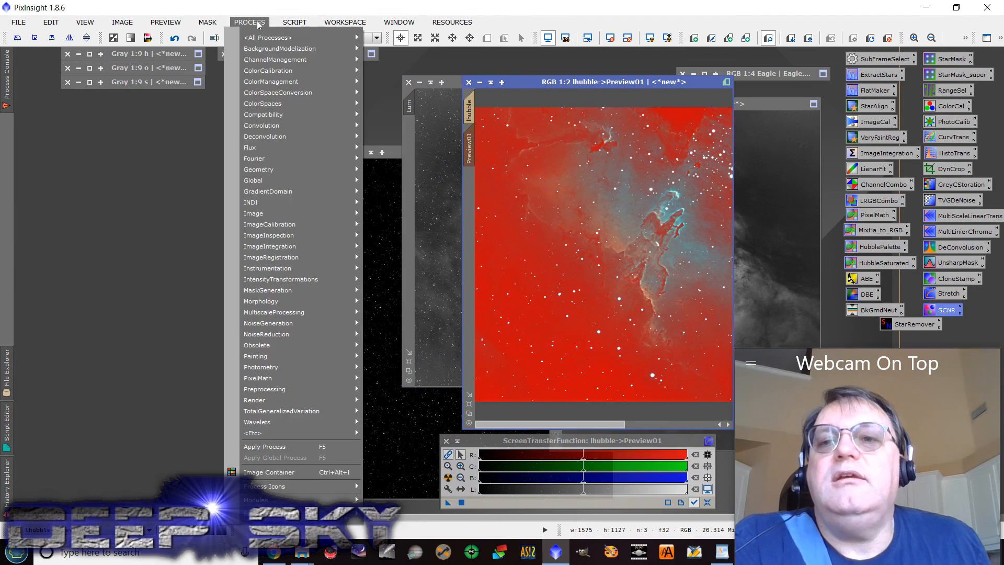
{"action": "mouse_move", "coordinate": [316, 39]}
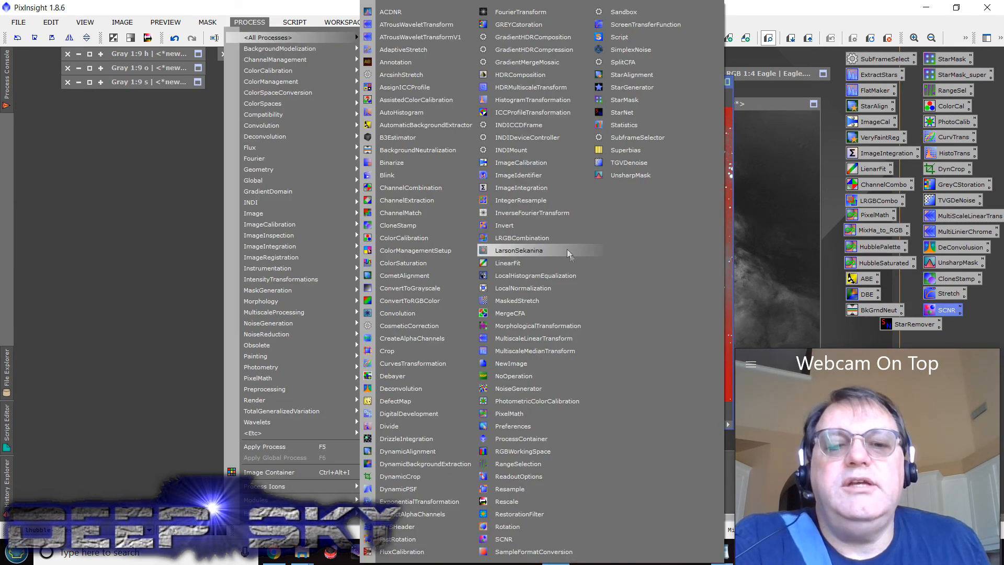
{"action": "left_click", "coordinate": [577, 276]}
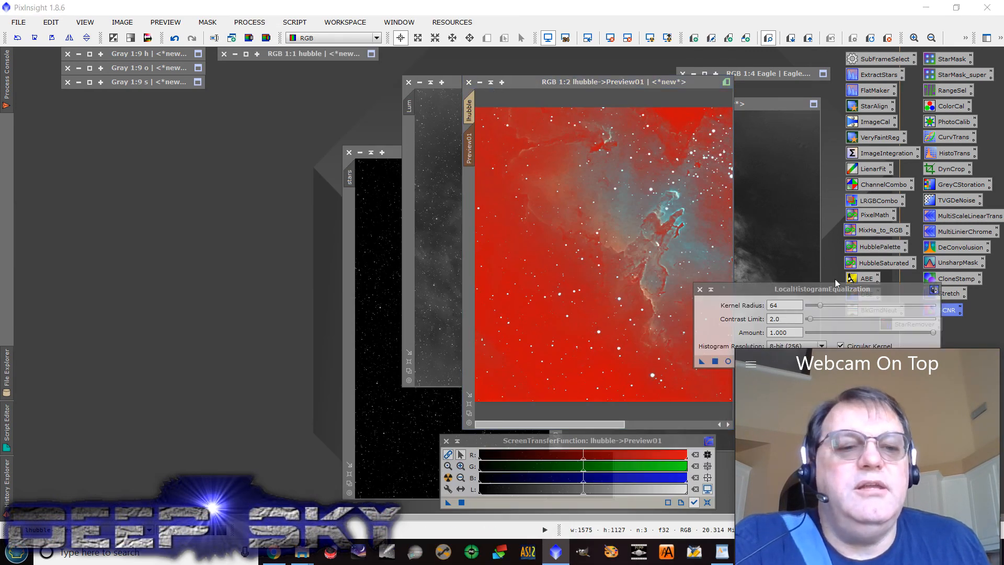
{"action": "left_click_drag", "start_coordinate": [835, 283], "coordinate": [835, 216]}
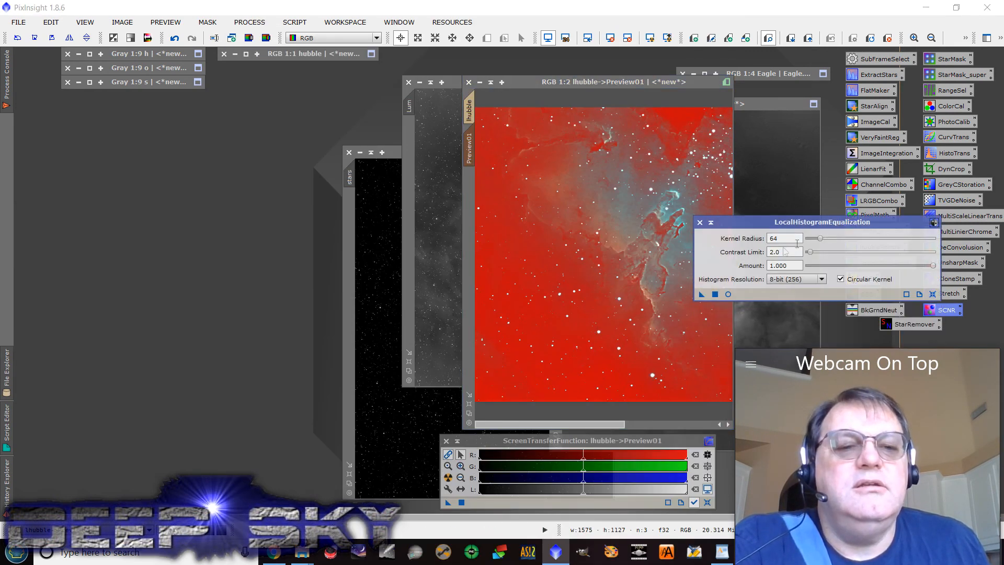
{"action": "left_click", "coordinate": [728, 293]}
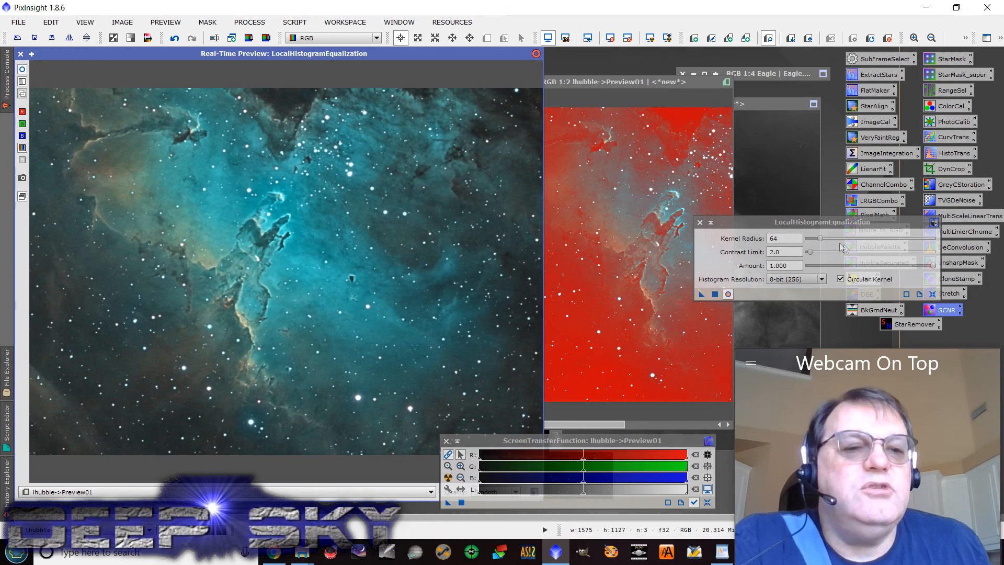
Set the LocalHistogramEqualization kernel radius to 28 and the contrast limit to 1.5
{"action": "left_click_drag", "start_coordinate": [822, 241], "coordinate": [814, 243]}
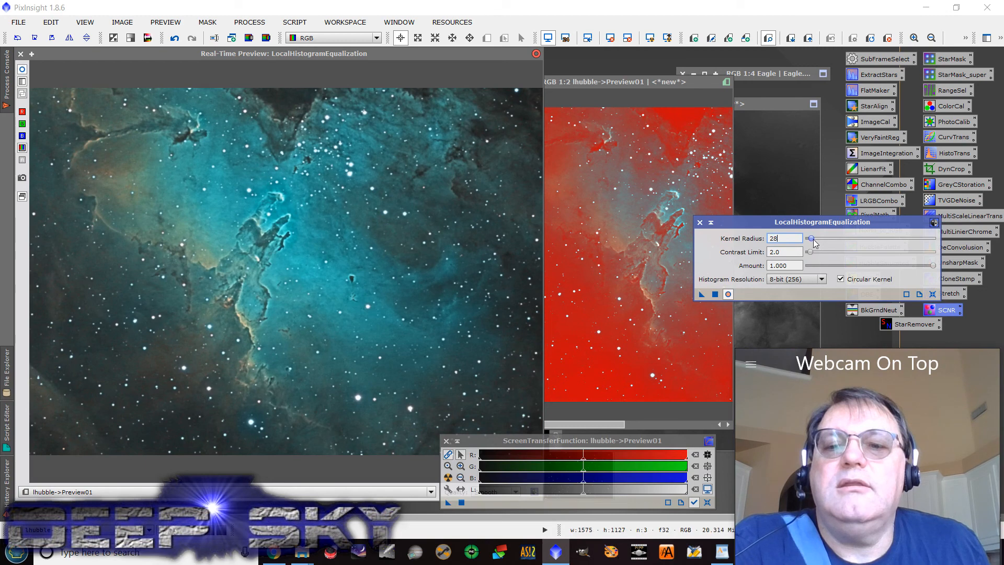
{"action": "left_click", "coordinate": [22, 69]}
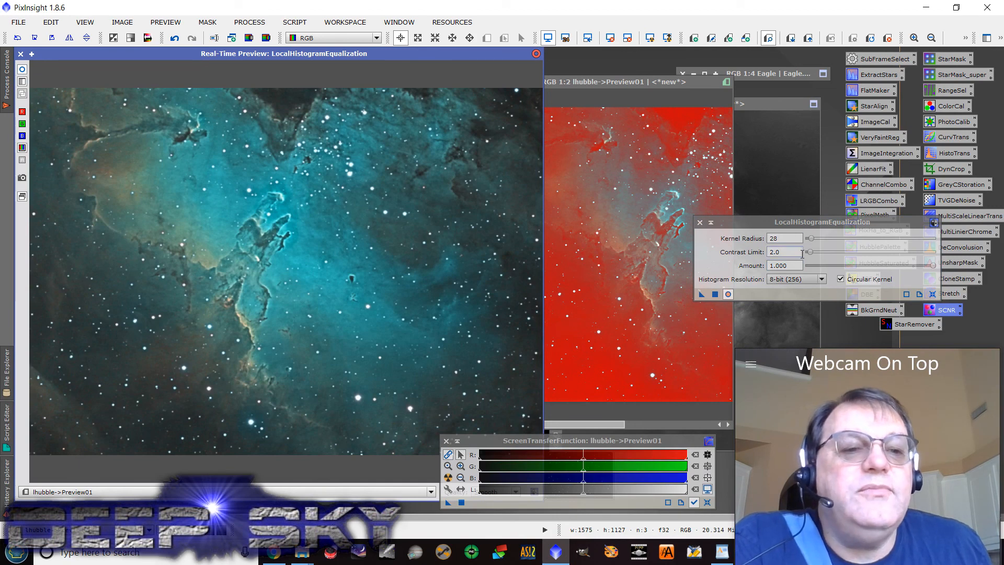
{"action": "left_click_drag", "start_coordinate": [810, 252], "coordinate": [808, 252]}
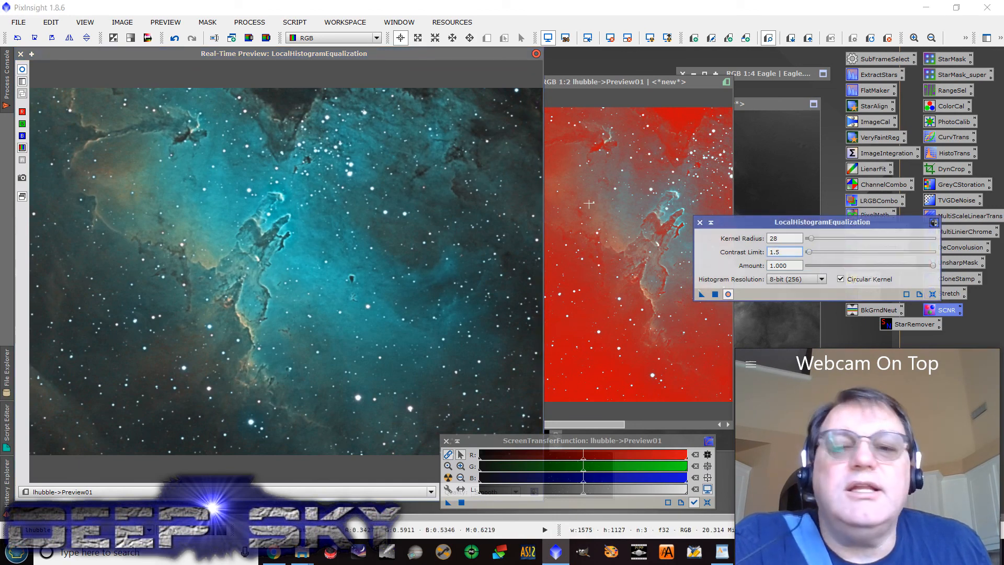
Close the real-time preview and apply LocalHistogramEqualization to the full lhubble image
{"action": "left_click", "coordinate": [21, 55]}
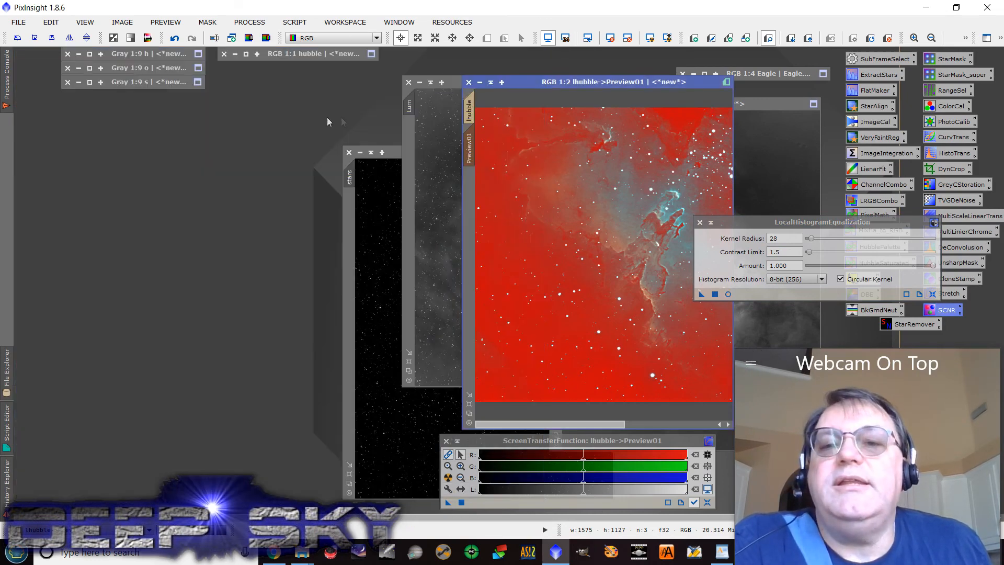
{"action": "left_click", "coordinate": [470, 109]}
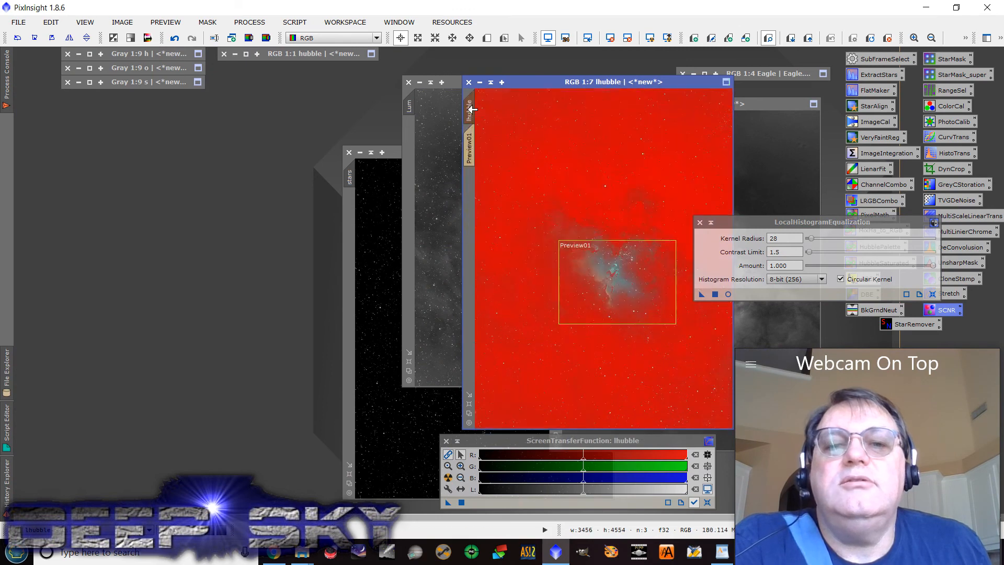
{"action": "left_click", "coordinate": [702, 295]}
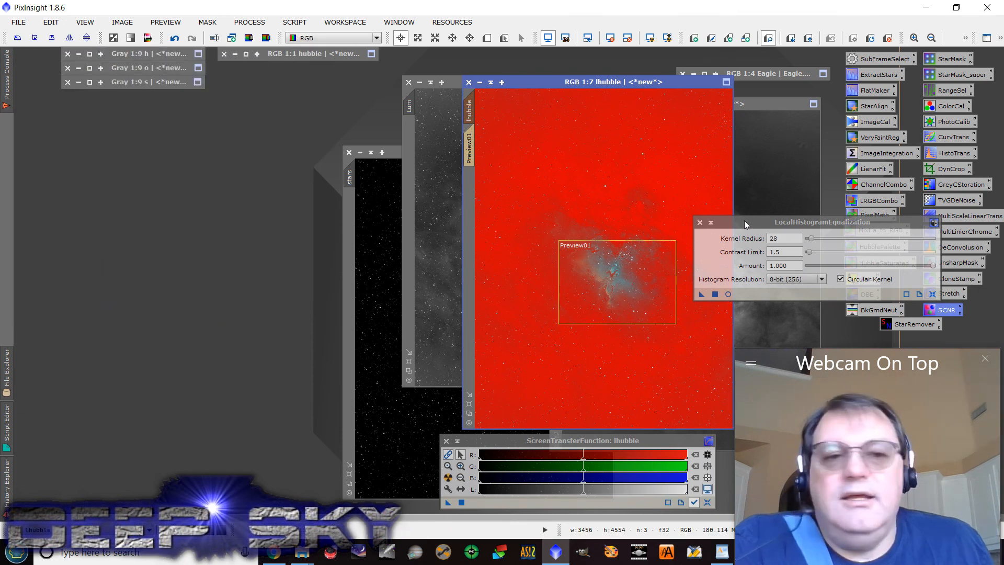
Close LocalHistogramEqualization and delete Preview01 from the lhubble image
{"action": "left_click", "coordinate": [700, 222]}
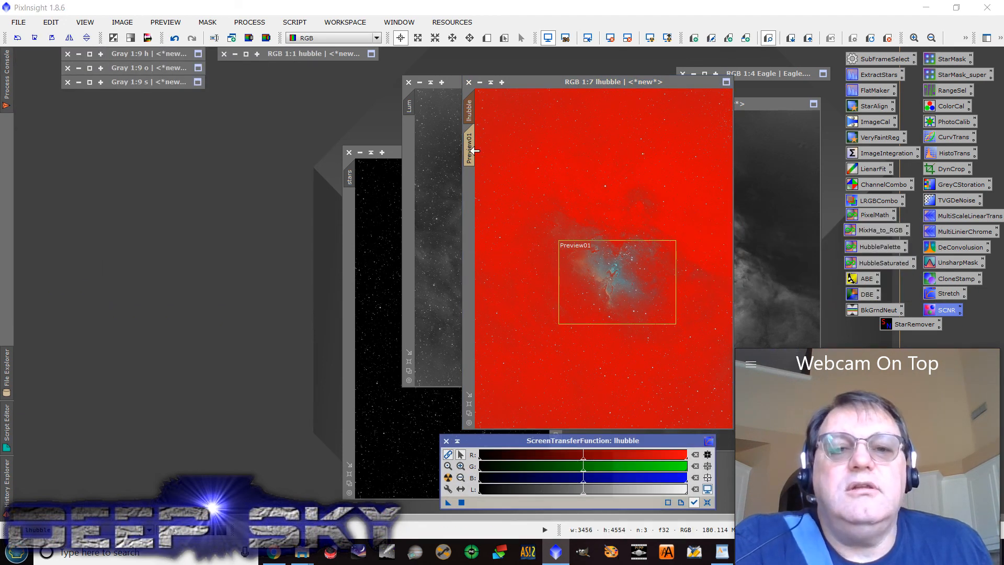
{"action": "right_click", "coordinate": [469, 151]}
{"action": "left_click", "coordinate": [502, 243]}
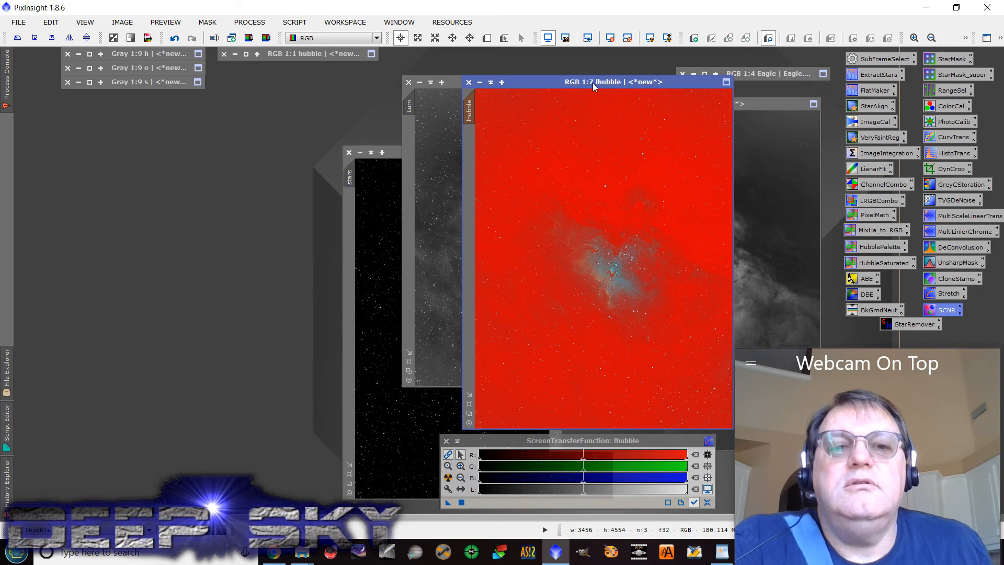
Remove the Lum mask from the lhubble image and inspect the nebula's pillars up close
{"action": "left_click", "coordinate": [207, 23]}
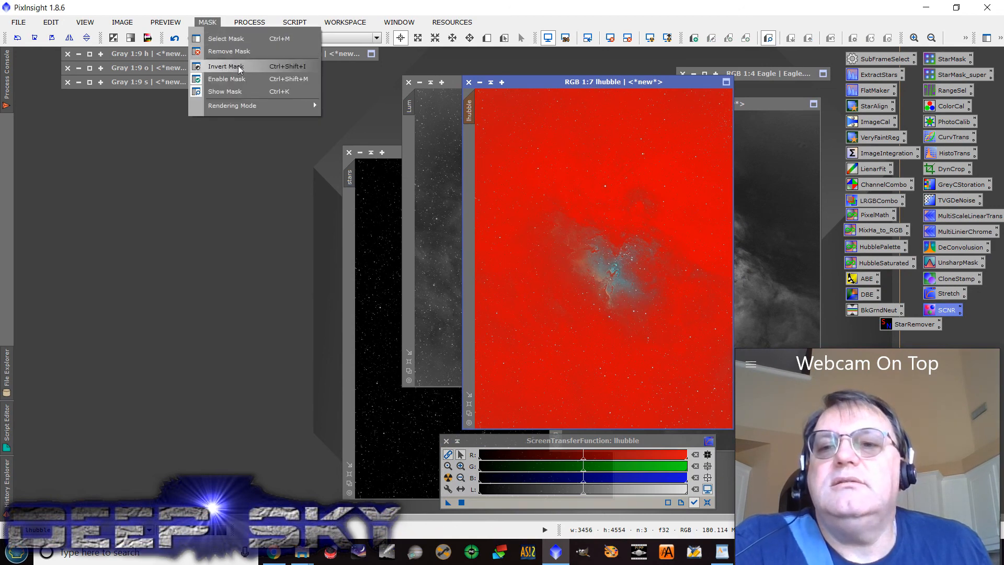
{"action": "left_click", "coordinate": [255, 51]}
{"action": "left_click_drag", "start_coordinate": [600, 84], "coordinate": [170, 69]}
{"action": "scroll", "coordinate": [199, 294], "scroll_direction": "up", "scroll_amount": 5}
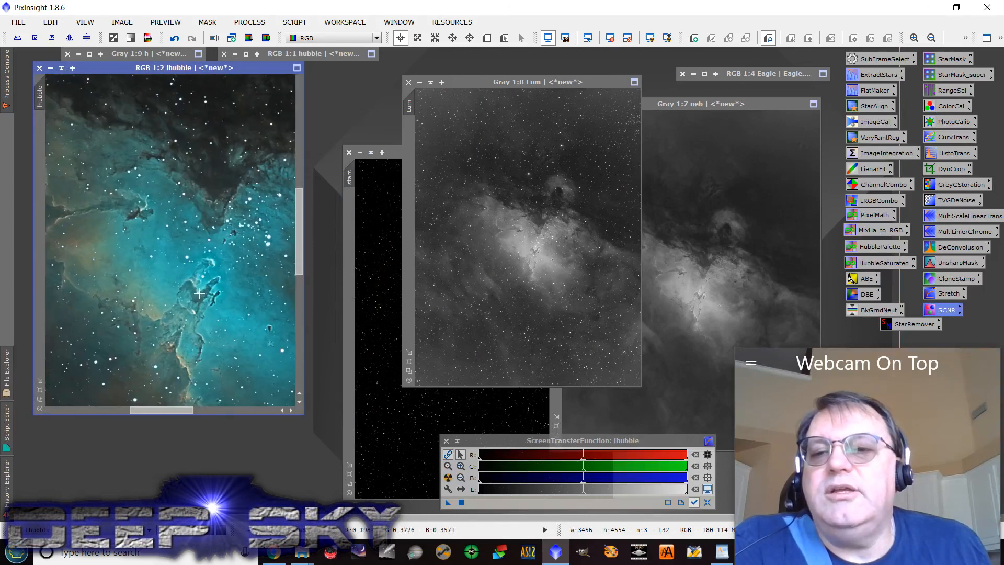
{"action": "scroll", "coordinate": [199, 295], "scroll_direction": "down", "scroll_amount": 1}
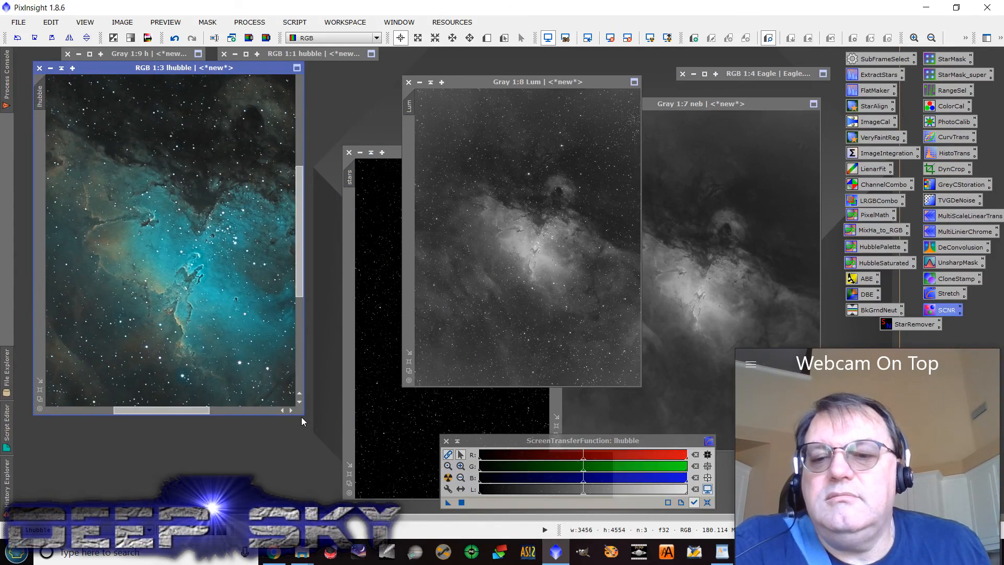
Enlarge the lhubble window, restore the Eagle reference image and place it alongside, magnified on the nebula's pillars
{"action": "left_click_drag", "start_coordinate": [303, 413], "coordinate": [542, 464]}
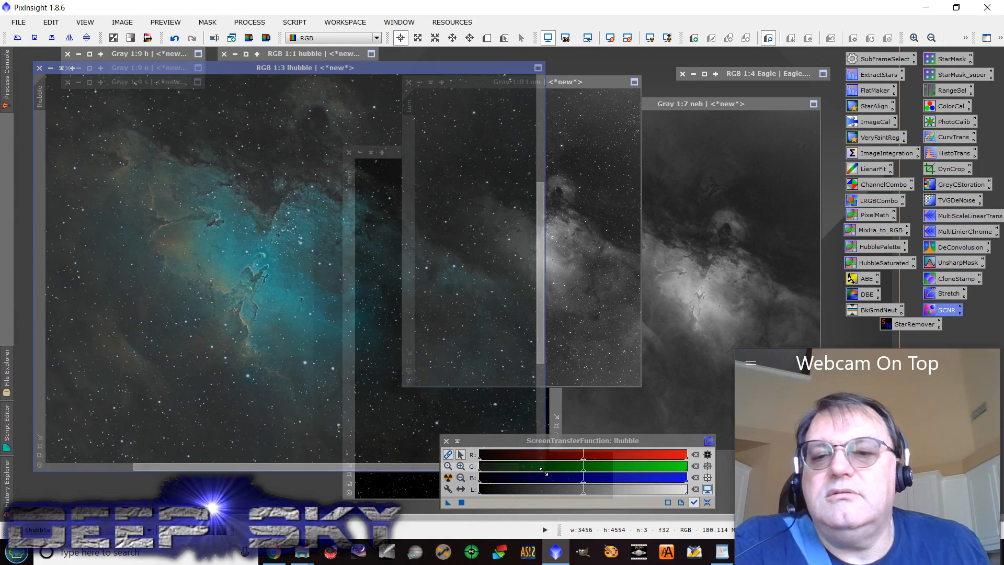
{"action": "scroll", "coordinate": [219, 288], "scroll_direction": "up", "scroll_amount": 1}
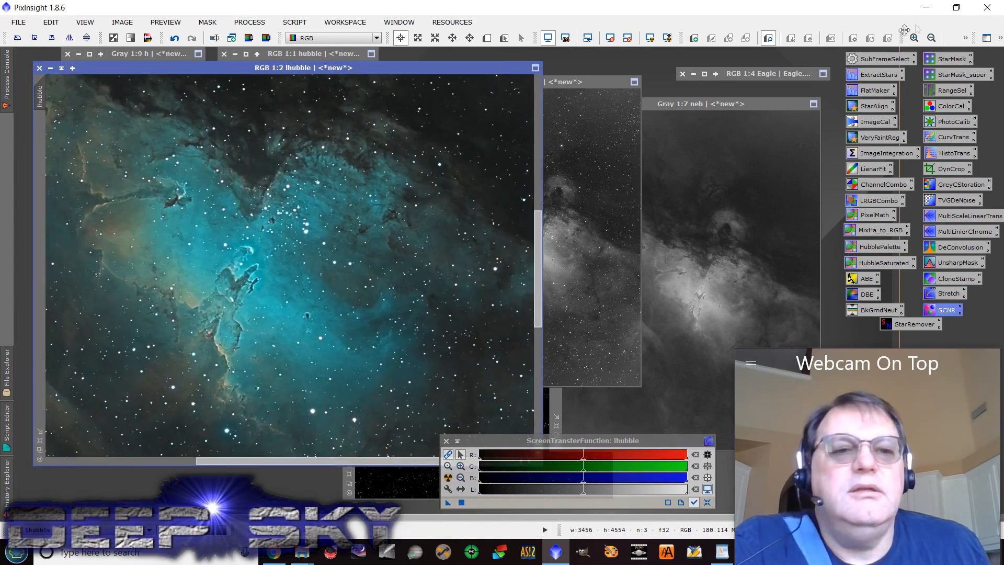
{"action": "double_click", "coordinate": [790, 73]}
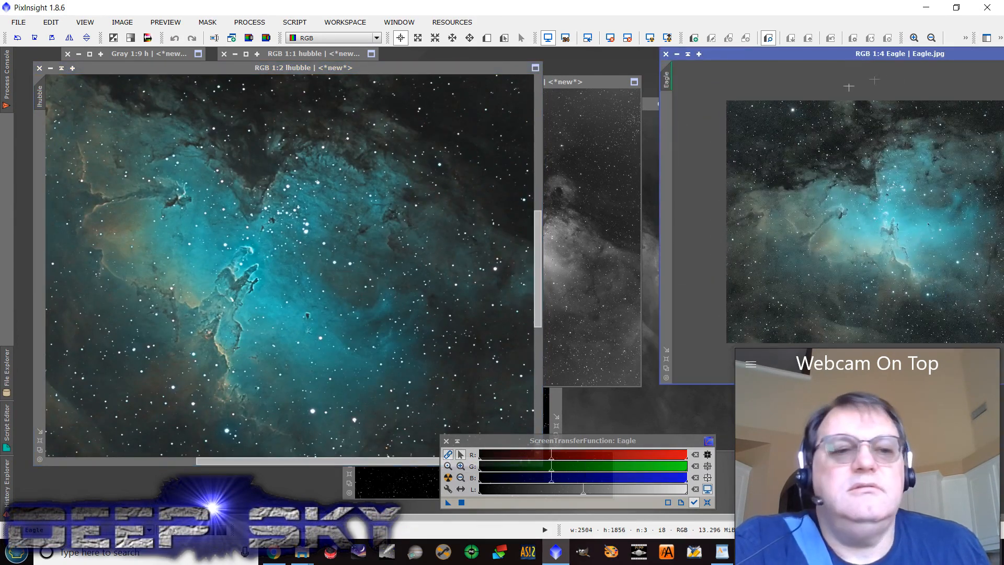
{"action": "left_click_drag", "start_coordinate": [928, 55], "coordinate": [678, 77]}
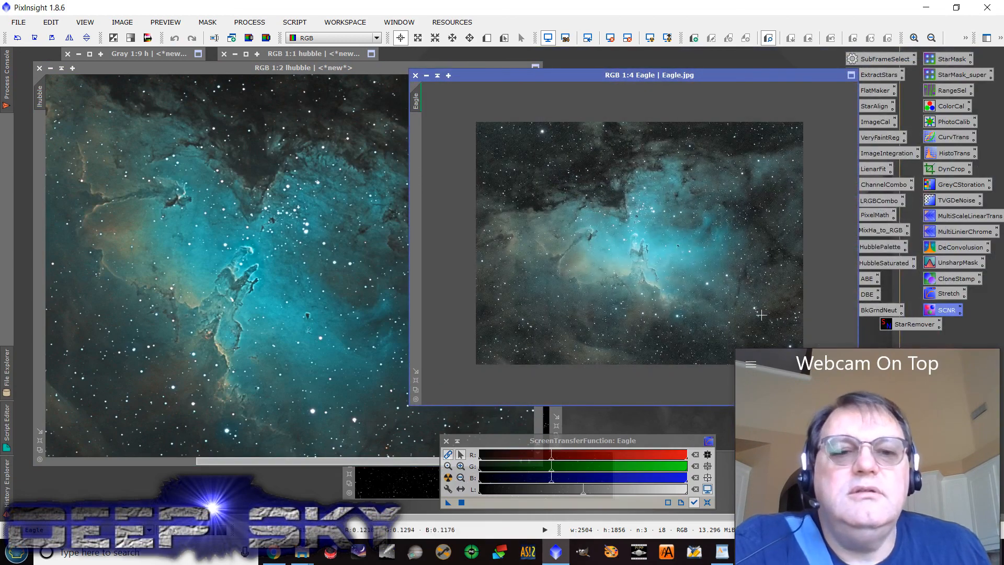
{"action": "scroll", "coordinate": [681, 289], "scroll_direction": "up", "scroll_amount": 3}
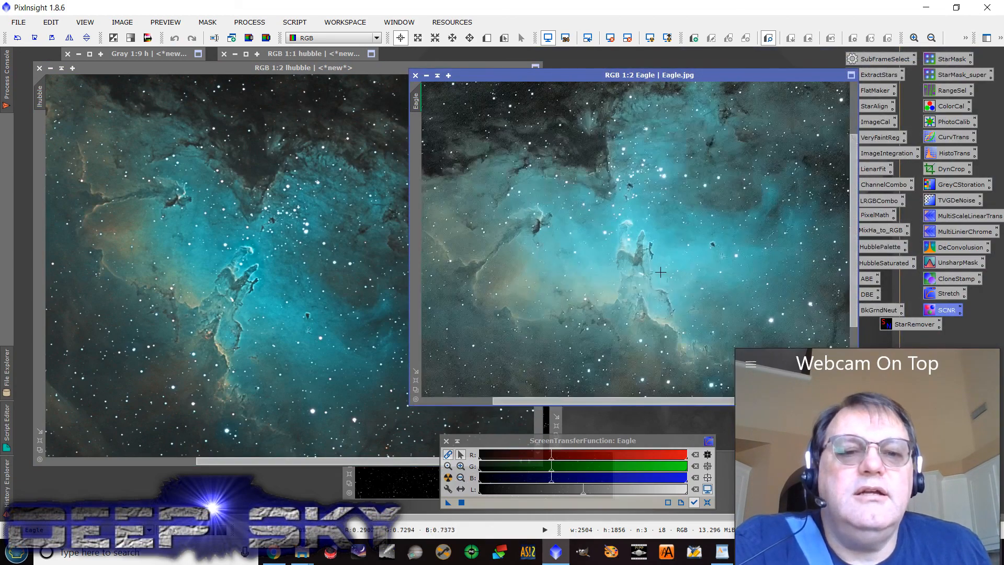
Compare the pillars and overall nebula in lhubble with the Eagle reference at several magnifications
{"action": "left_click", "coordinate": [325, 278]}
{"action": "scroll", "coordinate": [299, 287], "scroll_direction": "up", "scroll_amount": 1}
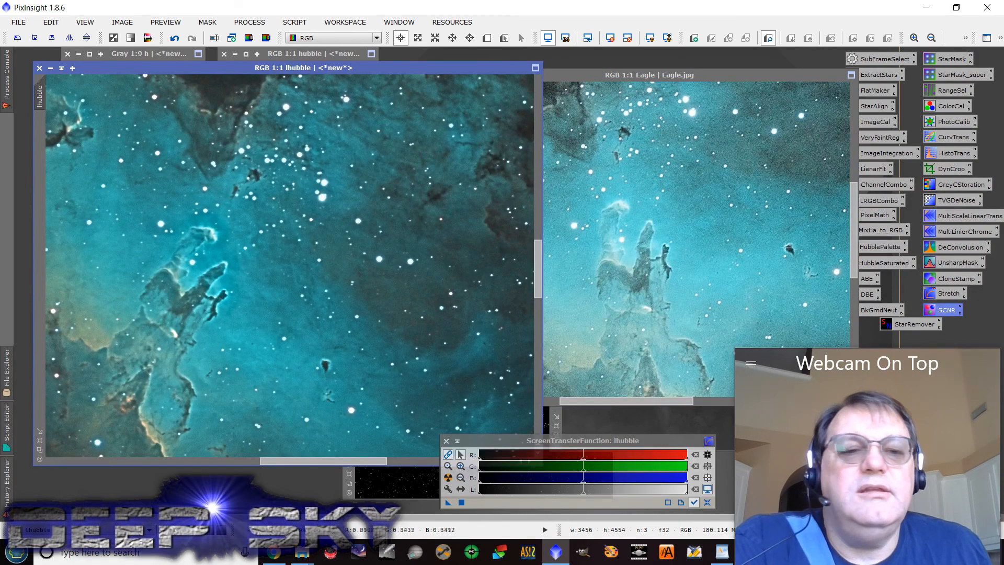
{"action": "scroll", "coordinate": [263, 267], "scroll_direction": "down", "scroll_amount": 2}
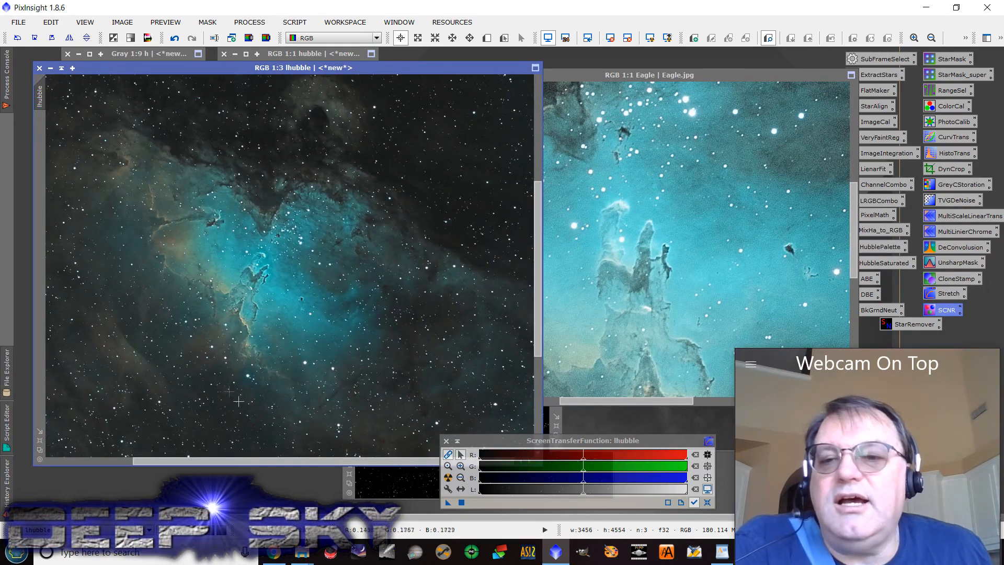
{"action": "scroll", "coordinate": [317, 306], "scroll_direction": "up", "scroll_amount": 2}
{"action": "scroll", "coordinate": [197, 235], "scroll_direction": "down", "scroll_amount": 2}
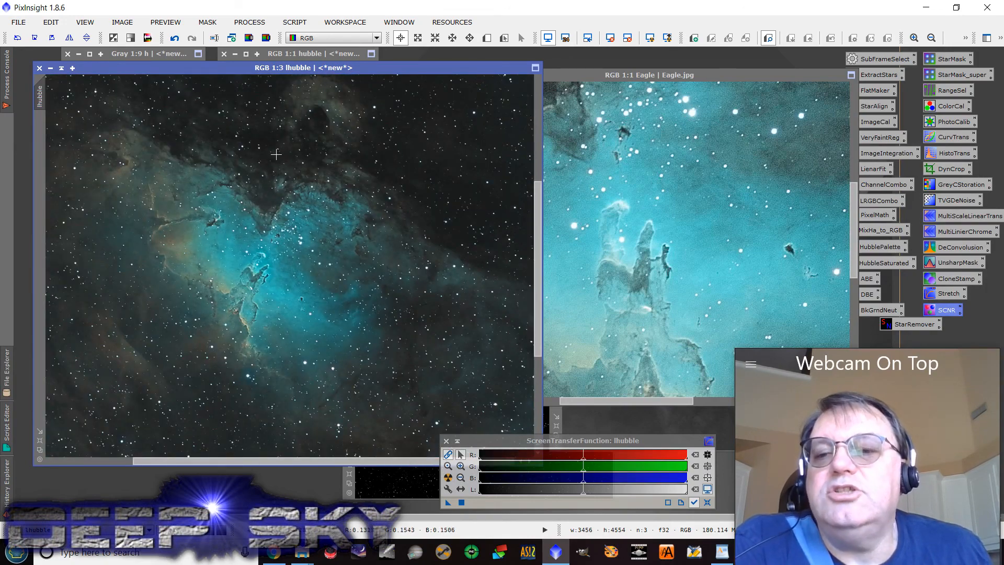
{"action": "scroll", "coordinate": [276, 154], "scroll_direction": "down", "scroll_amount": 2}
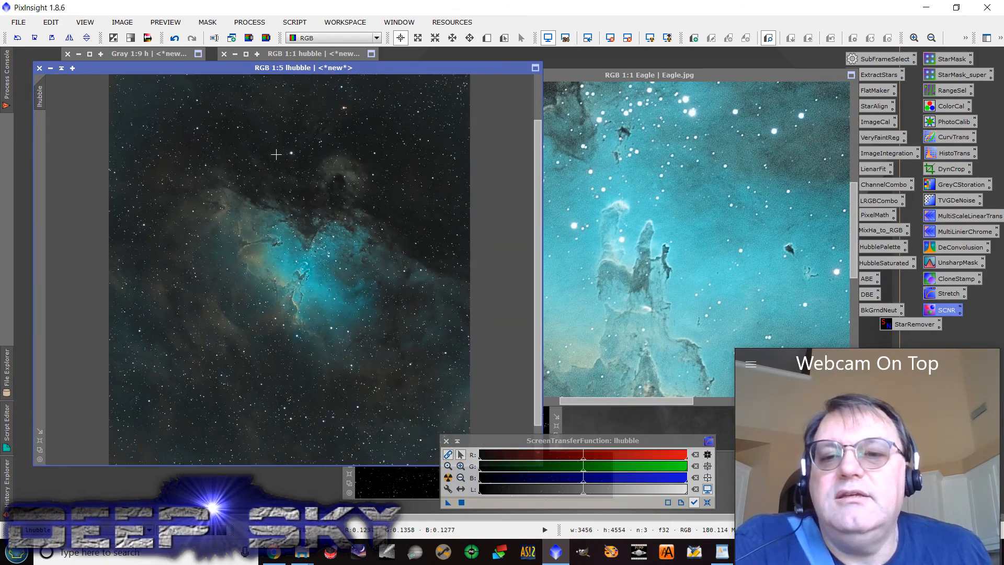
{"action": "scroll", "coordinate": [276, 154], "scroll_direction": "up", "scroll_amount": 4}
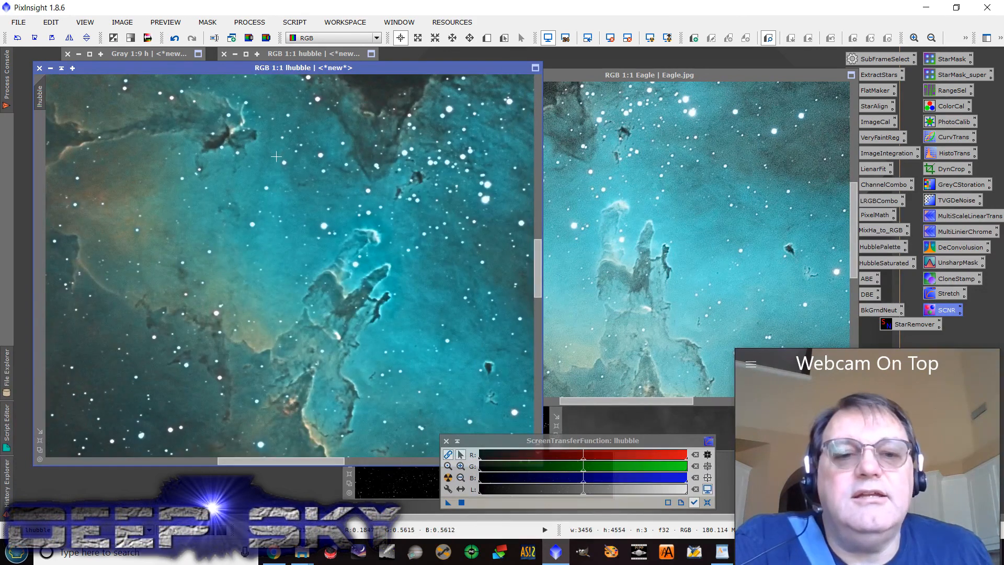
{"action": "scroll", "coordinate": [276, 156], "scroll_direction": "down", "scroll_amount": 1}
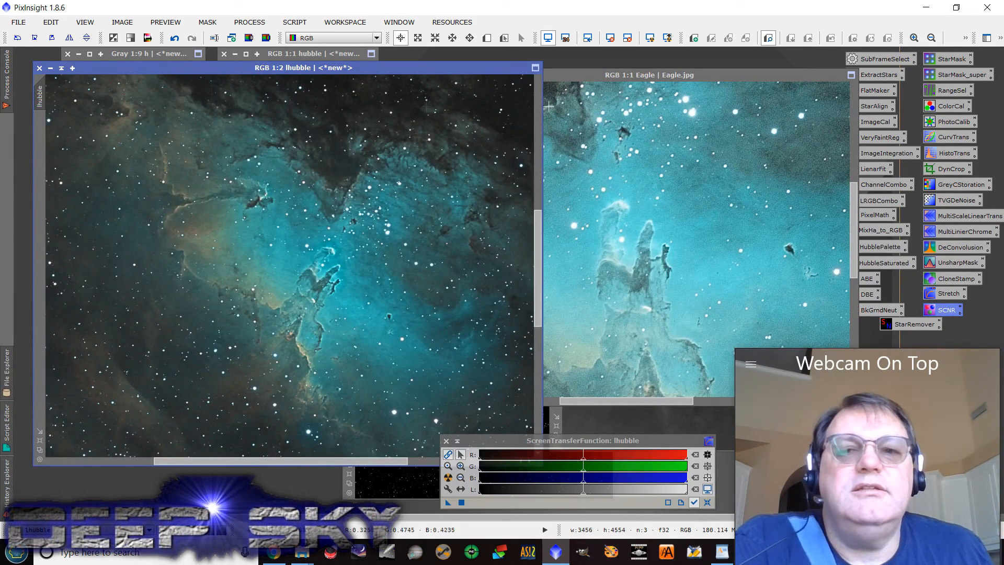
Duplicate the lhubble image and set the copy's identifier to Eagl2
{"action": "left_click", "coordinate": [122, 22]}
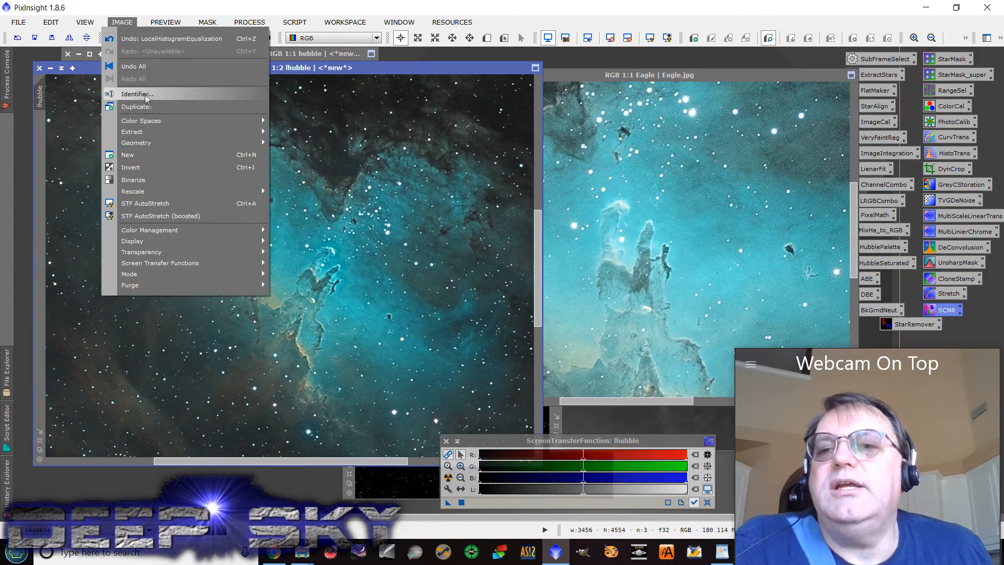
{"action": "left_click", "coordinate": [171, 108]}
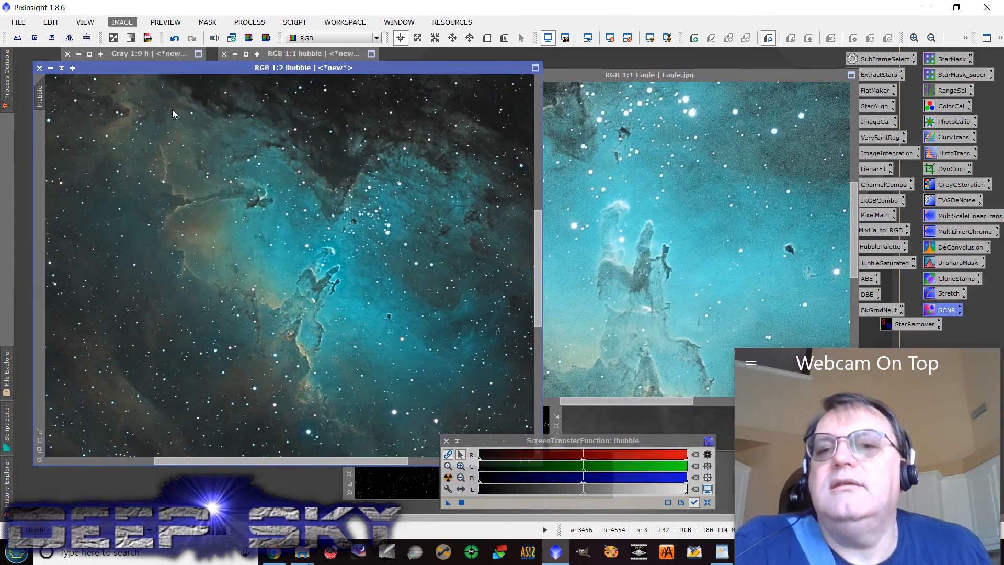
{"action": "left_click_drag", "start_coordinate": [707, 137], "coordinate": [322, 95]}
{"action": "double_click", "coordinate": [205, 144]}
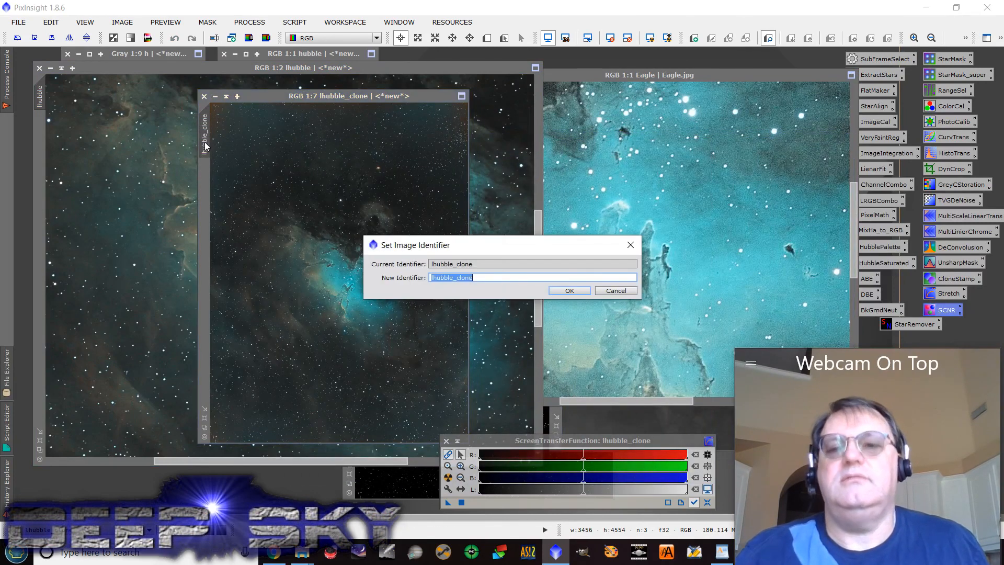
{"action": "type", "text": "Eagl2"}
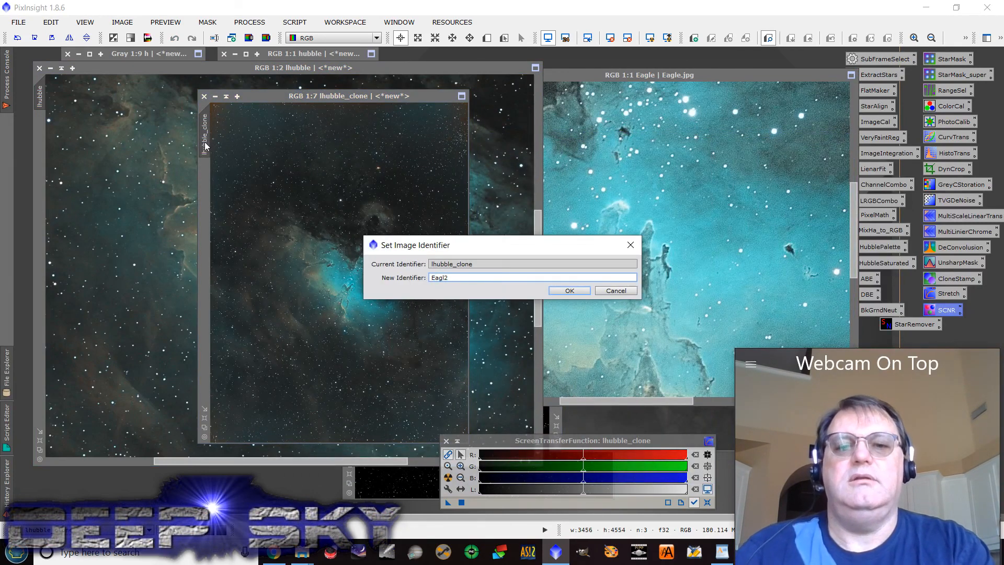
{"action": "key", "text": "Return"}
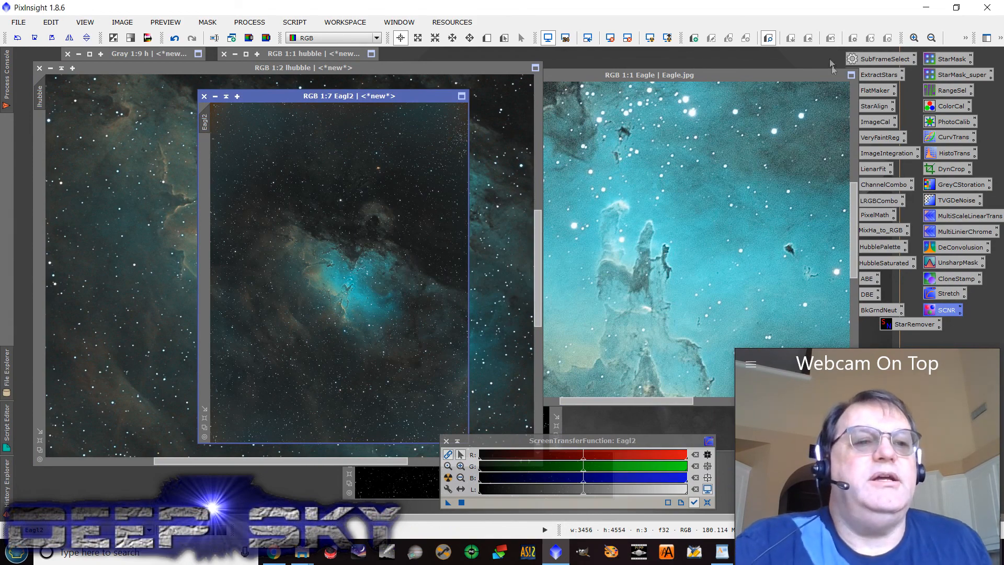
Register the Eagl2 image to the Eagle reference view with StarAlignment and close the process
{"action": "double_click", "coordinate": [881, 112]}
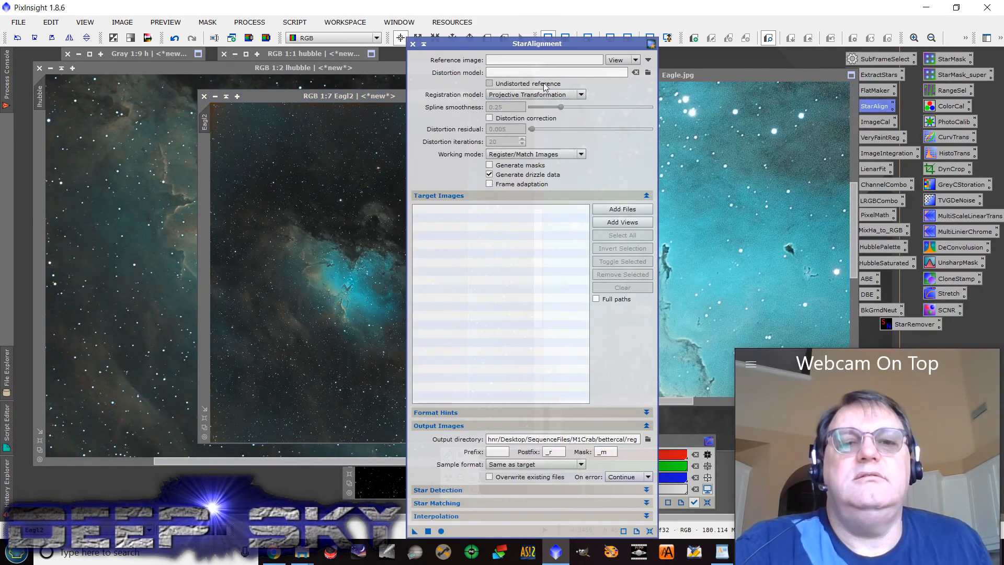
{"action": "left_click", "coordinate": [571, 62]}
{"action": "type", "text": "E"}
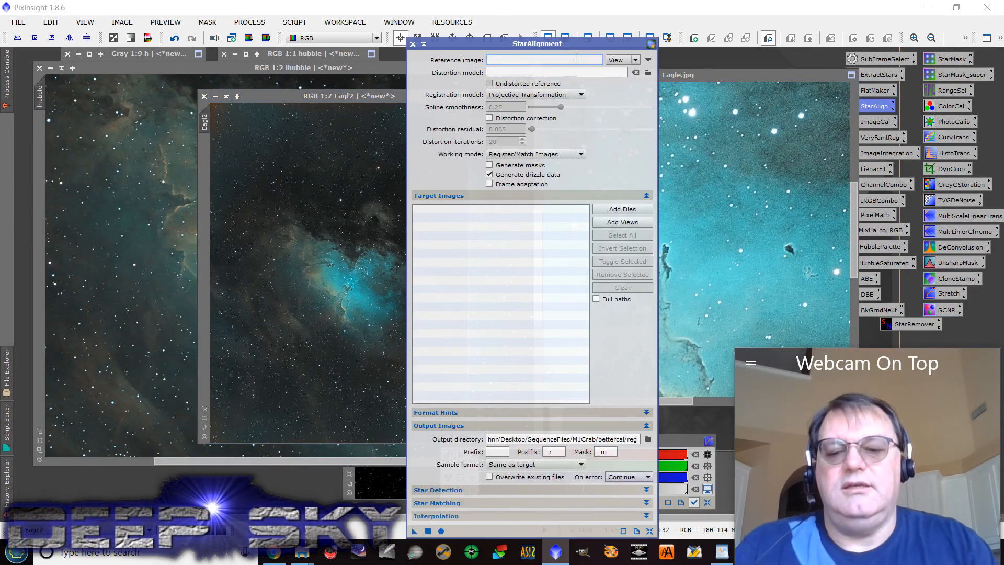
{"action": "type", "text": "agle"}
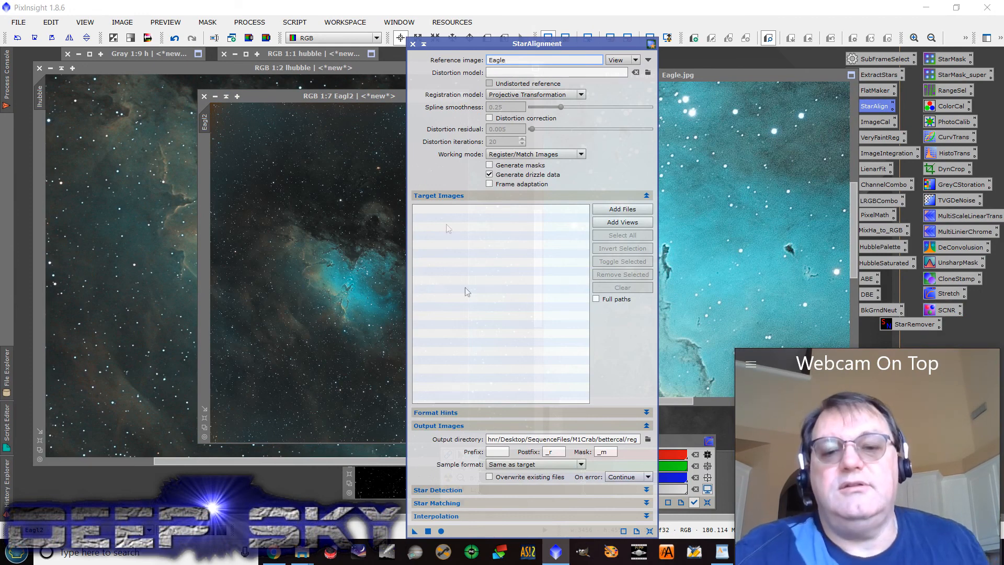
{"action": "left_click_drag", "start_coordinate": [411, 531], "coordinate": [362, 282]}
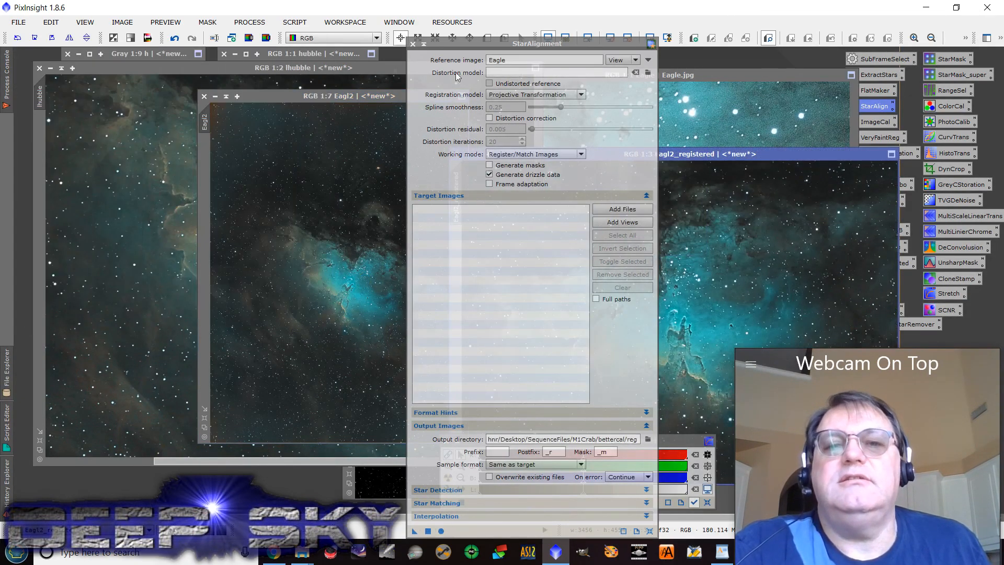
{"action": "left_click", "coordinate": [413, 44]}
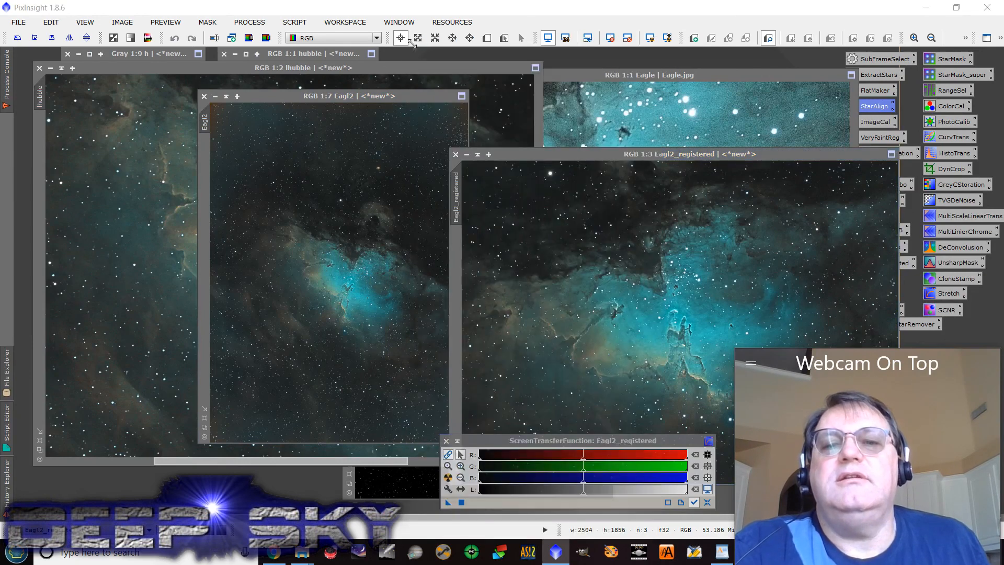
Close the unregistered Eagl2 image and rename the registered image Eagle2
{"action": "left_click", "coordinate": [204, 95]}
{"action": "double_click", "coordinate": [454, 201]}
{"action": "type", "text": "Eagle2"}
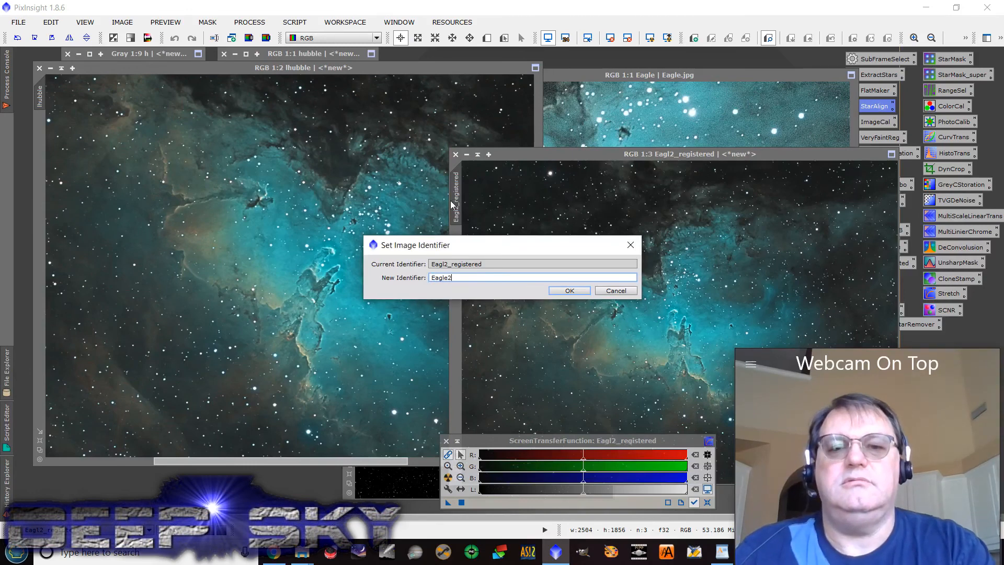
{"action": "key", "text": "Return"}
Move Eagle2 away from the Eagle reference and fit both image windows at 1:5 zoom
{"action": "scroll", "coordinate": [804, 233], "scroll_direction": "down", "scroll_amount": 3}
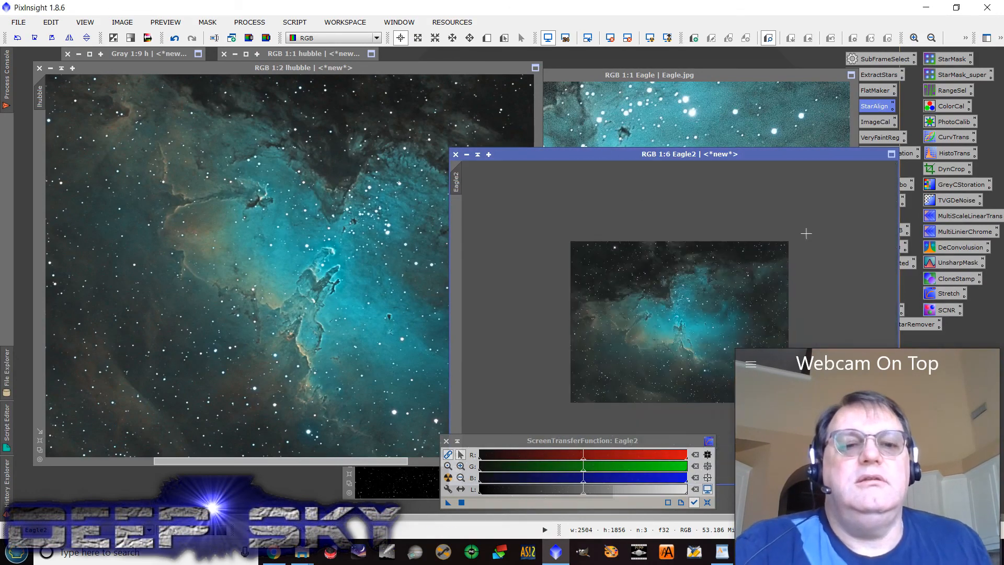
{"action": "left_click_drag", "start_coordinate": [784, 155], "coordinate": [378, 76]}
{"action": "scroll", "coordinate": [371, 252], "scroll_direction": "up", "scroll_amount": 1}
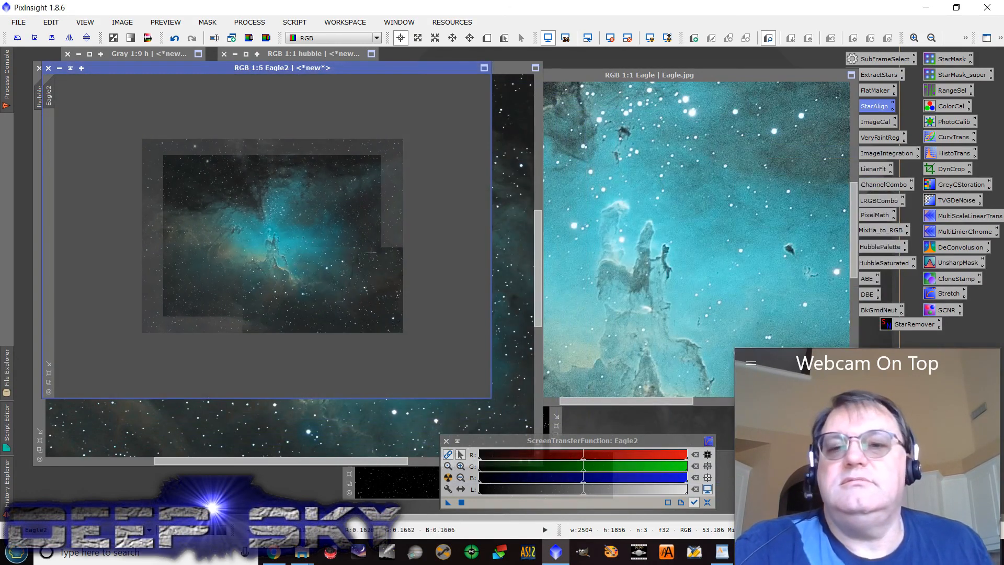
{"action": "left_click", "coordinate": [48, 363]}
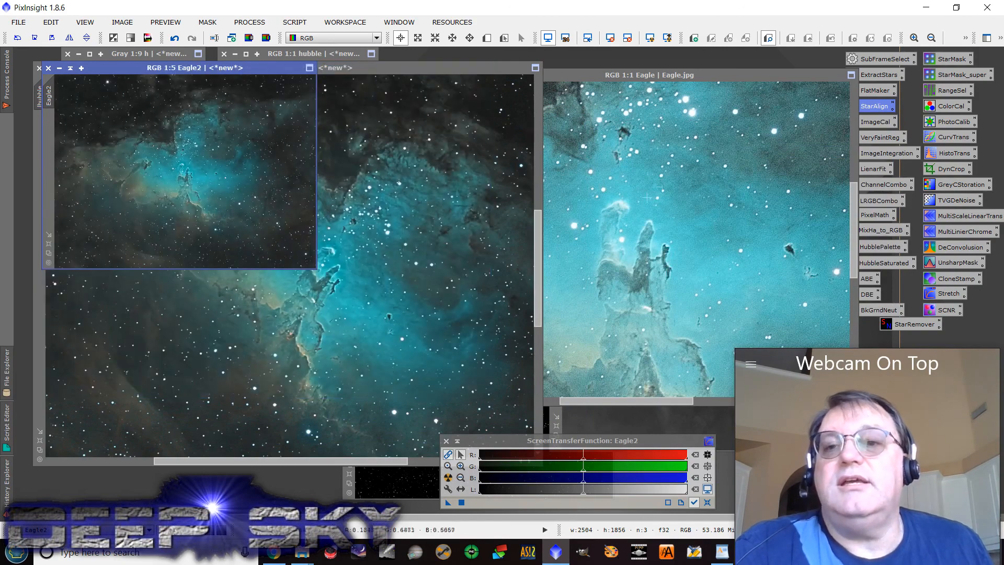
{"action": "scroll", "coordinate": [695, 156], "scroll_direction": "down", "scroll_amount": 4}
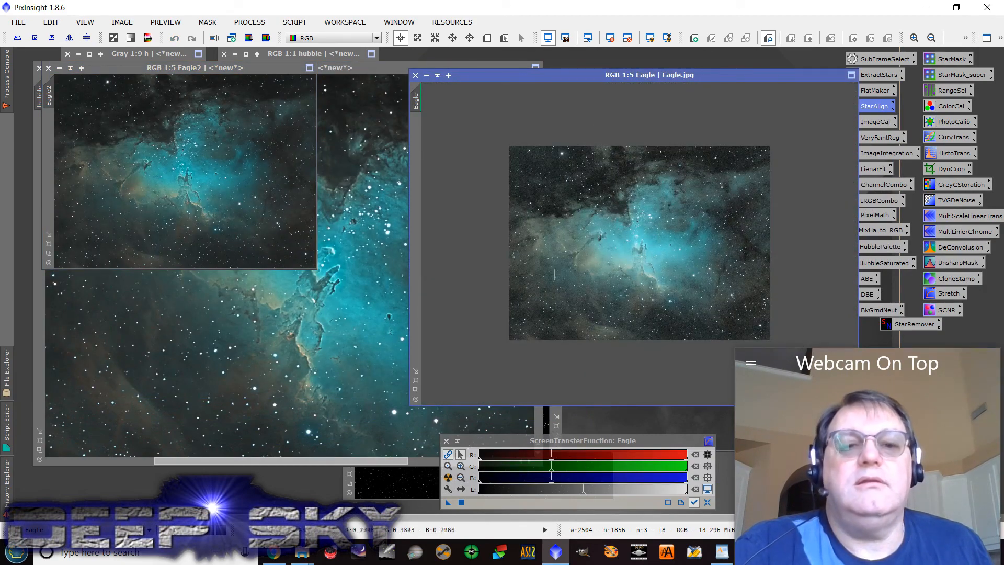
{"action": "left_click", "coordinate": [416, 372]}
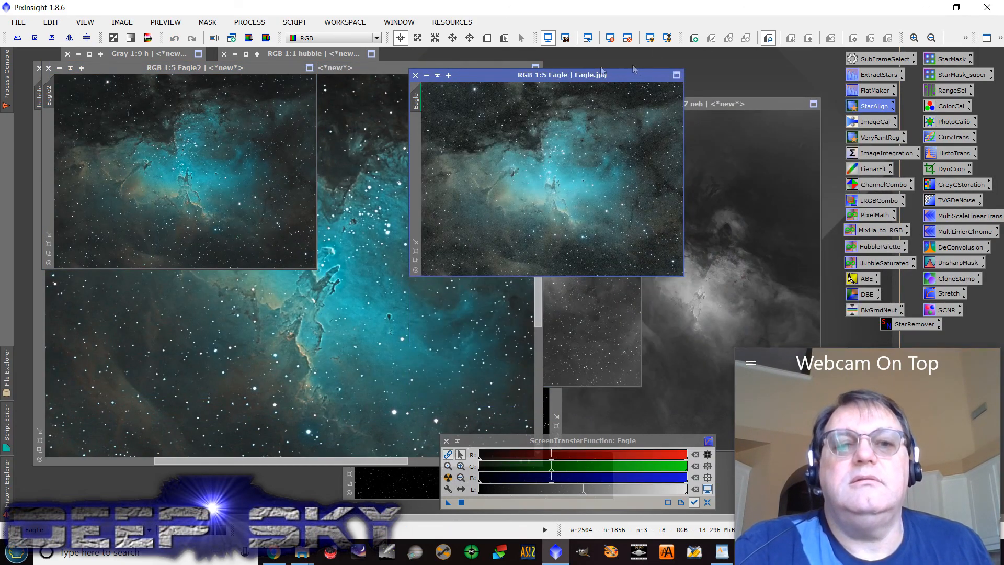
Enlarge Eagle and Eagle2 to 1:3 zoom, fit their windows and arrange them side by side for comparison
{"action": "left_click_drag", "start_coordinate": [578, 77], "coordinate": [672, 70]}
{"action": "scroll", "coordinate": [669, 153], "scroll_direction": "up", "scroll_amount": 2}
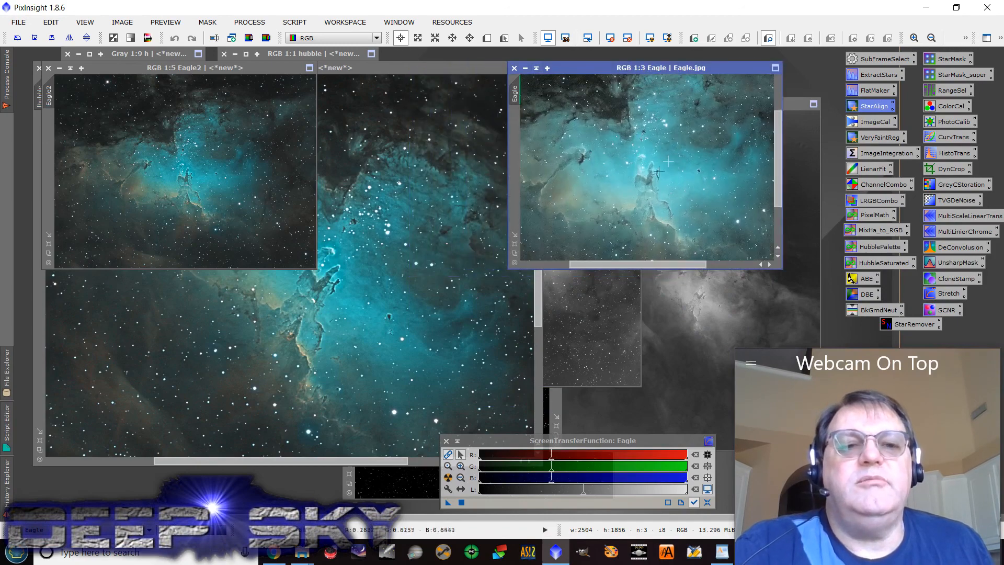
{"action": "left_click", "coordinate": [515, 237]}
{"action": "scroll", "coordinate": [159, 187], "scroll_direction": "up", "scroll_amount": 2}
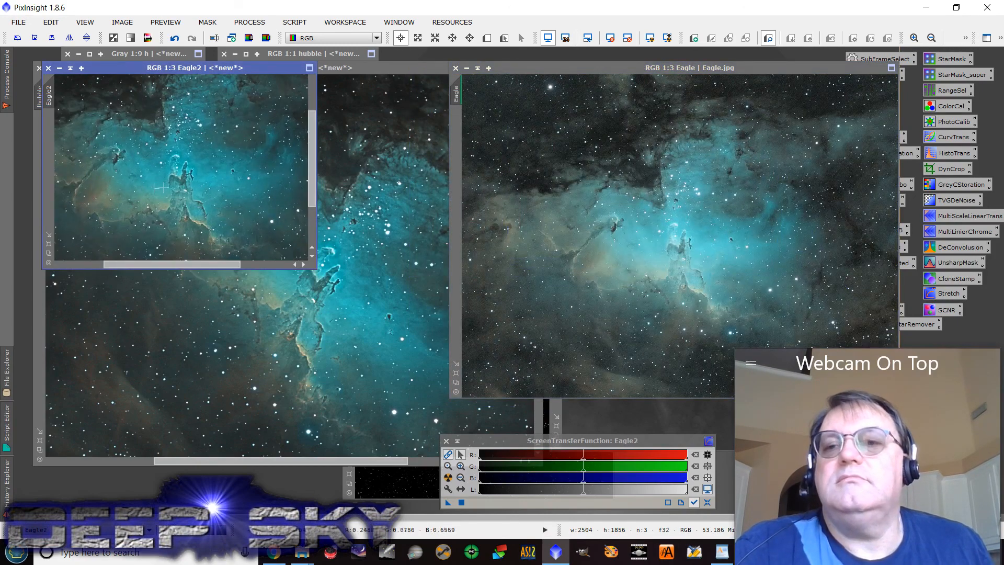
{"action": "left_click", "coordinate": [49, 237]}
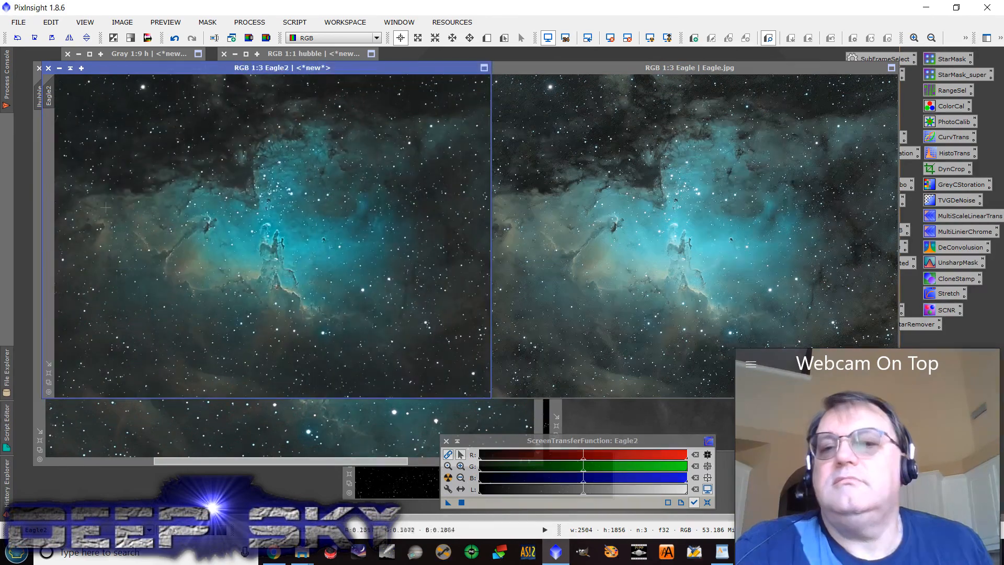
{"action": "left_click_drag", "start_coordinate": [427, 71], "coordinate": [413, 69]}
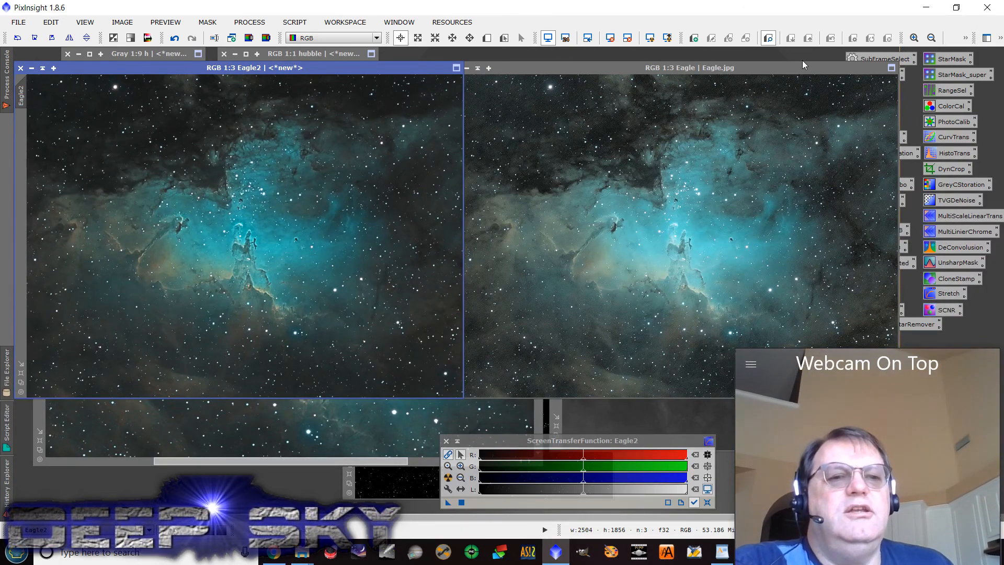
{"action": "left_click_drag", "start_coordinate": [810, 67], "coordinate": [724, 77]}
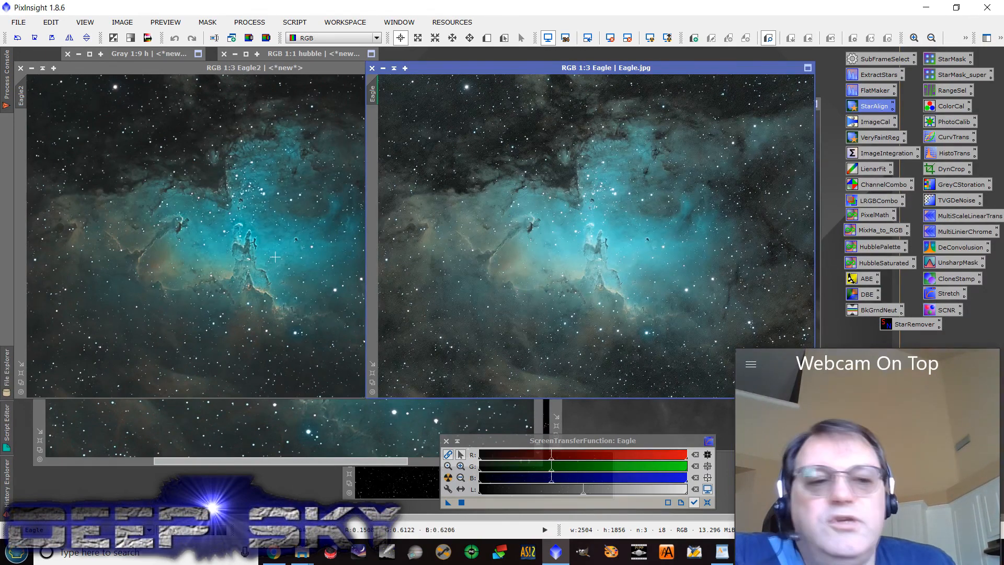
Move the Eagle2 and Eagle windows aside to bring up the Lum and neb images, then place Eagle2 over lhubble
{"action": "left_click", "coordinate": [946, 263]}
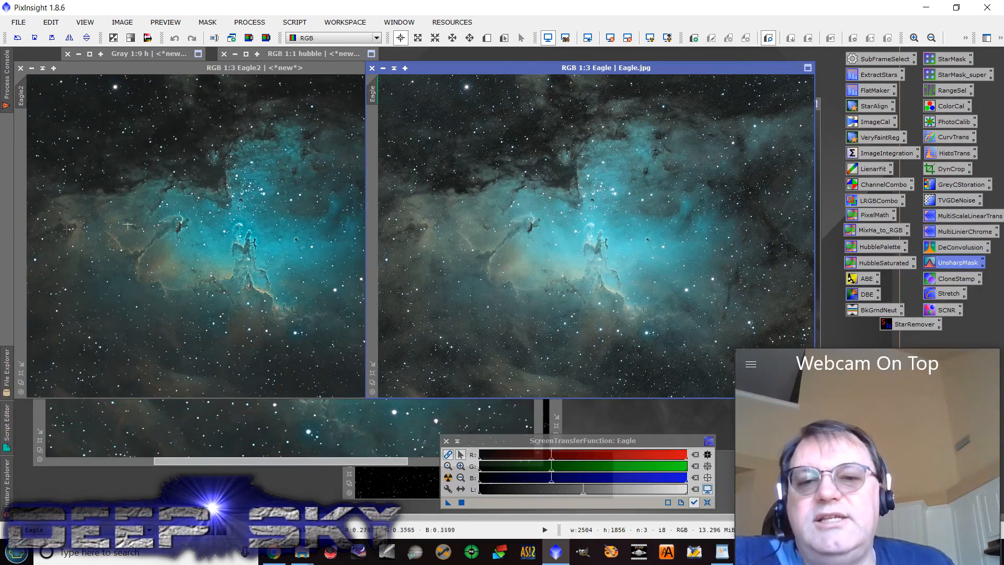
{"action": "left_click_drag", "start_coordinate": [225, 68], "coordinate": [243, 190]}
{"action": "left_click_drag", "start_coordinate": [467, 67], "coordinate": [760, 152]}
{"action": "left_click_drag", "start_coordinate": [581, 84], "coordinate": [438, 77]}
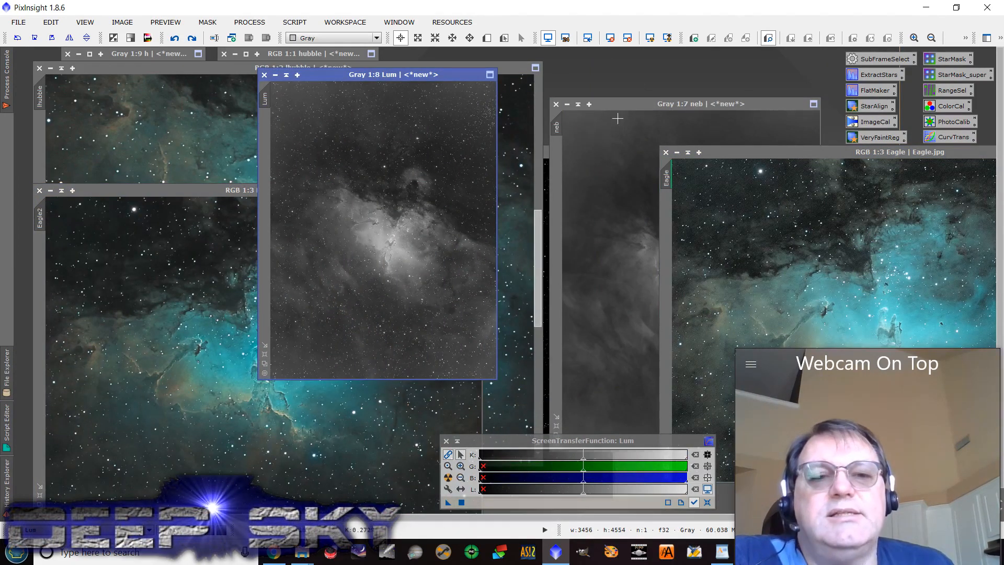
{"action": "left_click", "coordinate": [695, 105]}
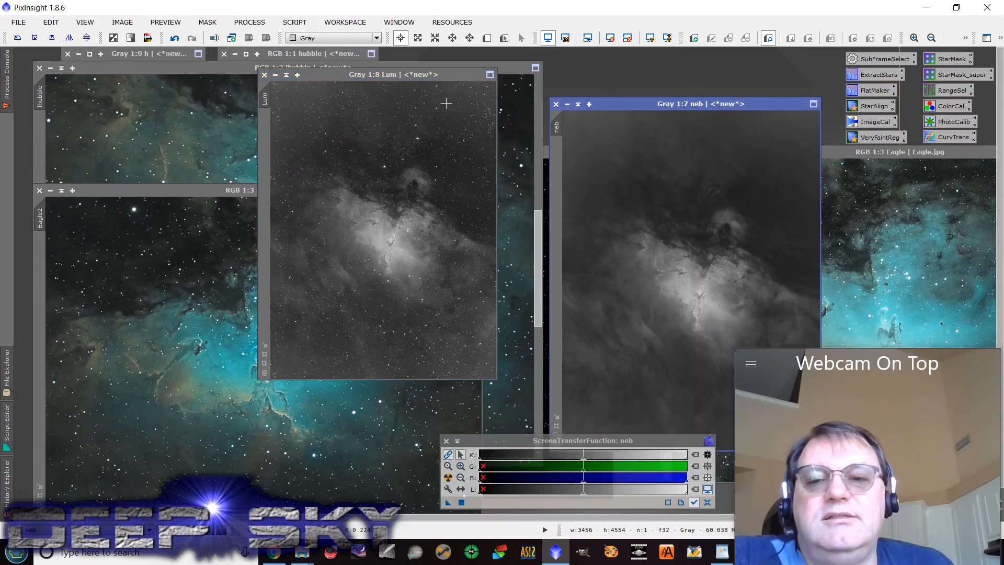
{"action": "left_click_drag", "start_coordinate": [224, 191], "coordinate": [272, 96]}
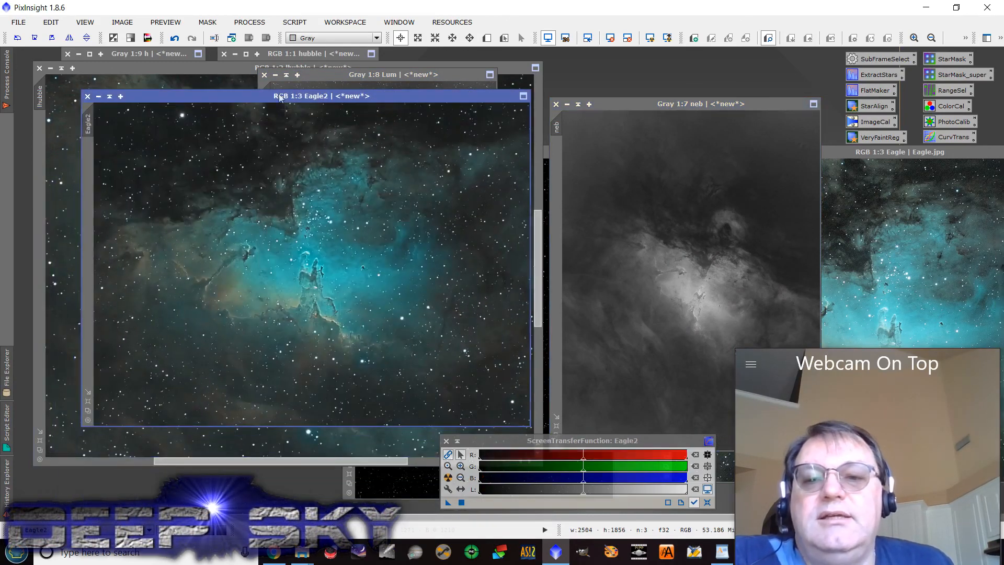